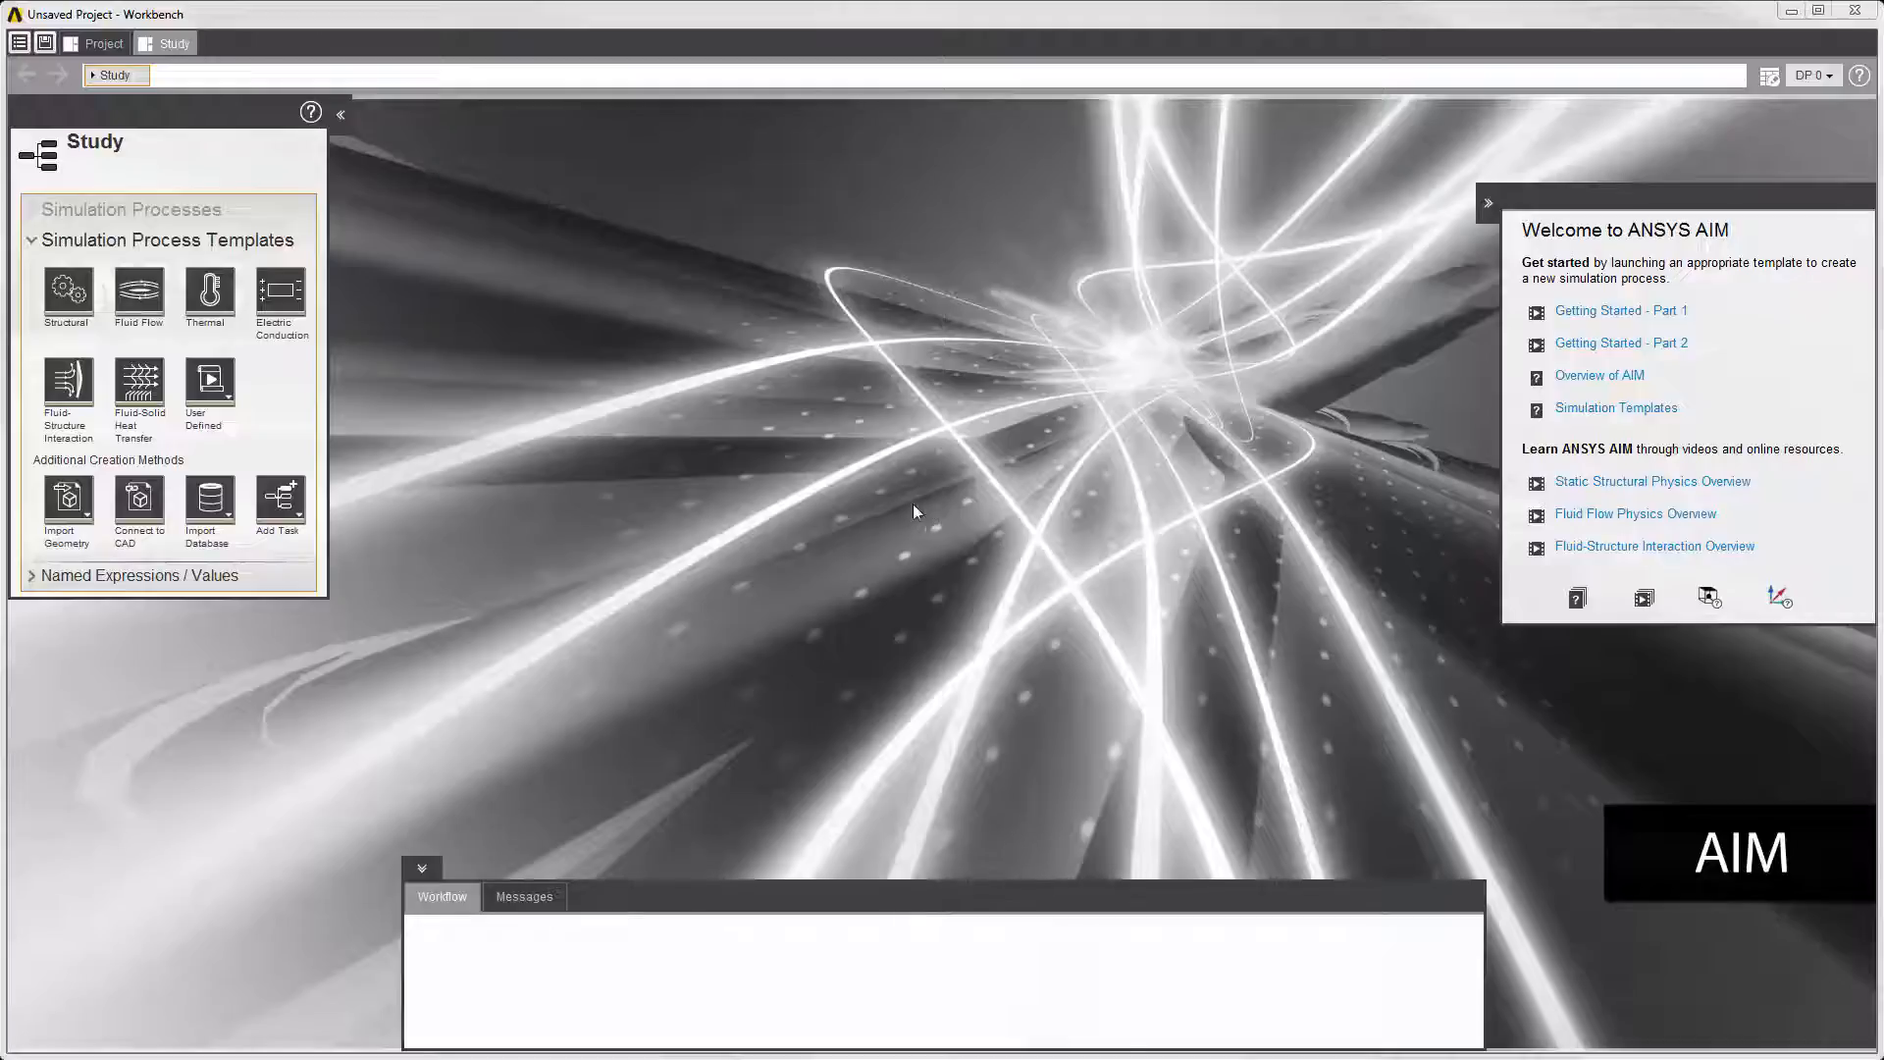
# Create a static structural simulation process with automatic contact detection, importing the existing geometry file 3_part_pipe.agdb
pyautogui.click(69, 292)
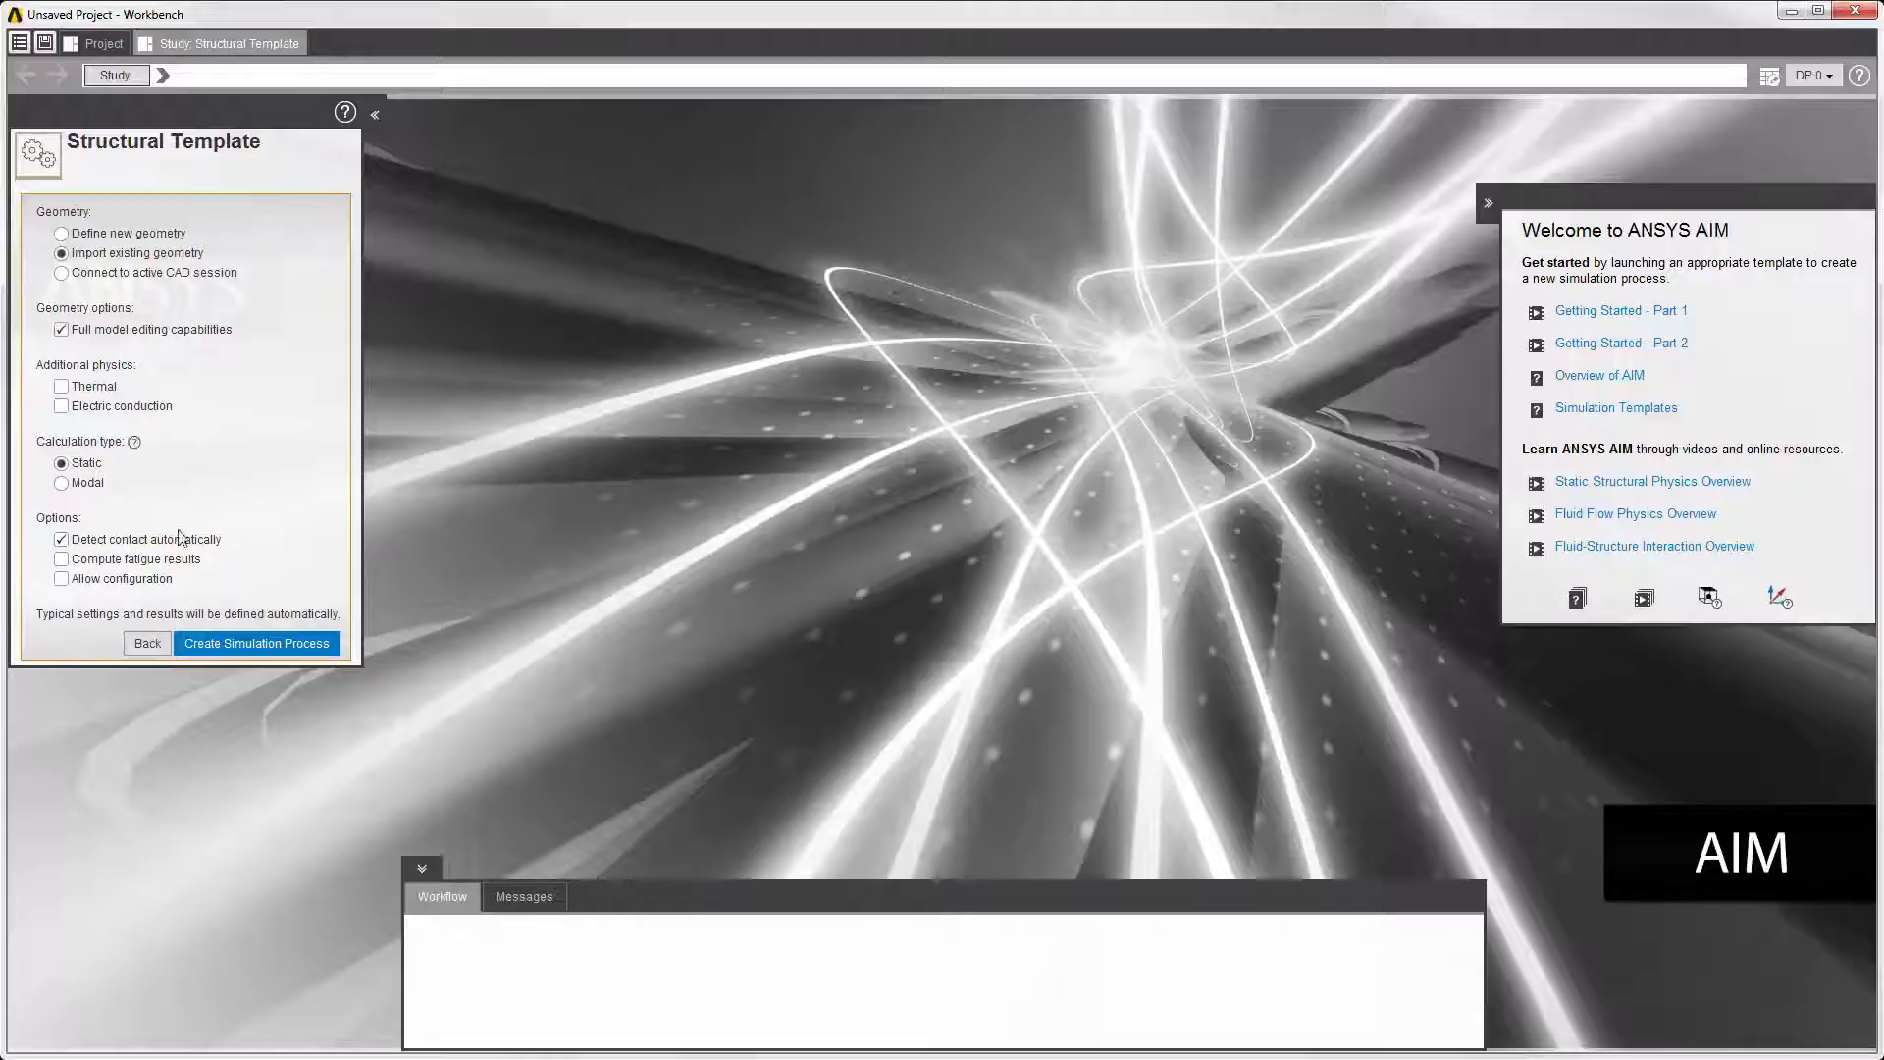
pyautogui.click(213, 640)
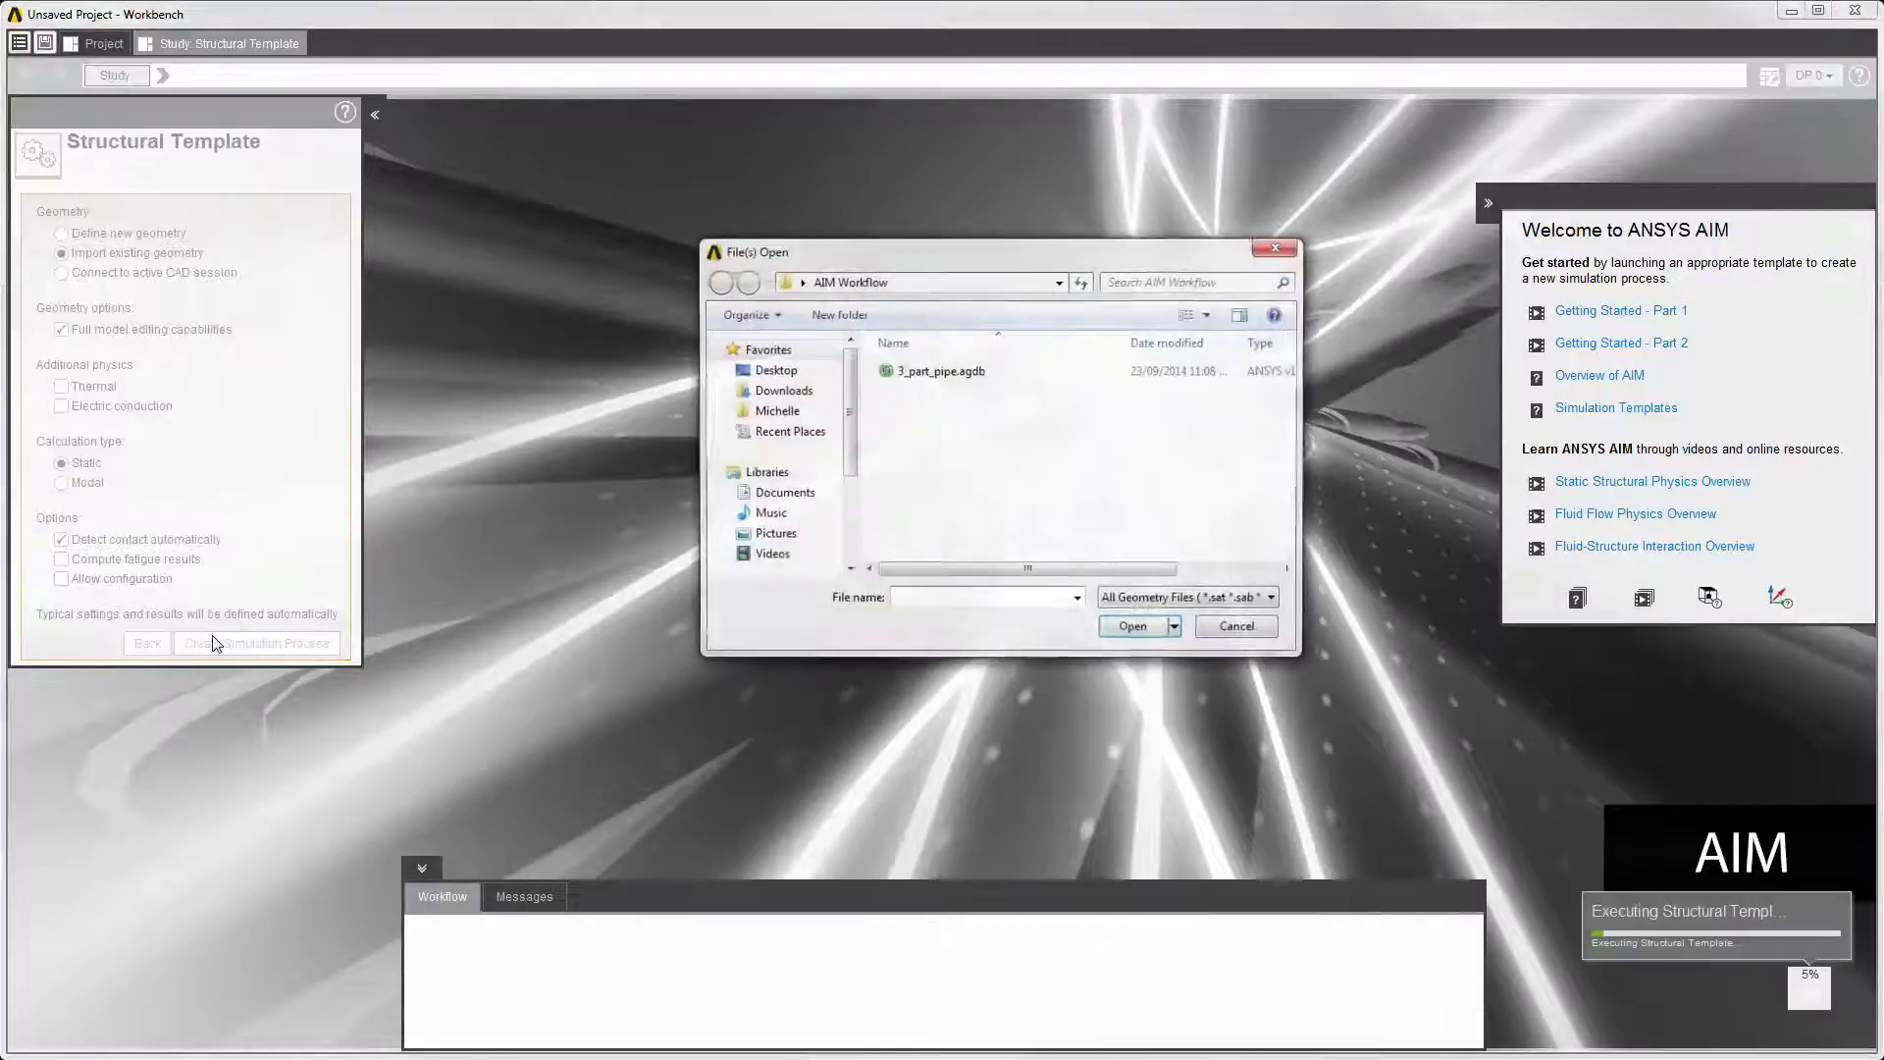
pyautogui.click(927, 371)
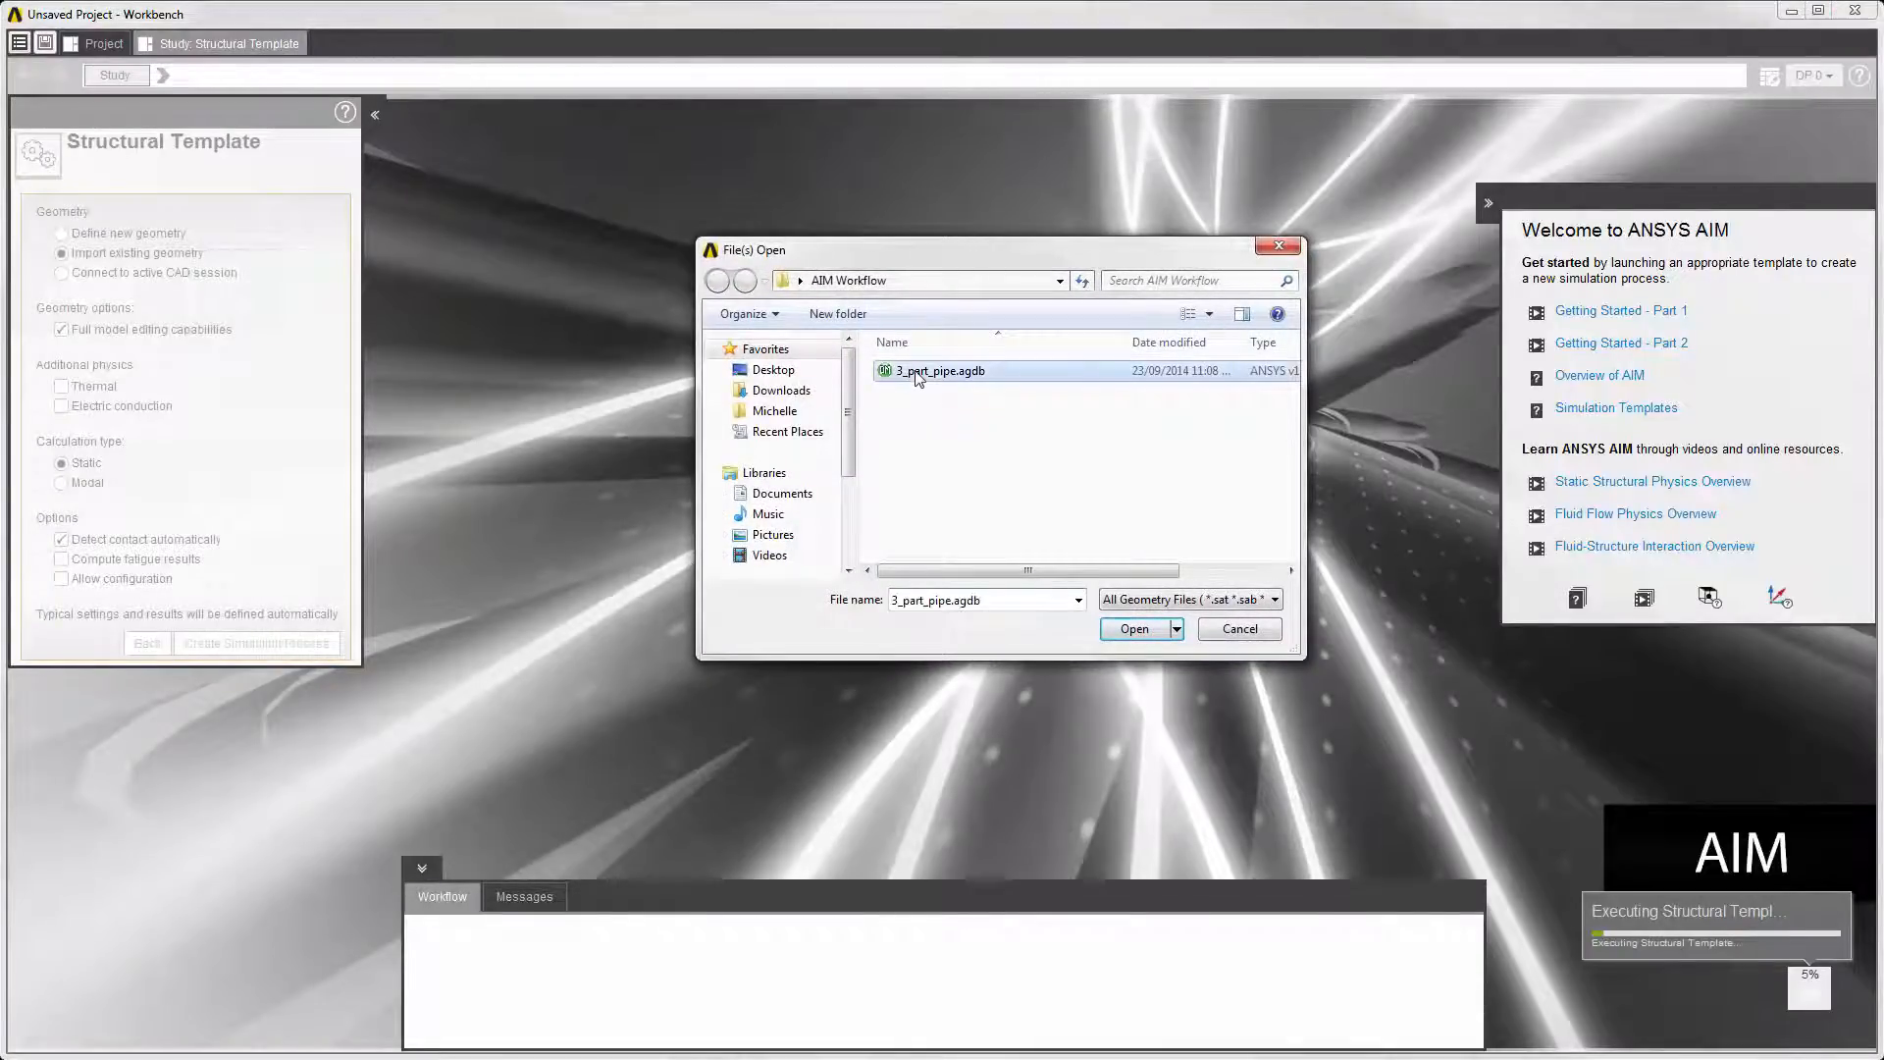
pyautogui.click(1131, 629)
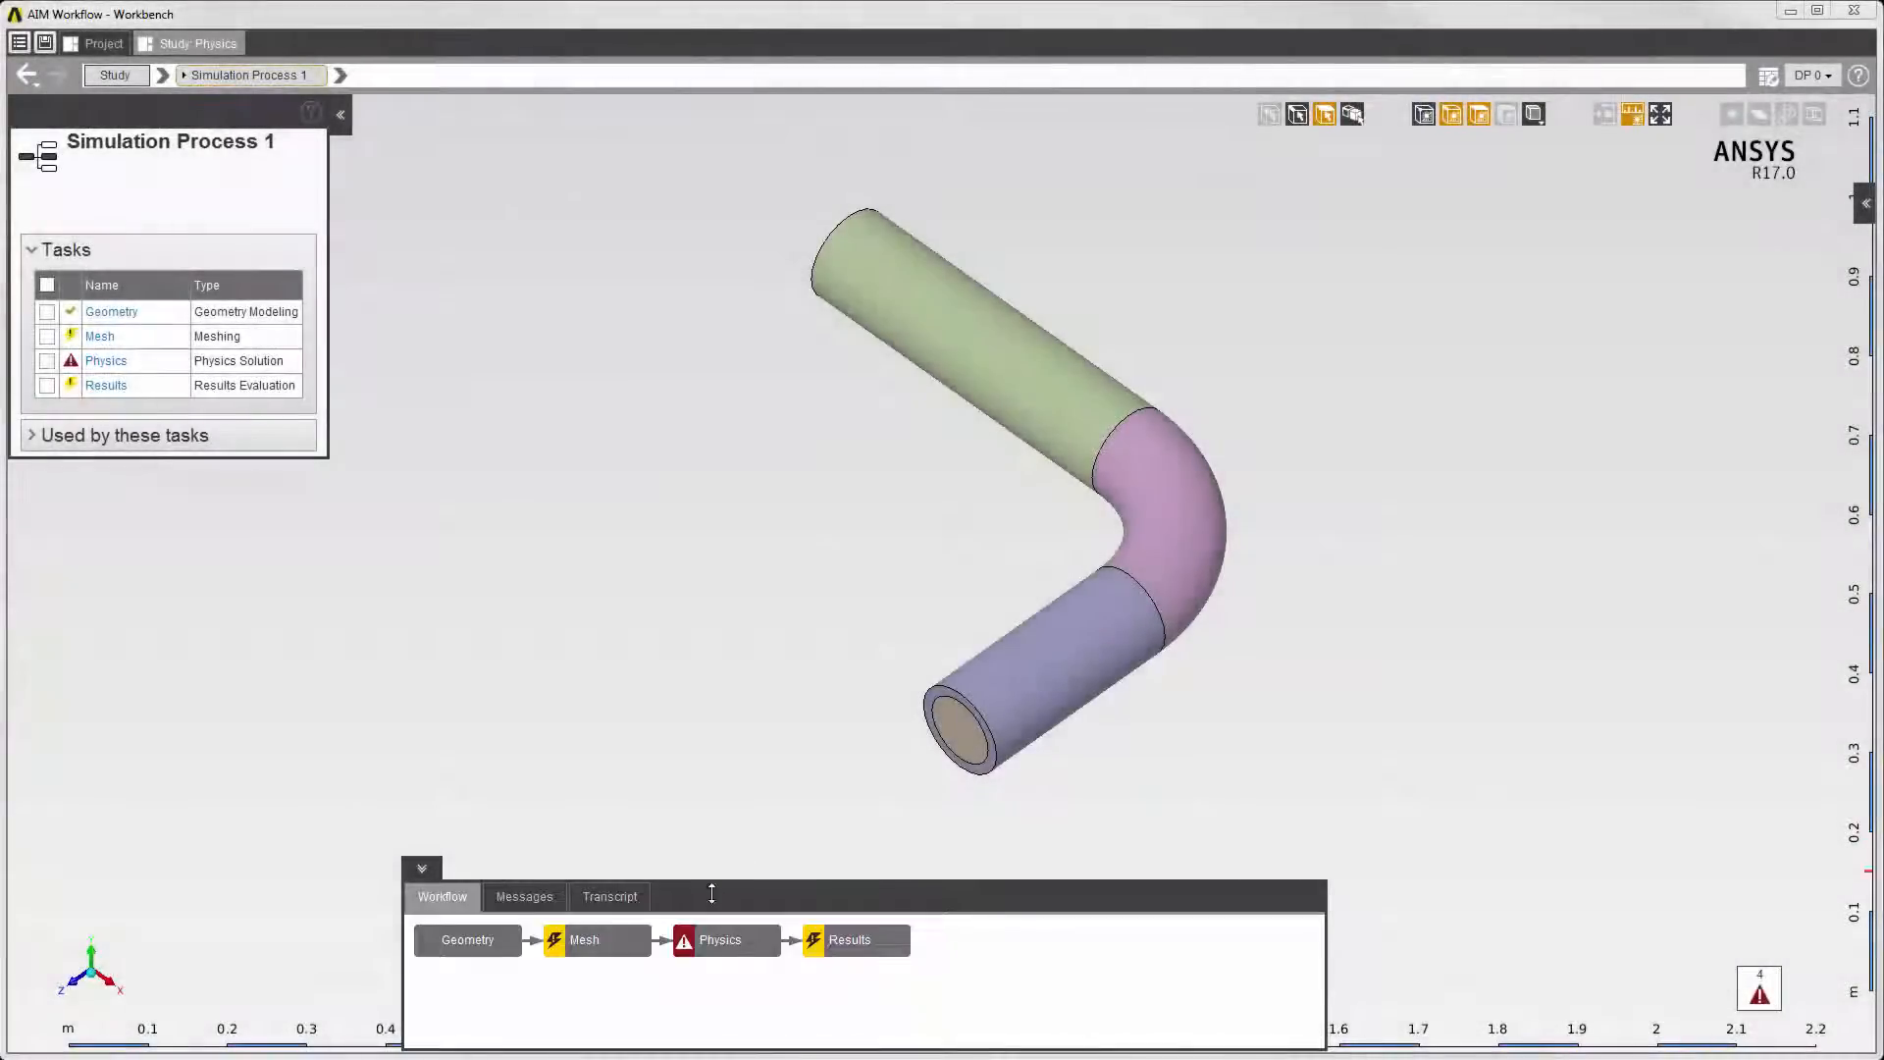
# Examine the Physics task's interface conditions, solver options and help description
pyautogui.click(715, 939)
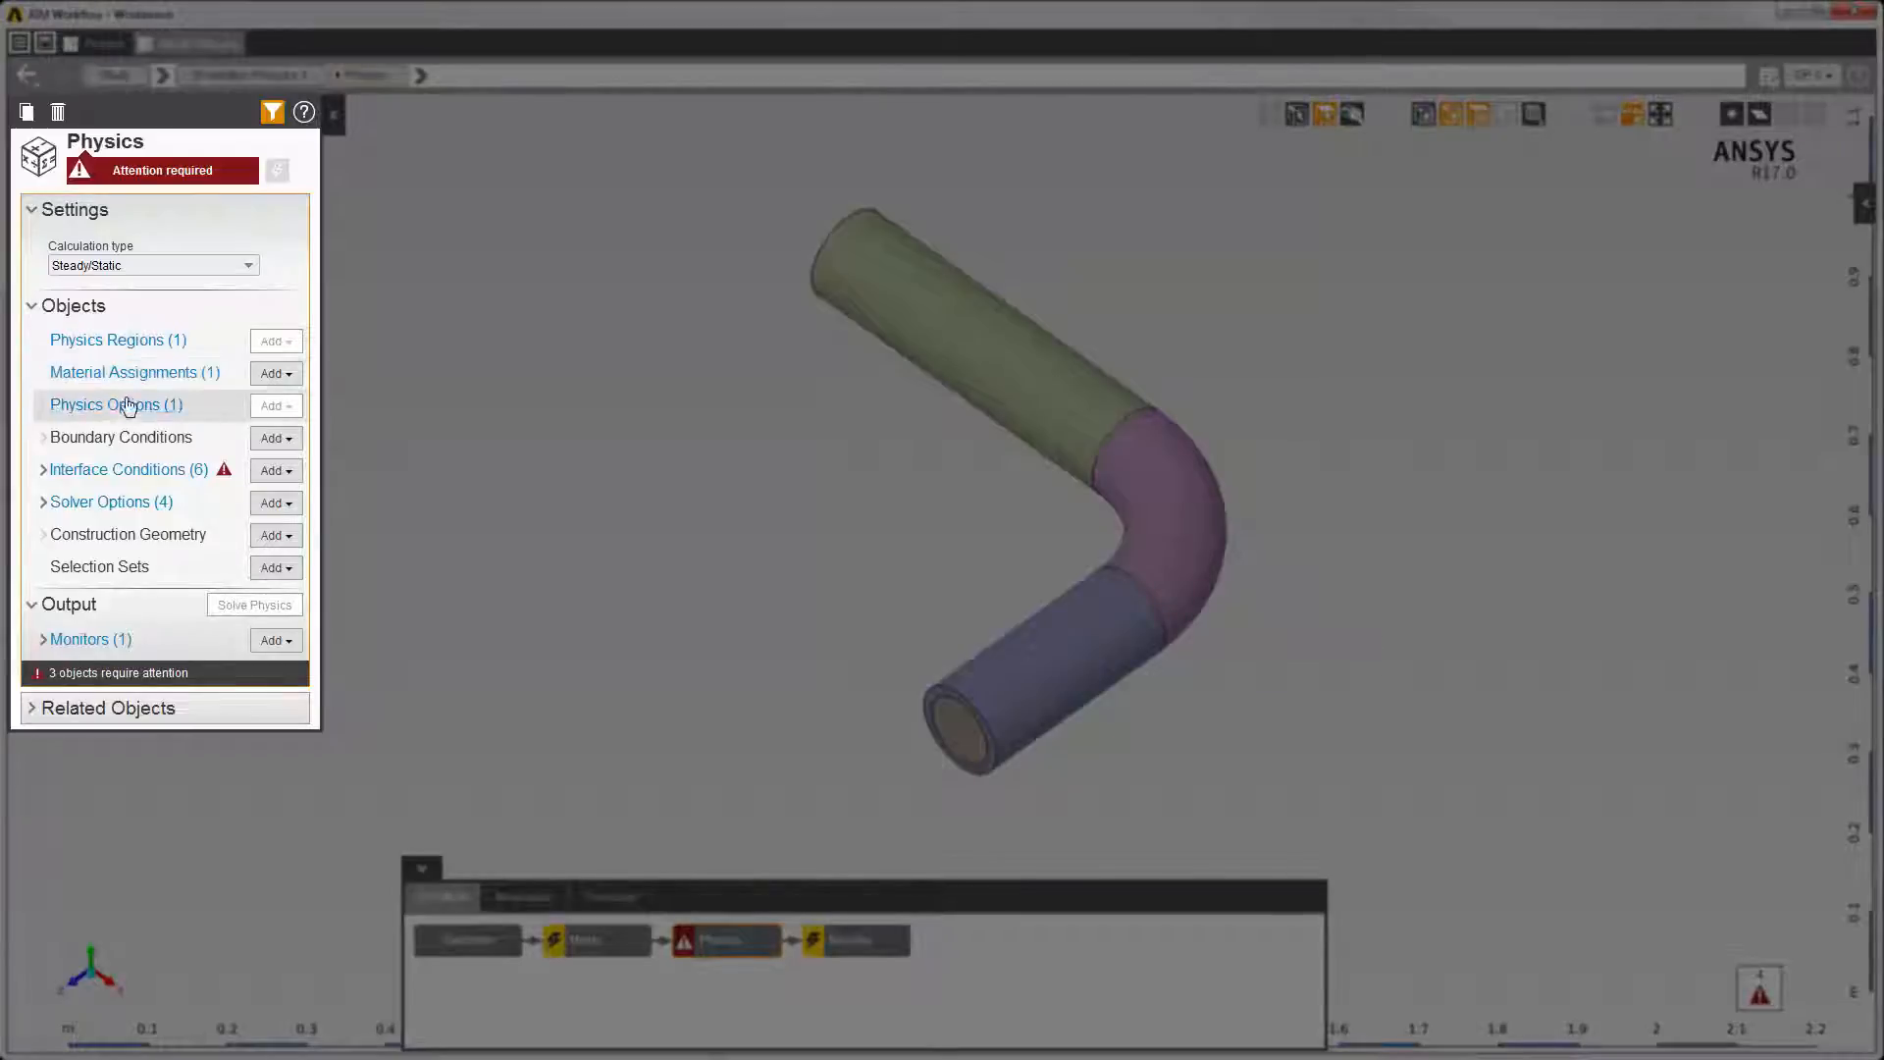
pyautogui.click(42, 470)
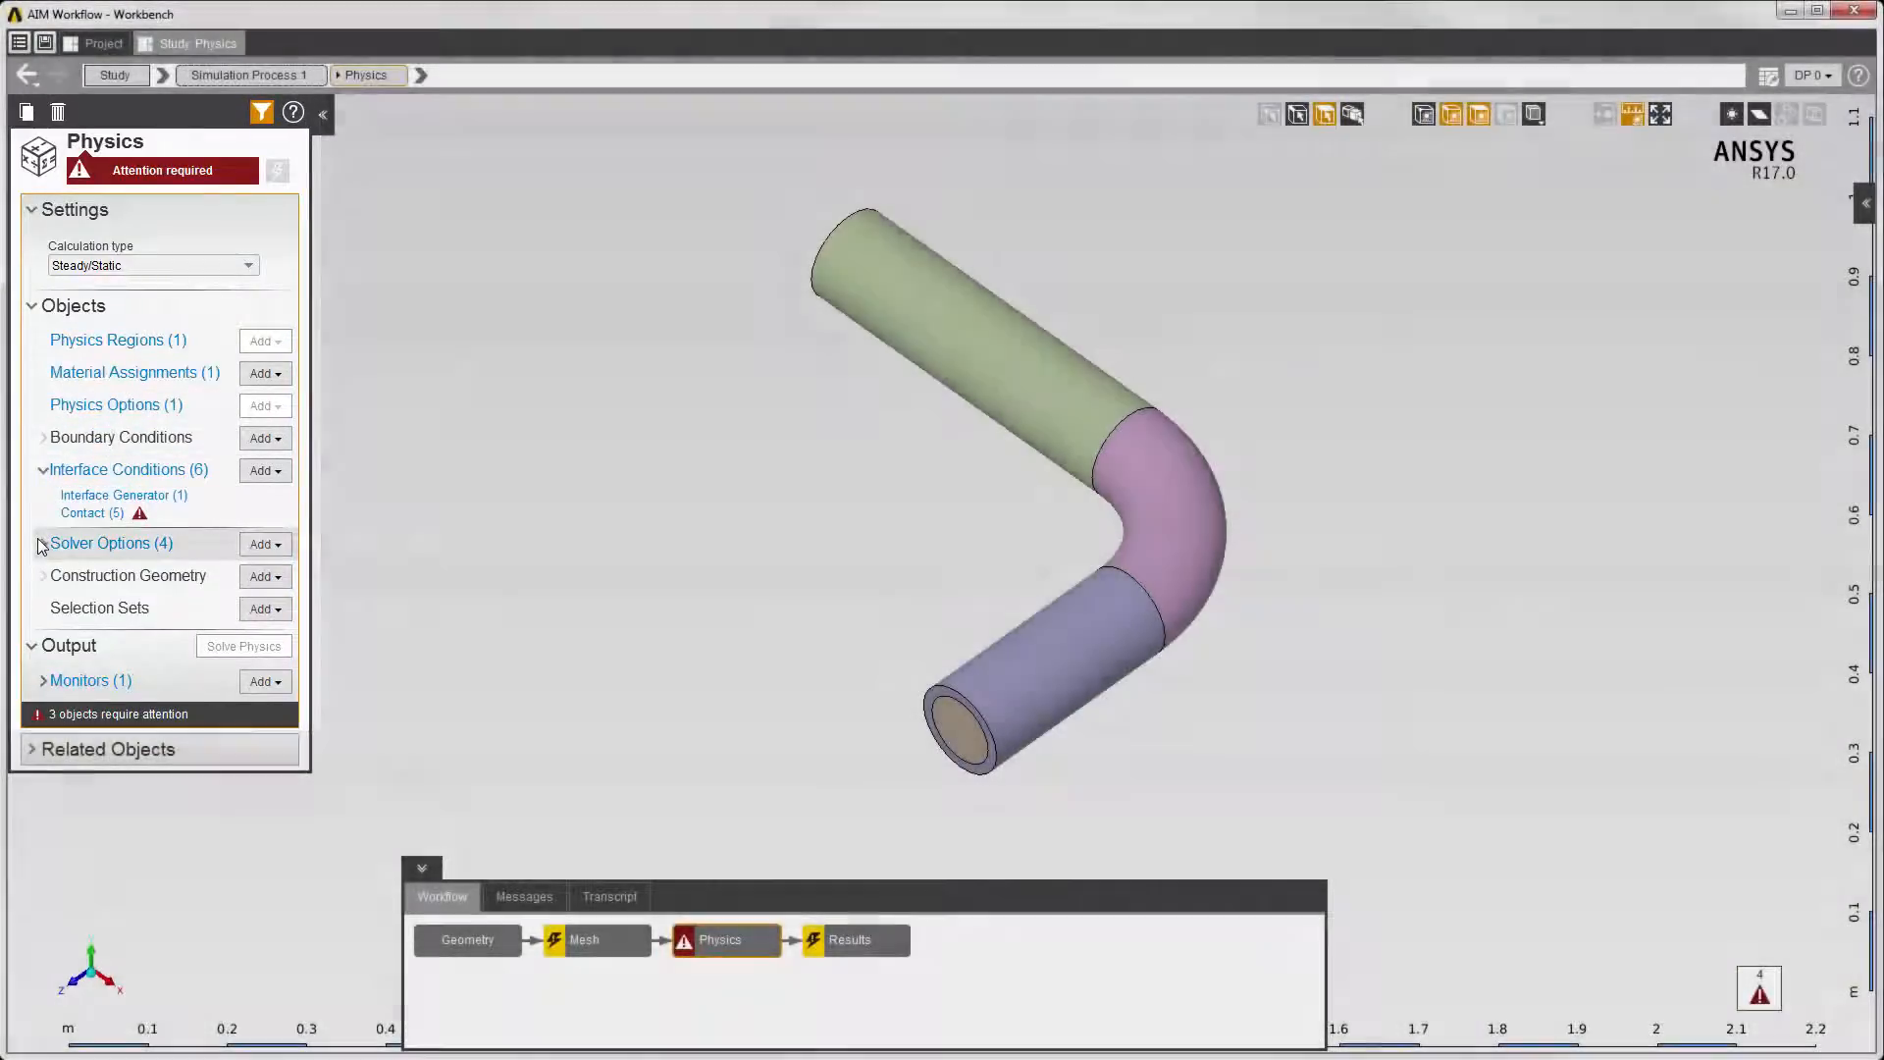
pyautogui.click(43, 542)
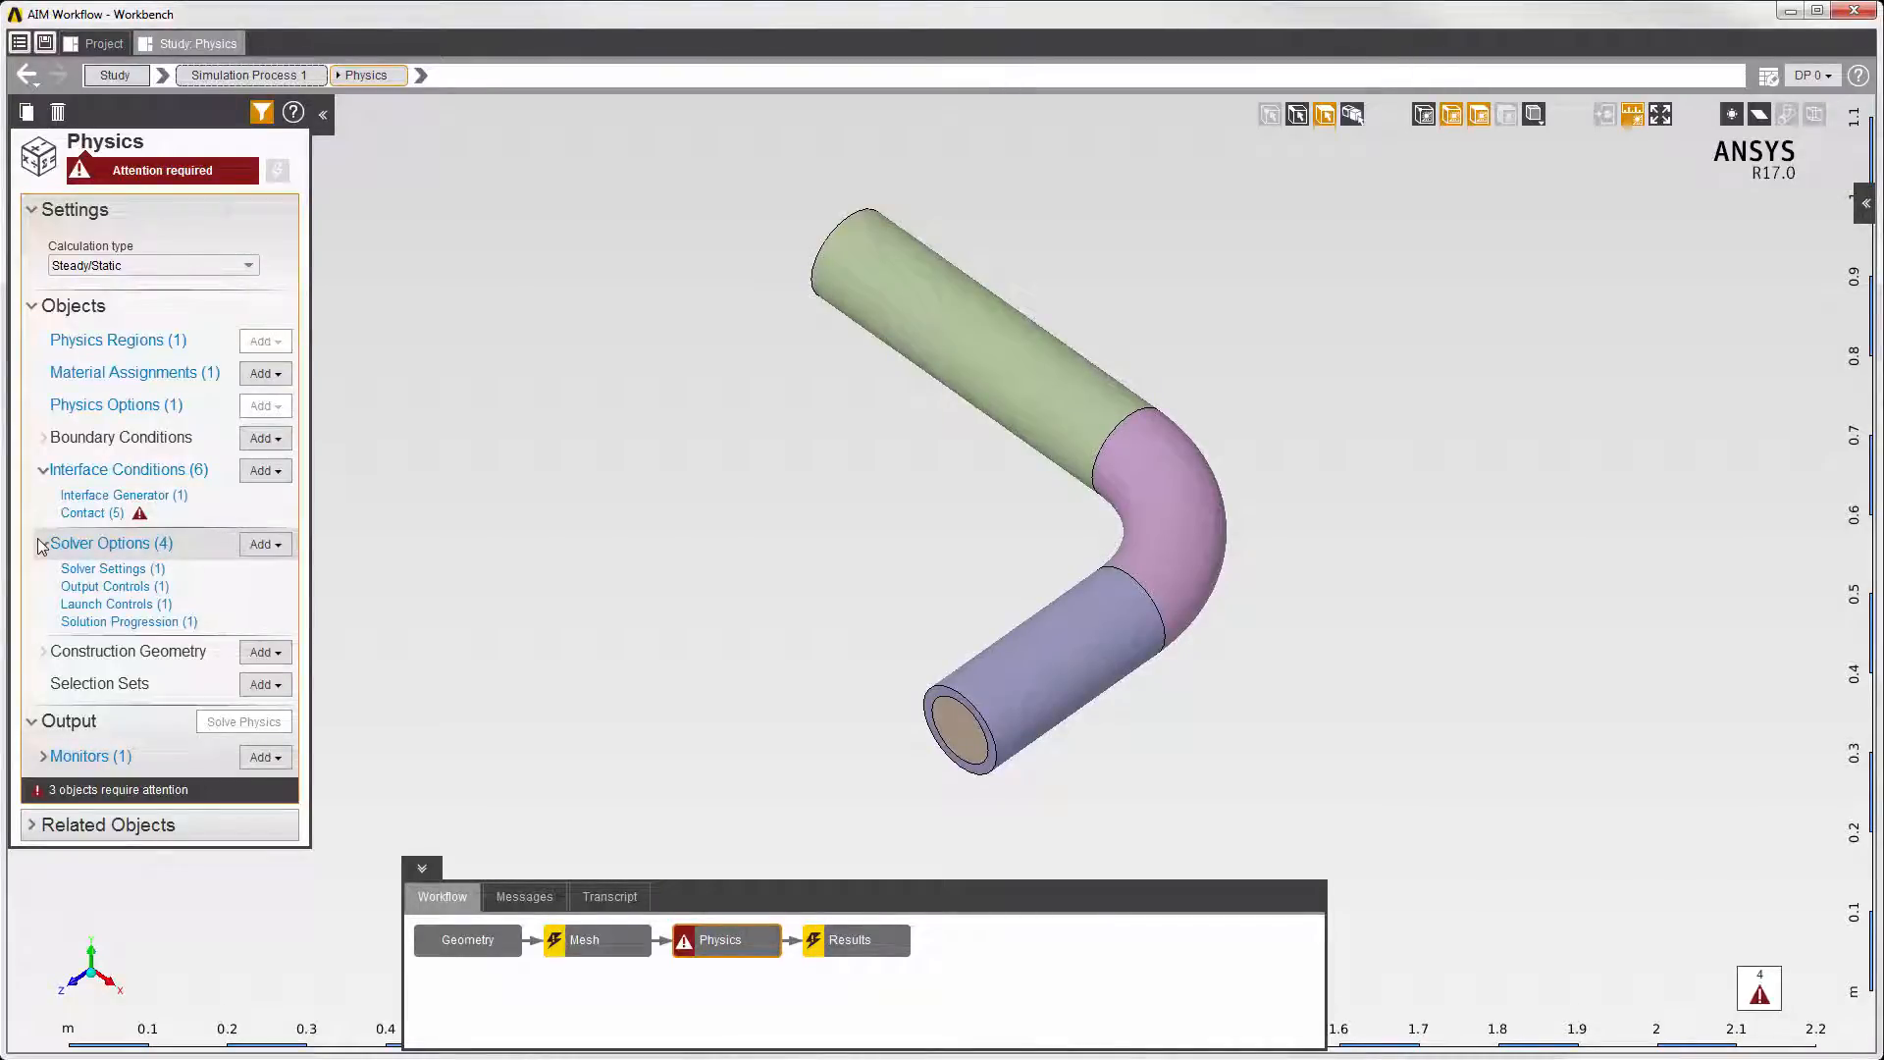
pyautogui.click(42, 545)
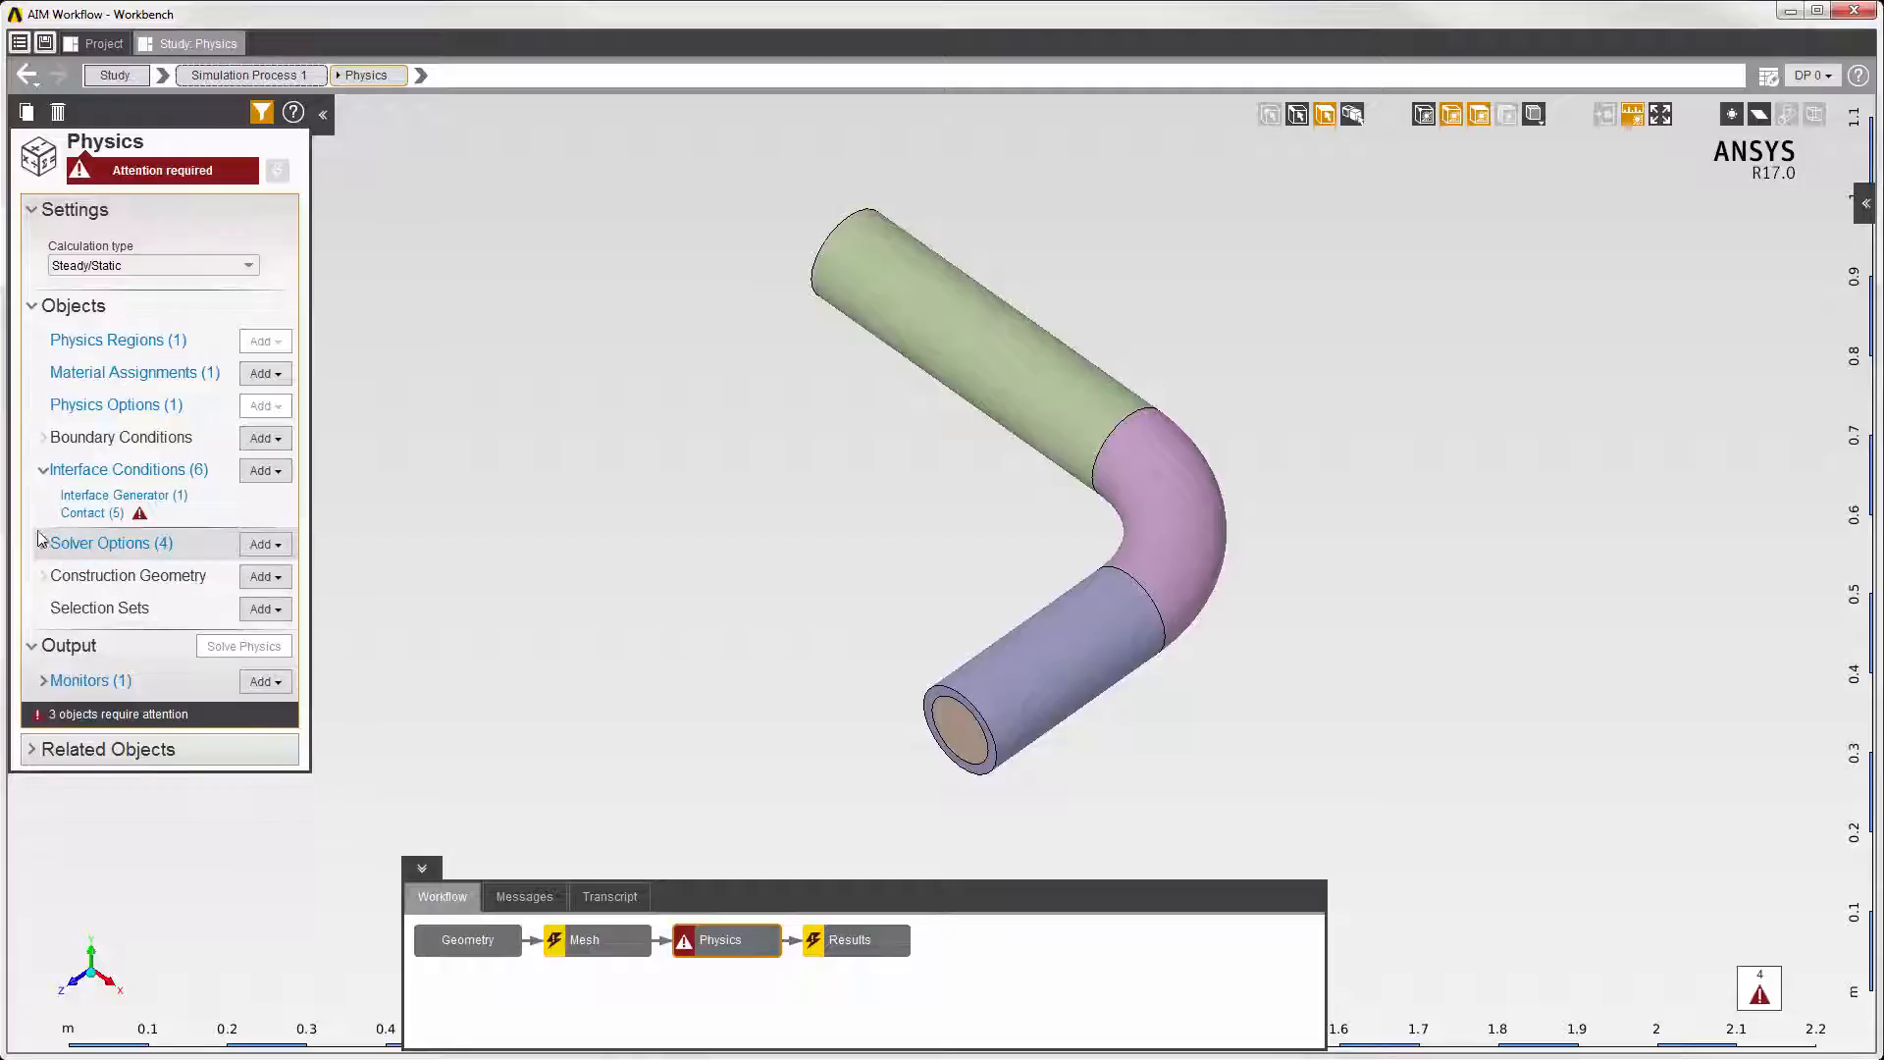
pyautogui.click(43, 470)
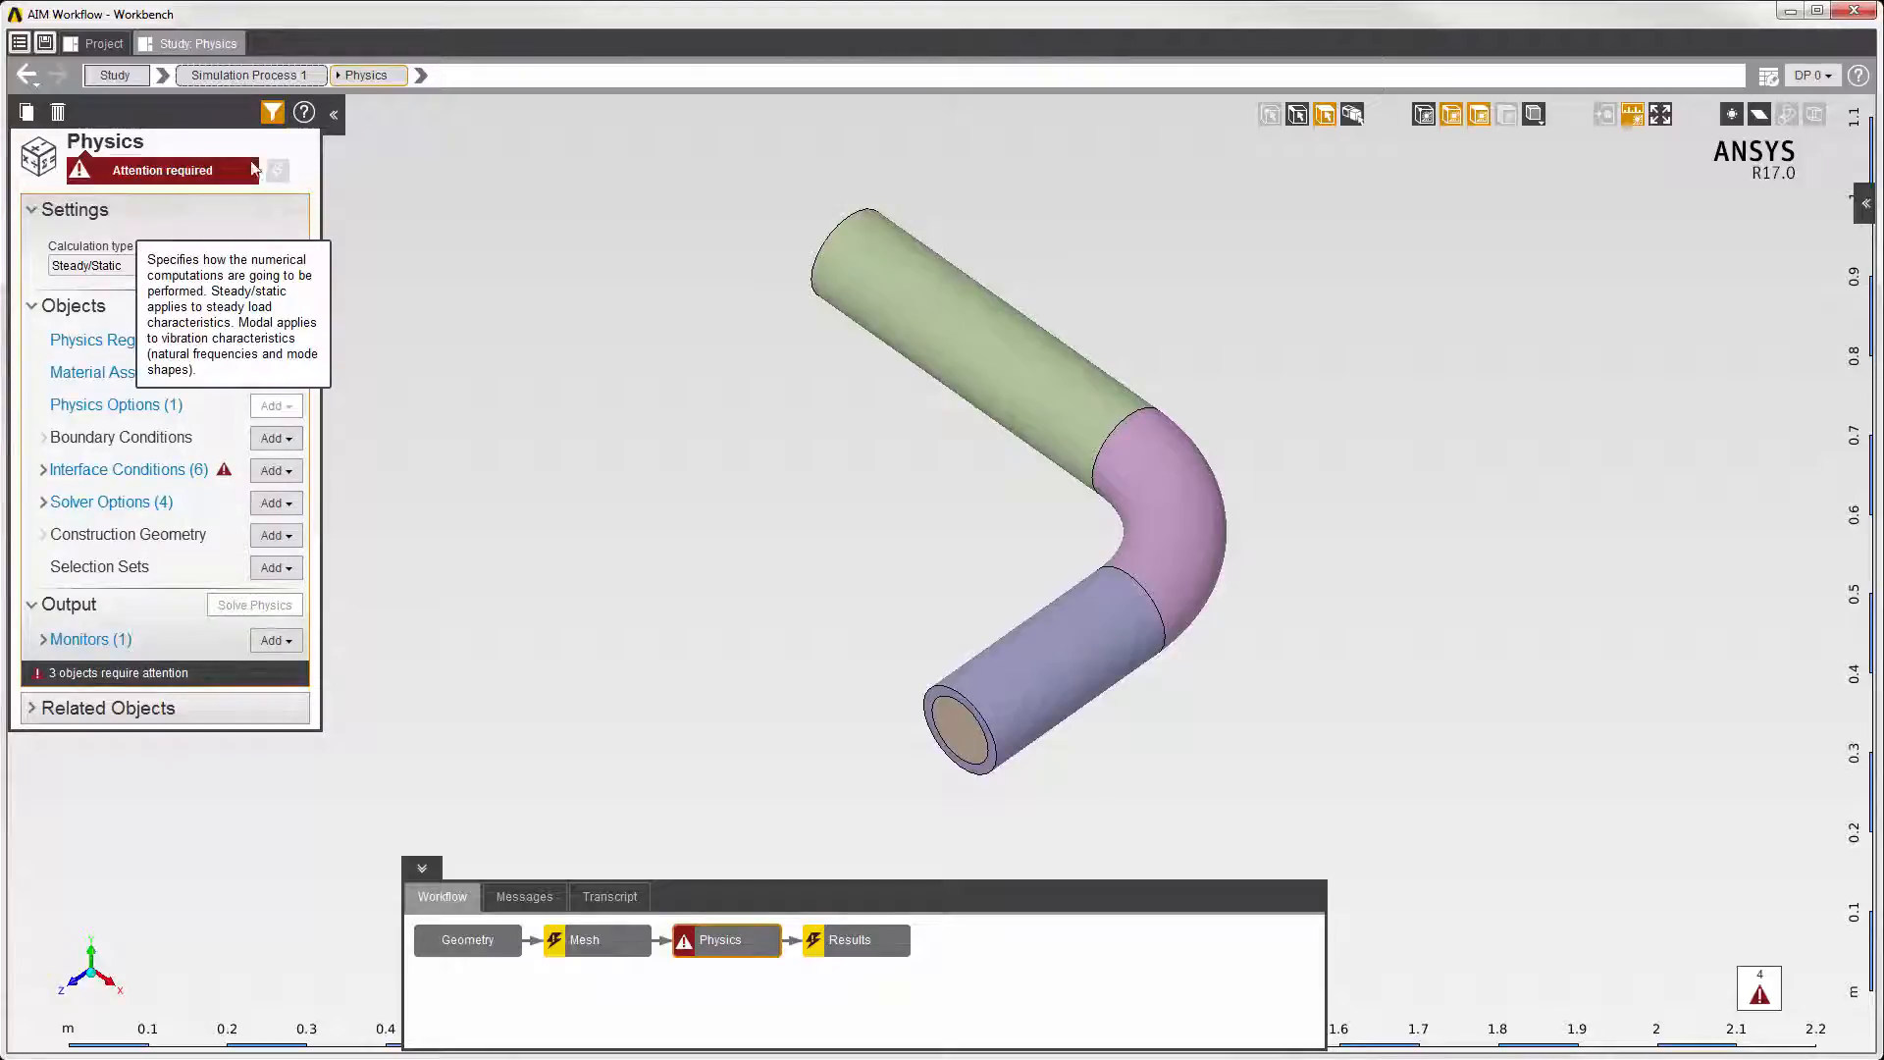
pyautogui.click(304, 113)
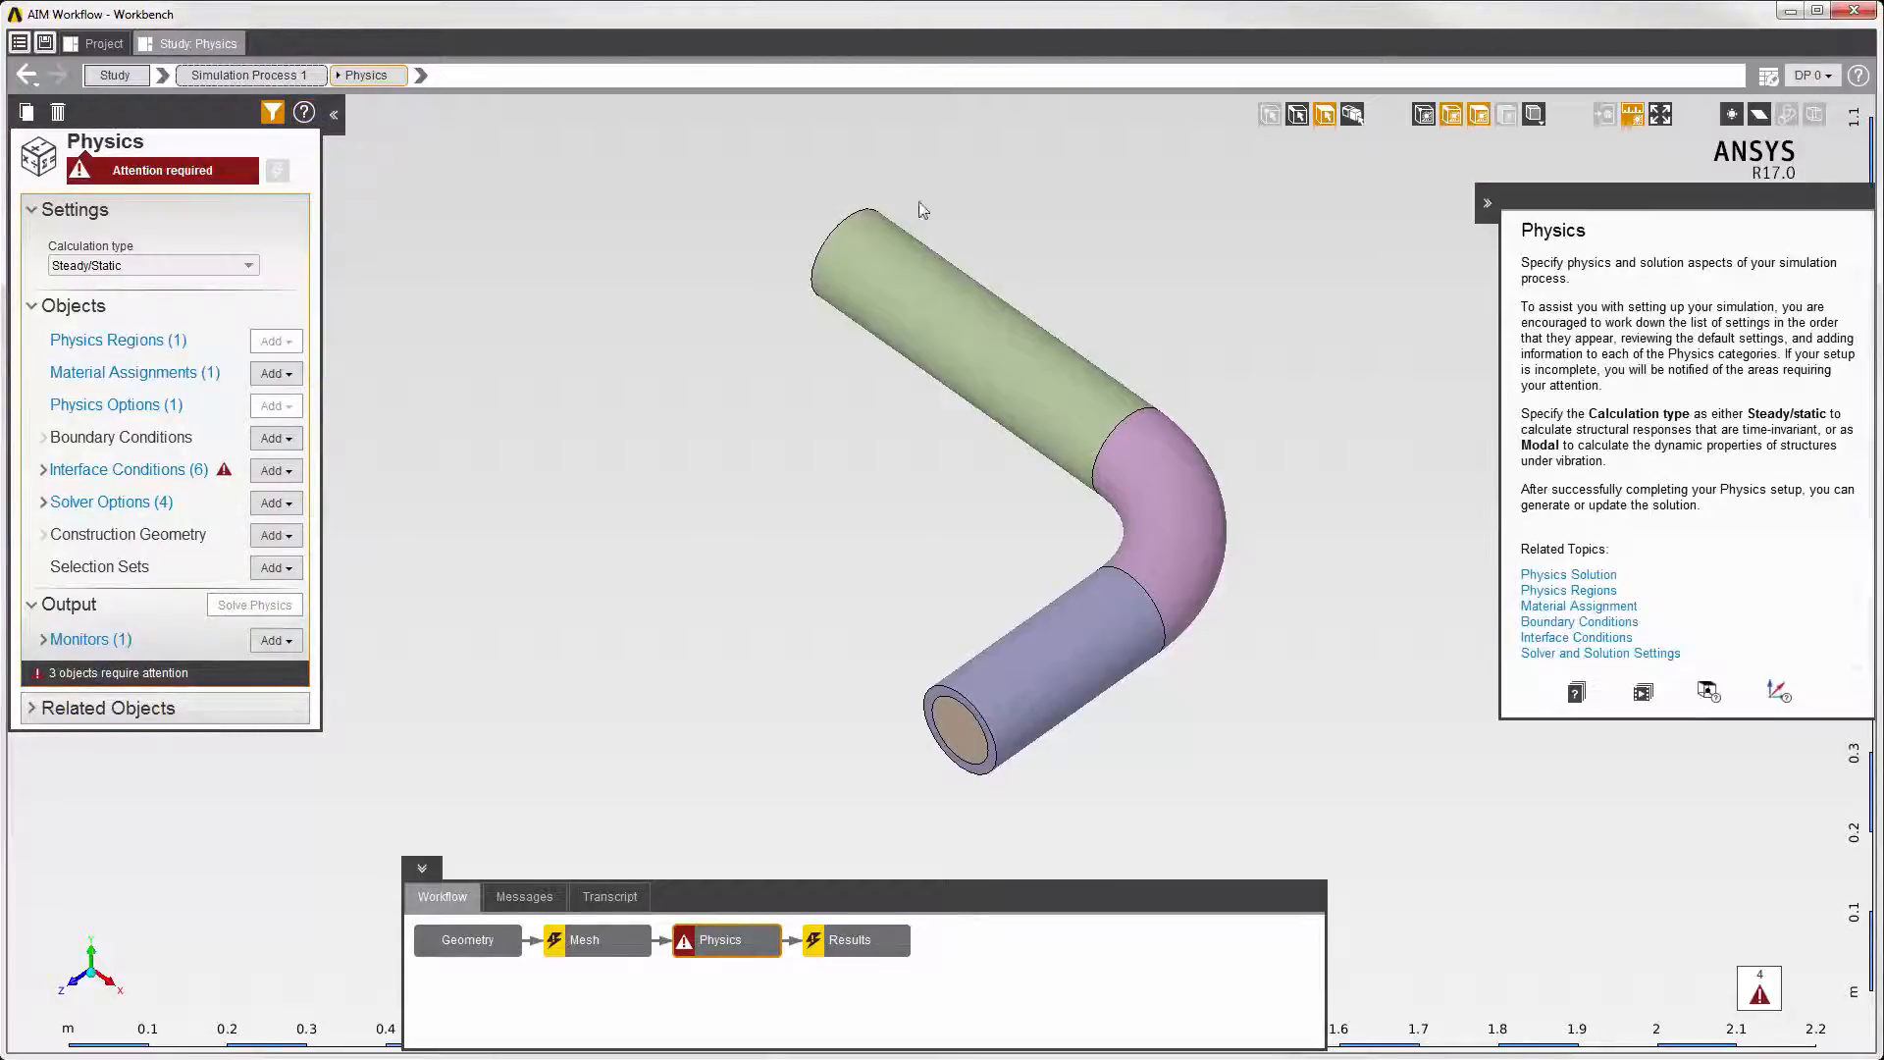
pyautogui.click(1487, 204)
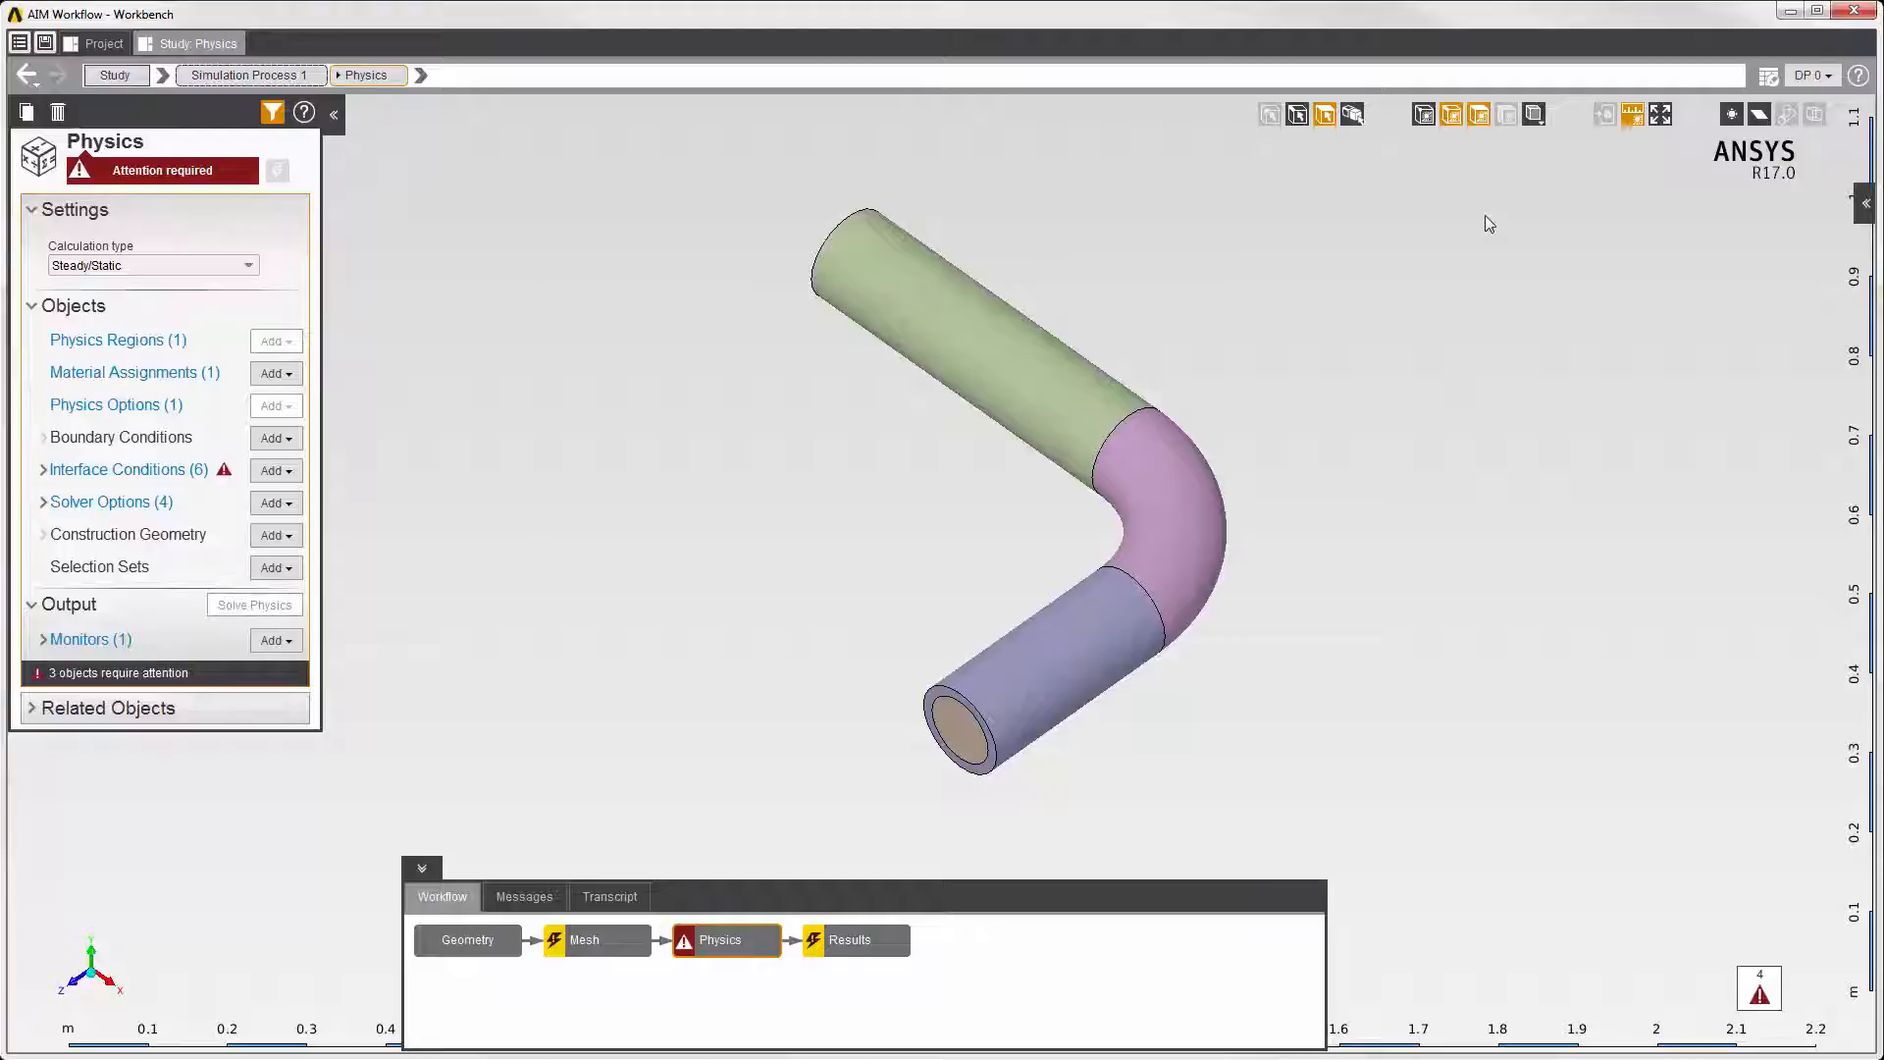
# Edit the geometry to switch off the inner Solid body, keeping the three pipe parts, and finish editing
pyautogui.click(475, 938)
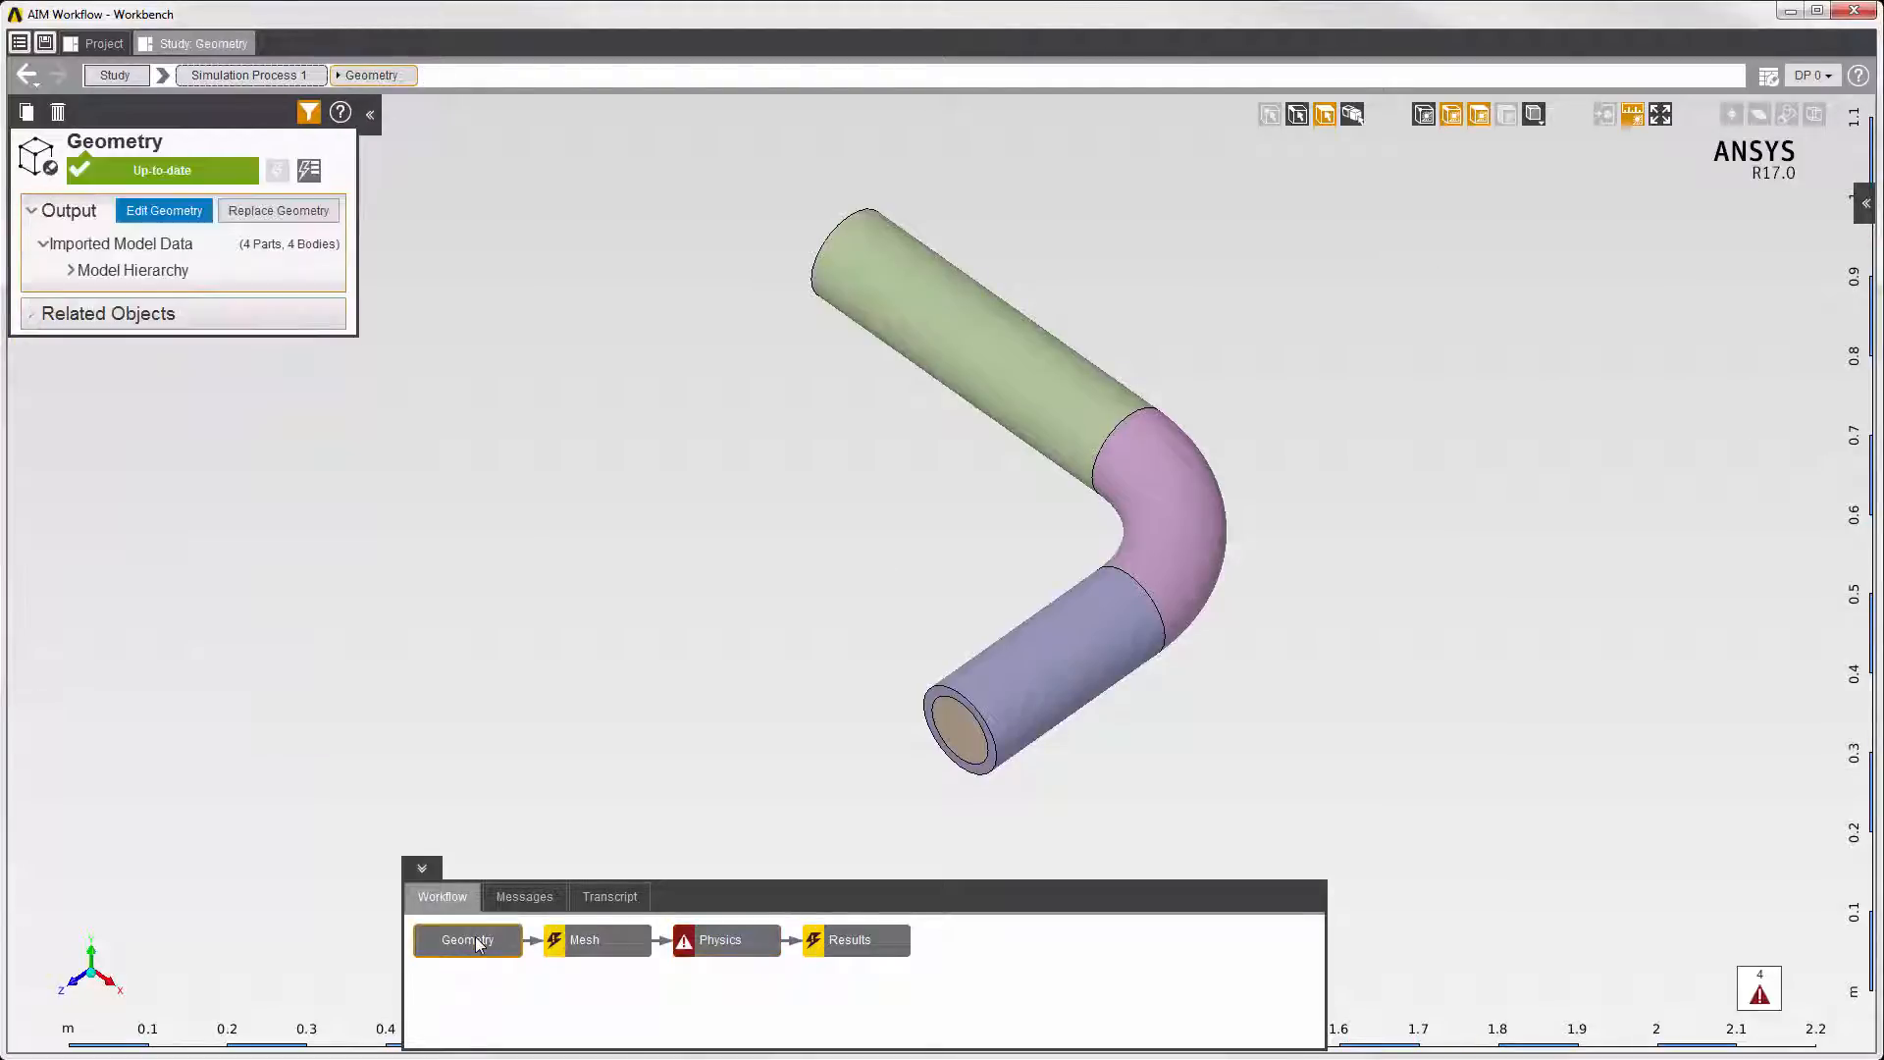
pyautogui.click(163, 212)
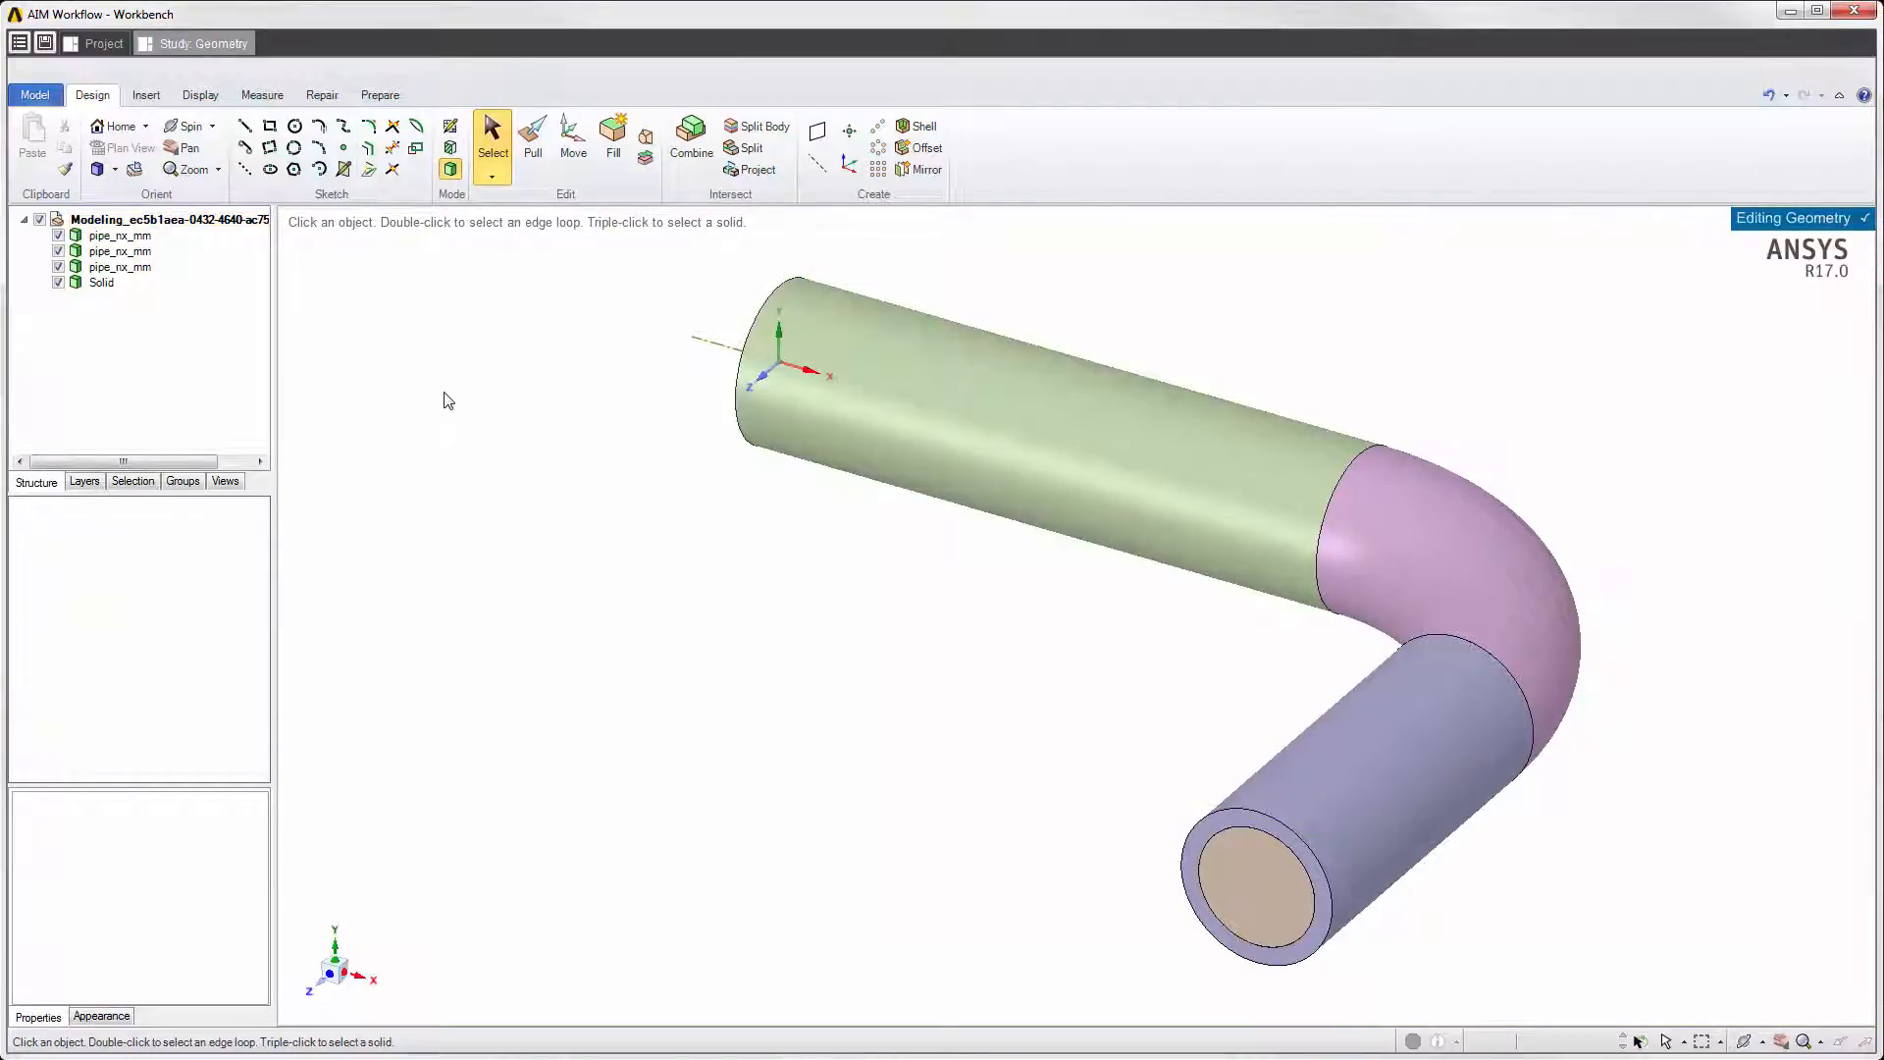
pyautogui.click(58, 282)
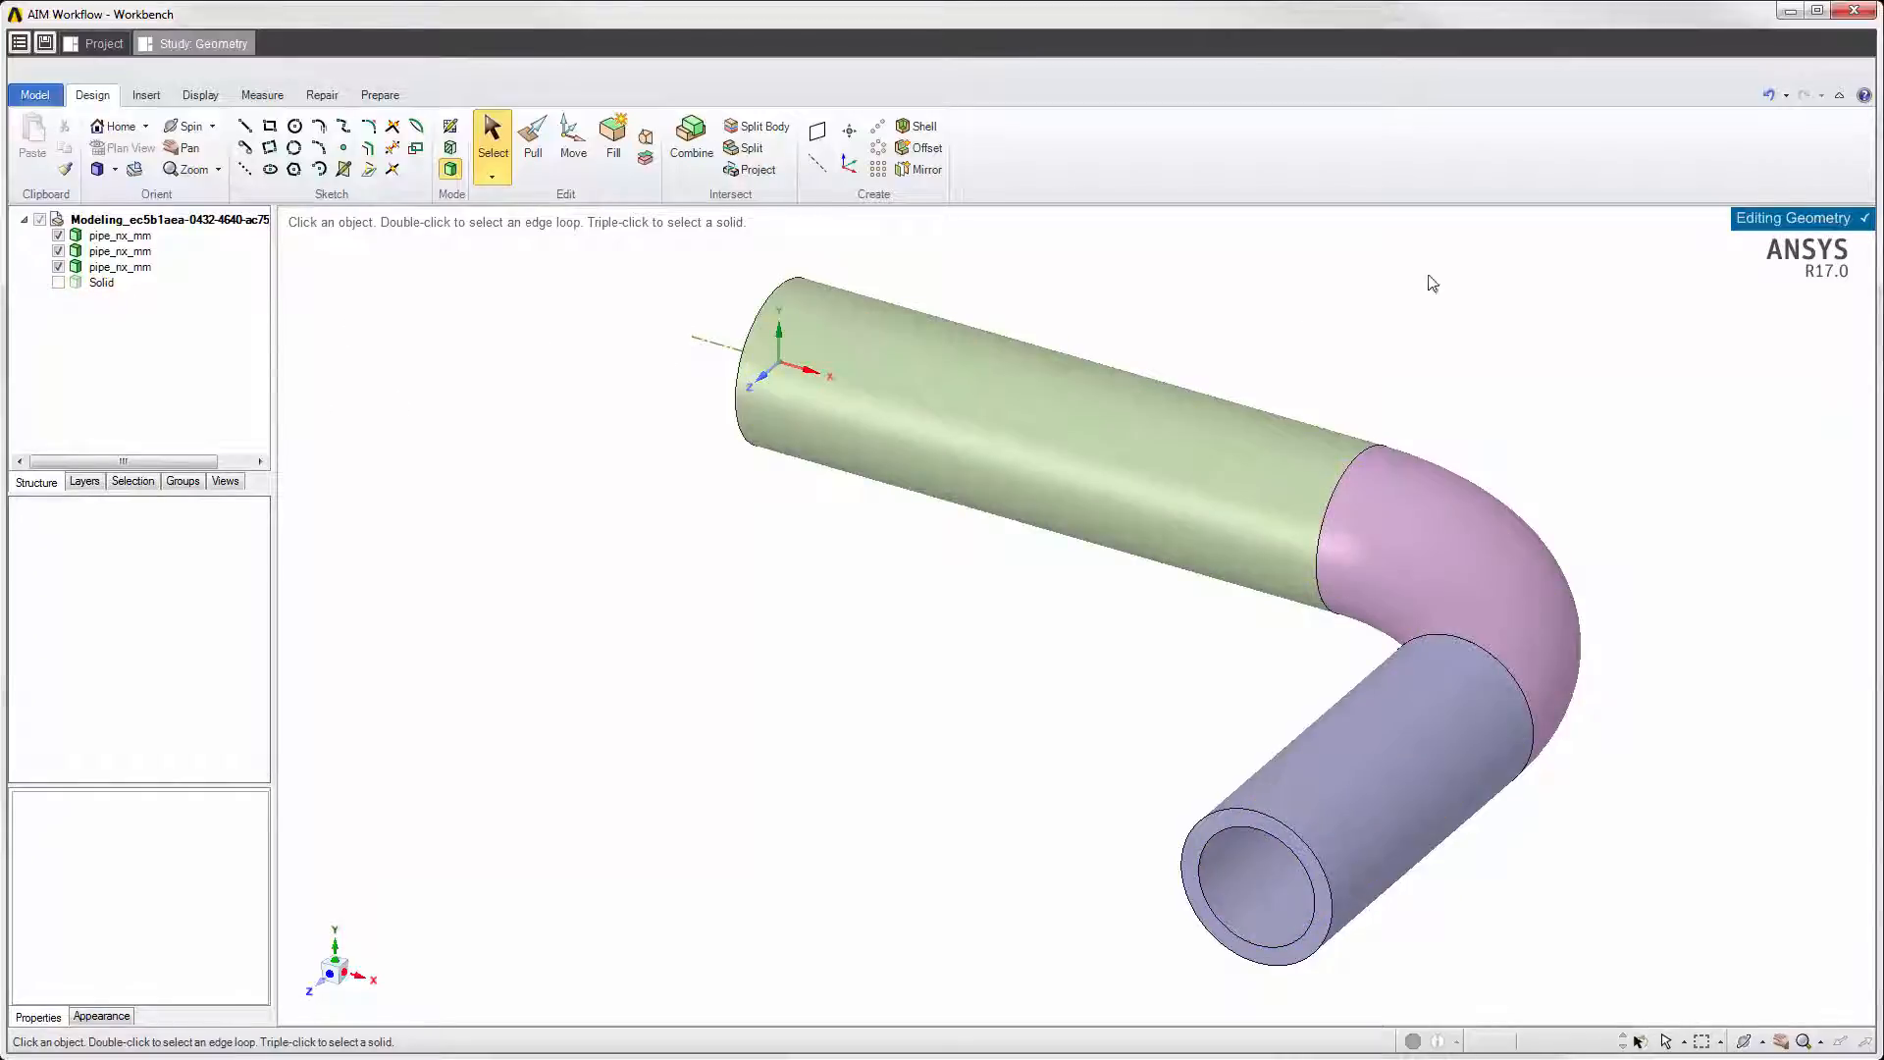
pyautogui.click(1780, 220)
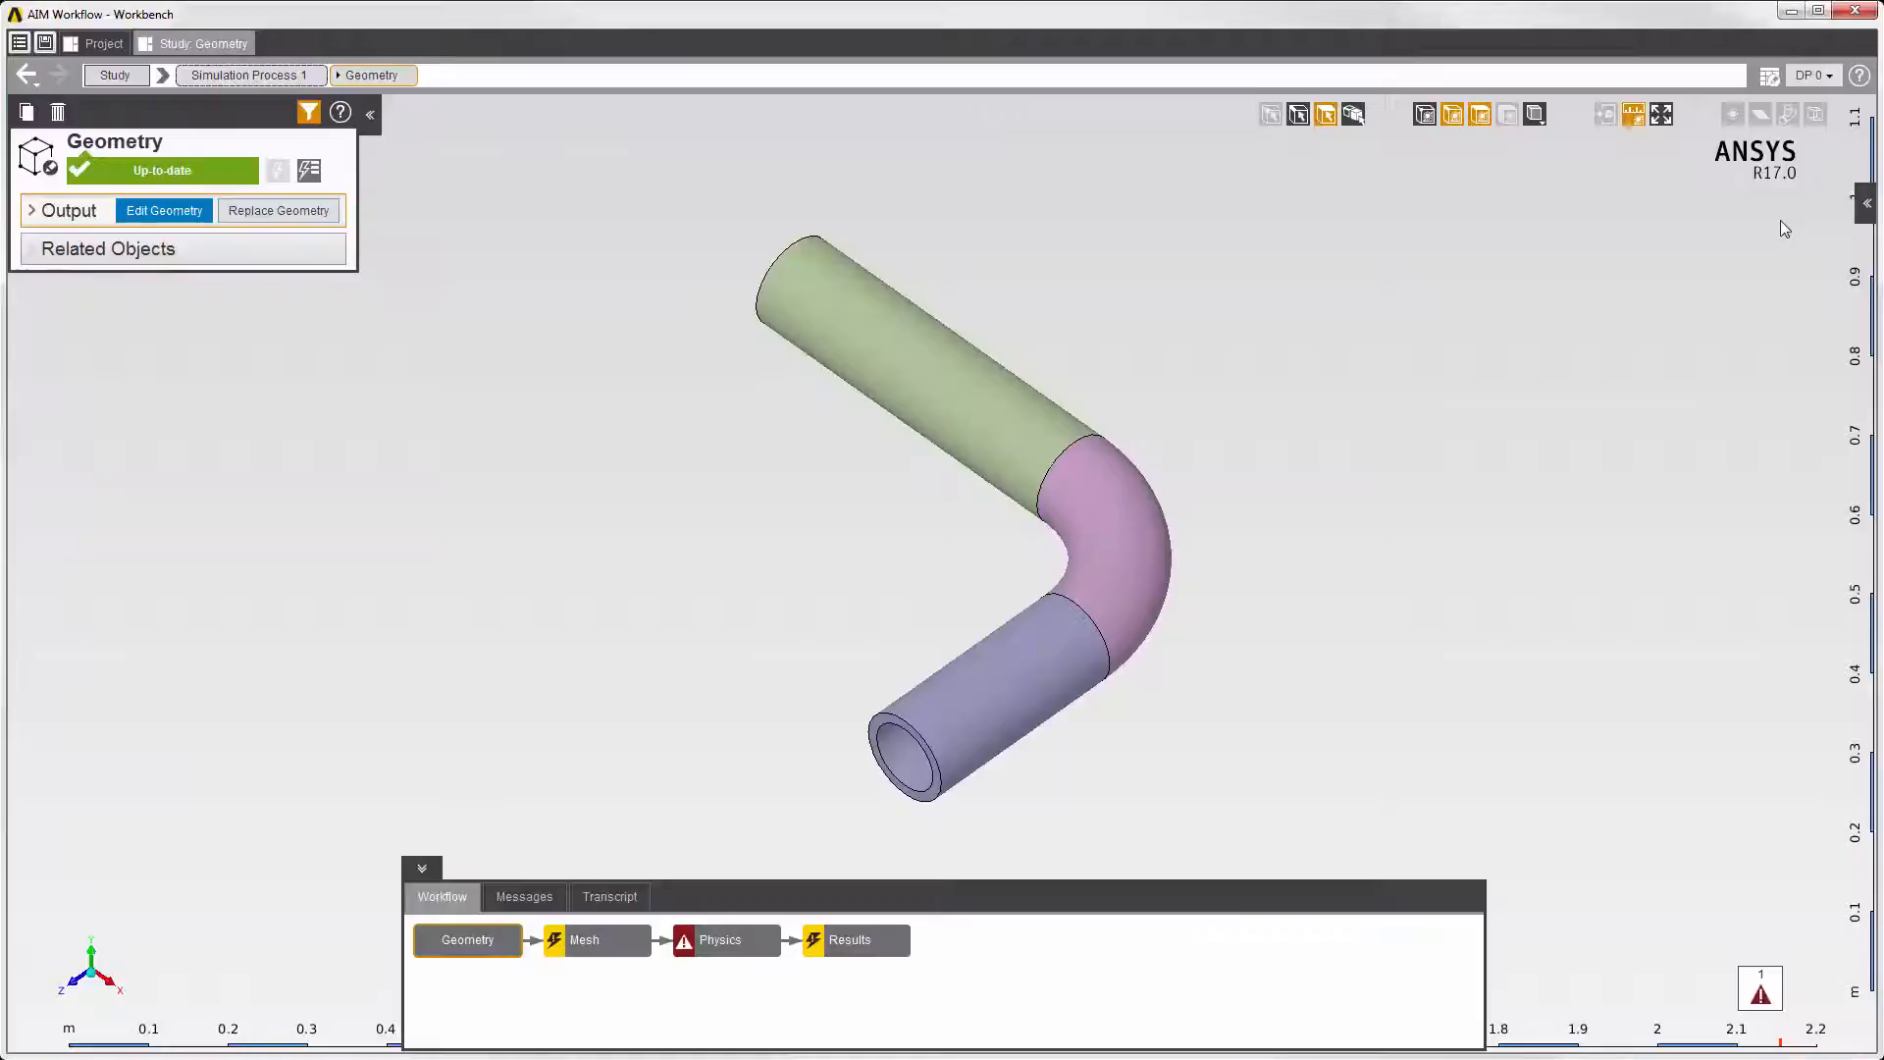
# Generate the mesh for the pipe assembly with the predefined settings
pyautogui.click(638, 944)
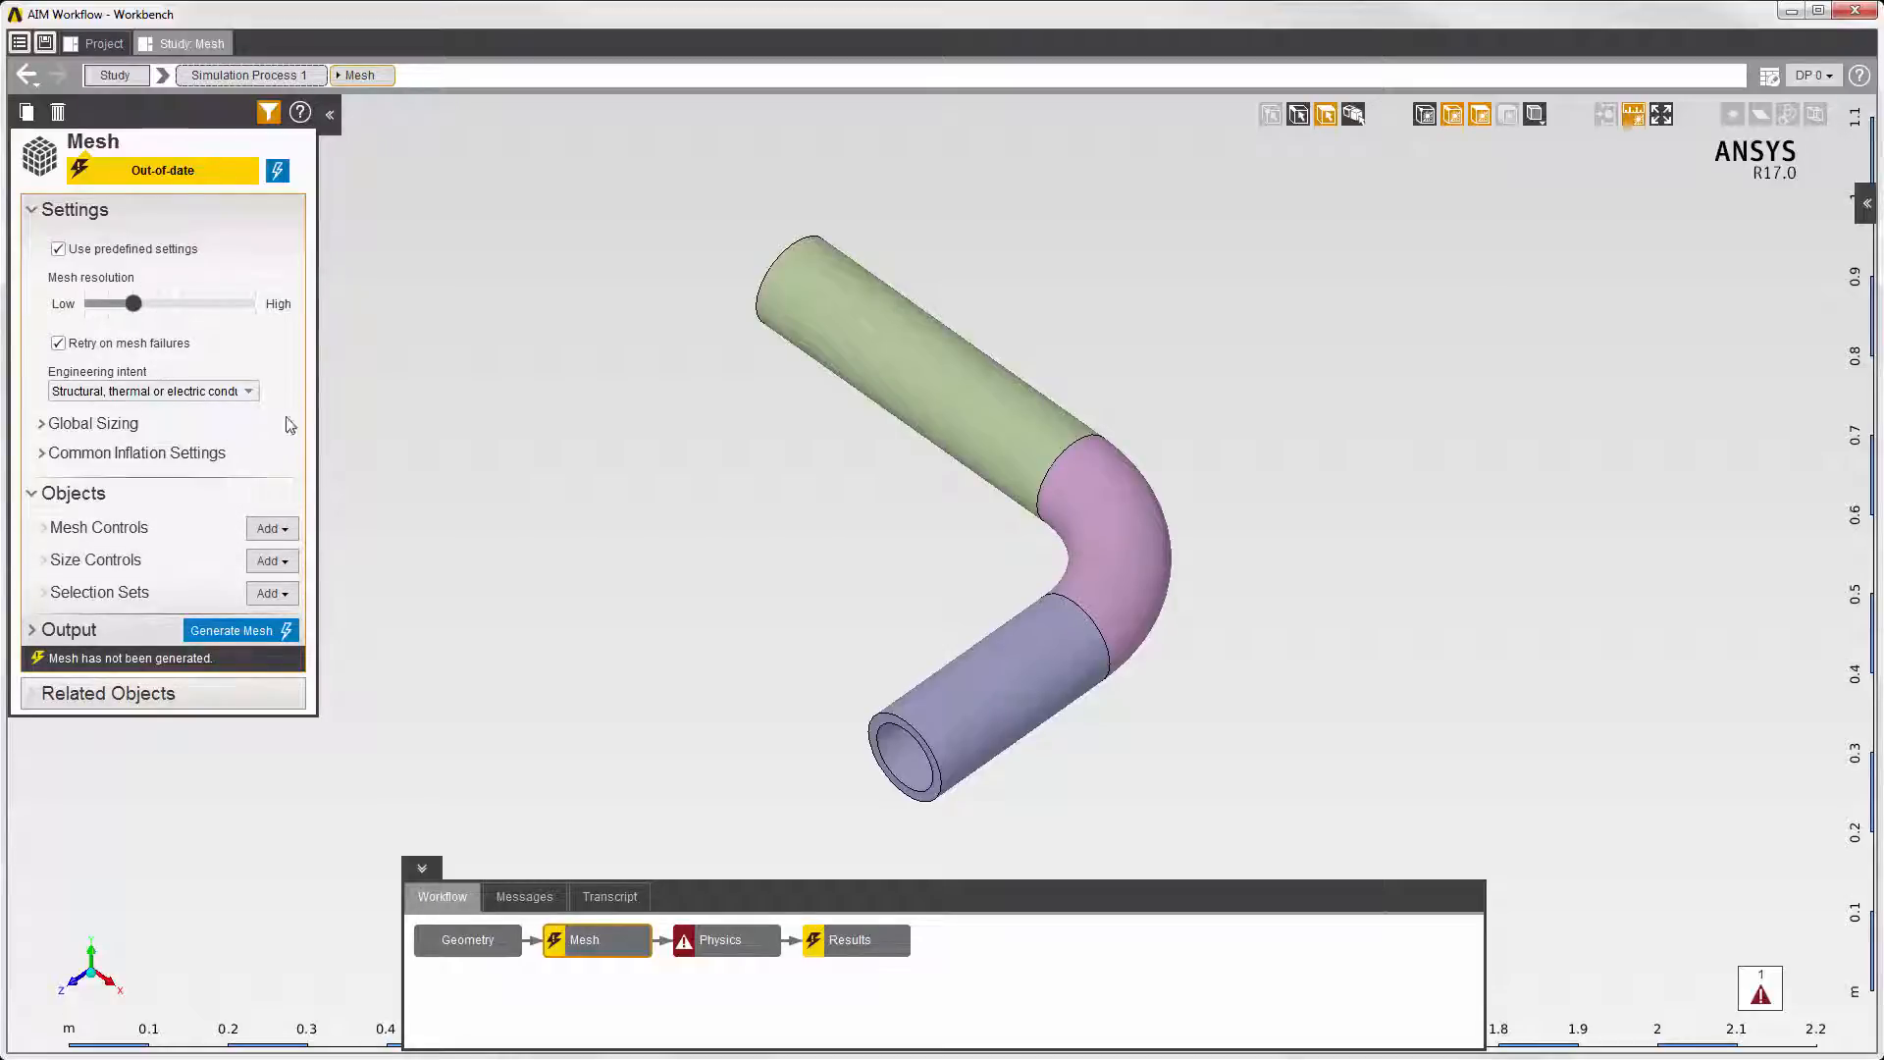
pyautogui.click(278, 173)
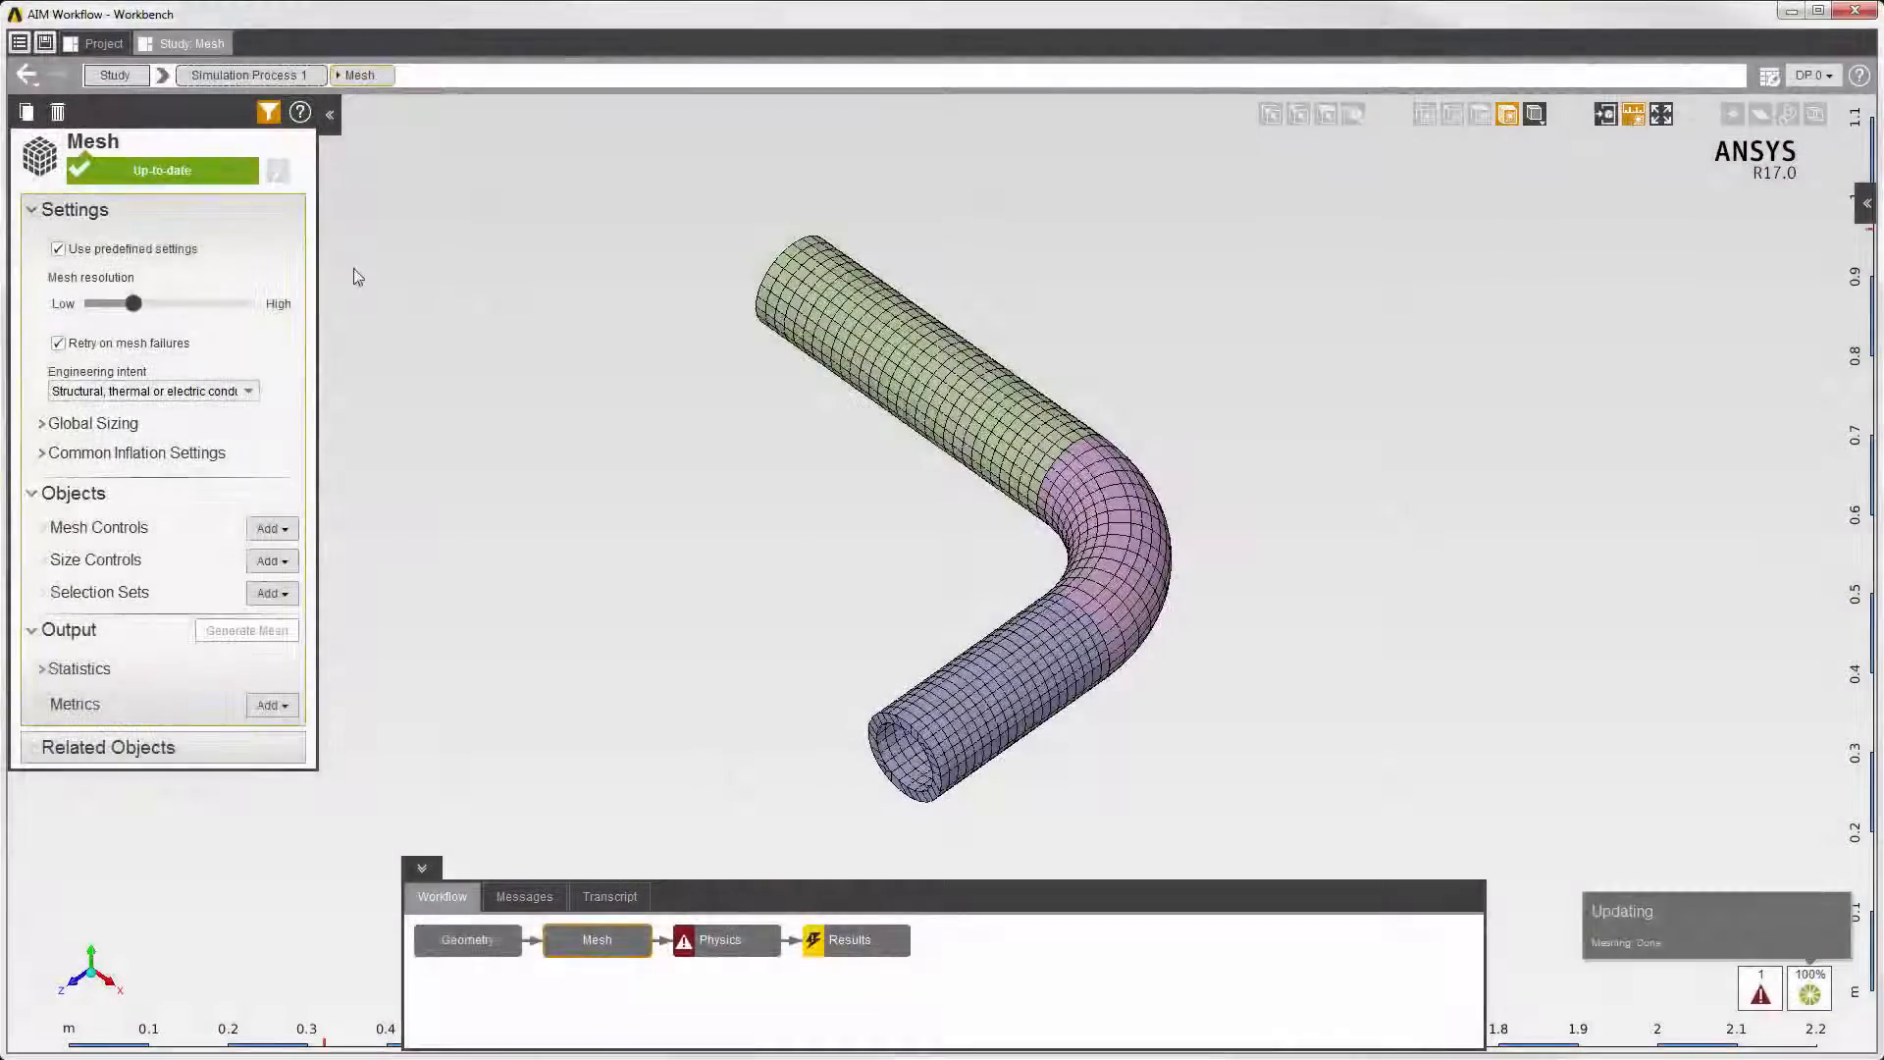
# Check the location of the structural physics region and read why the Physics task requires attention
pyautogui.click(744, 938)
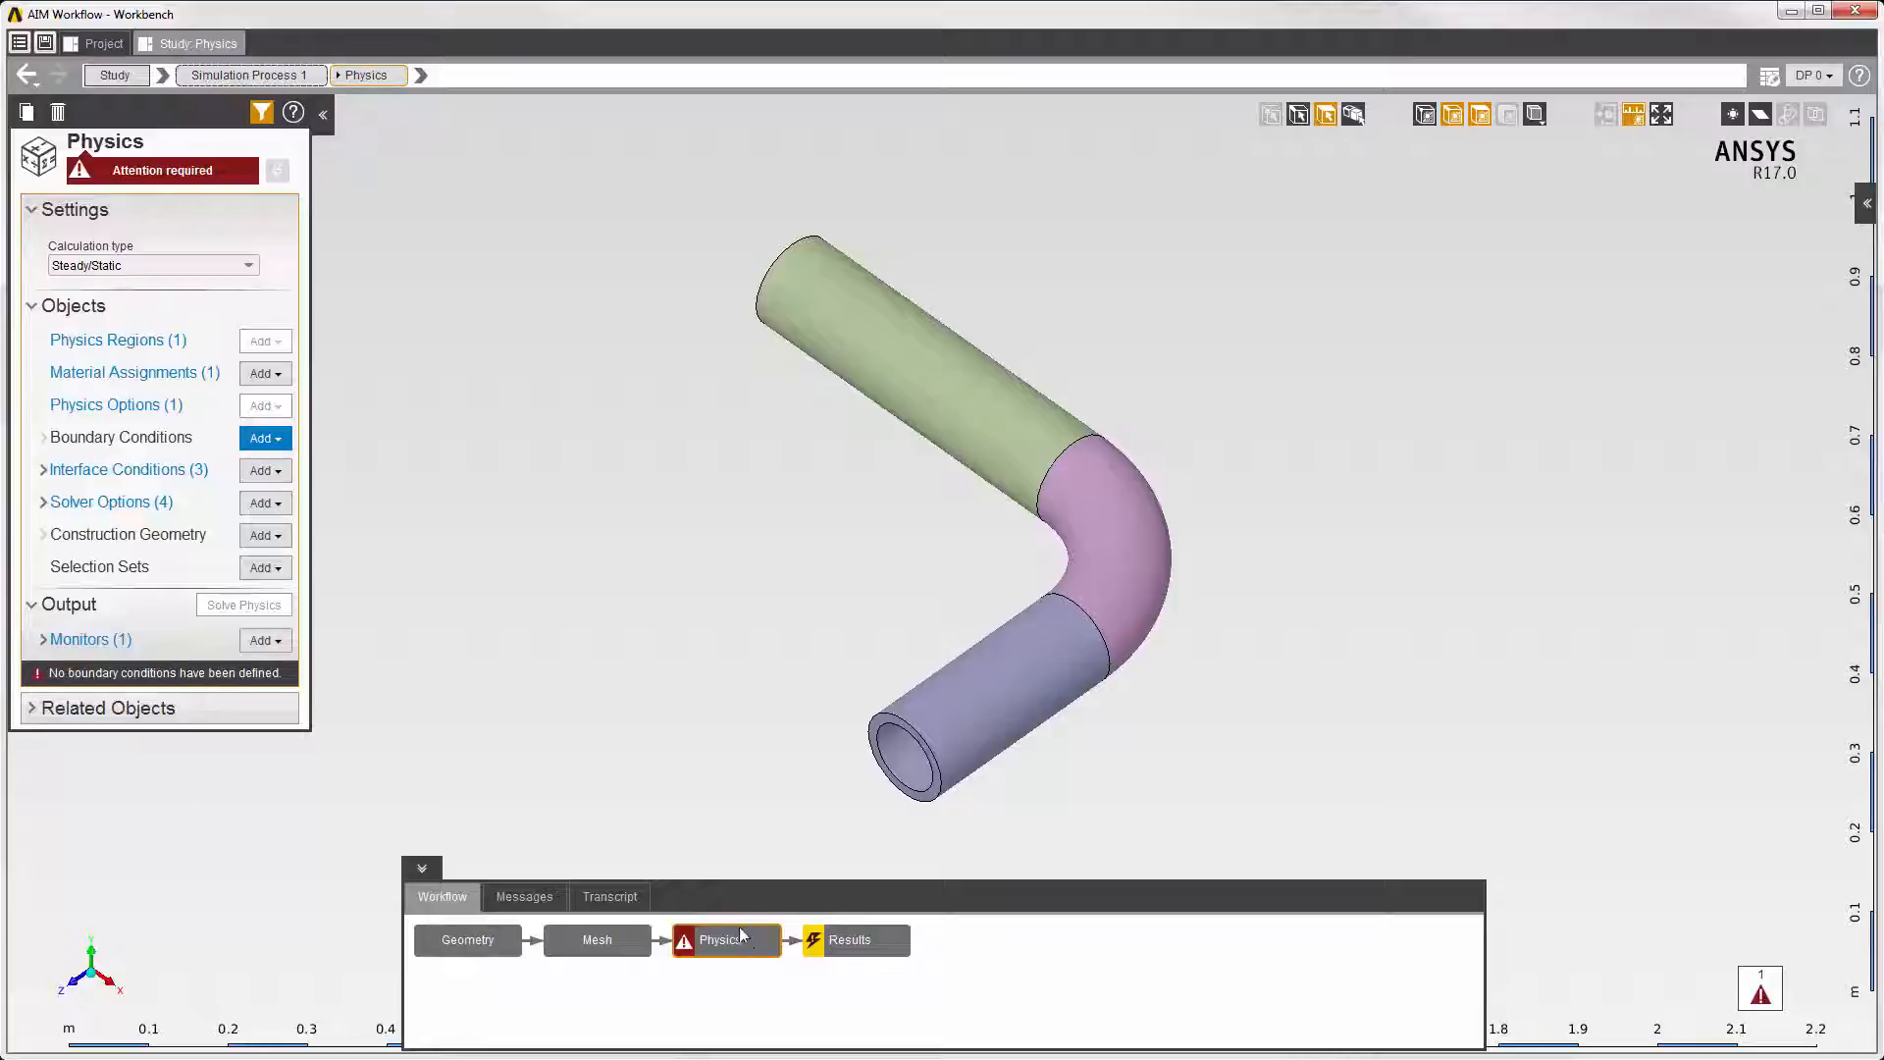
pyautogui.click(131, 342)
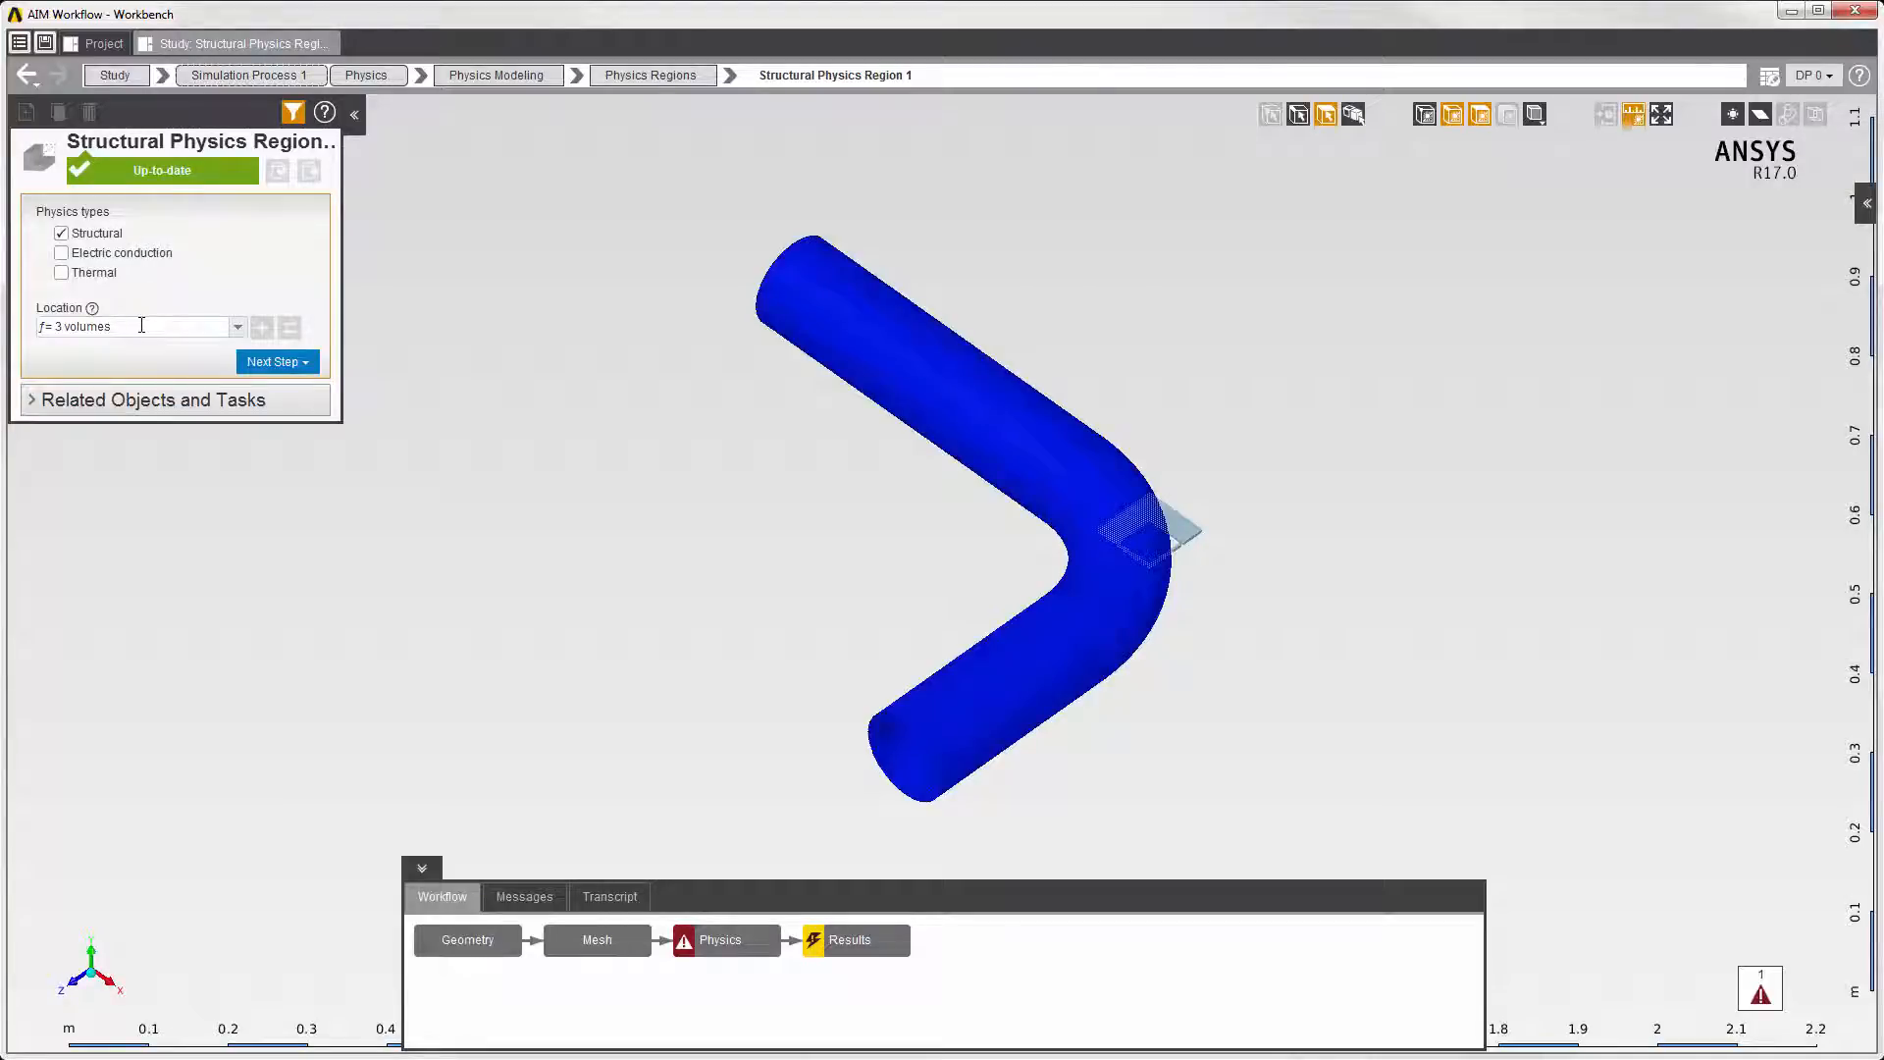
pyautogui.click(141, 325)
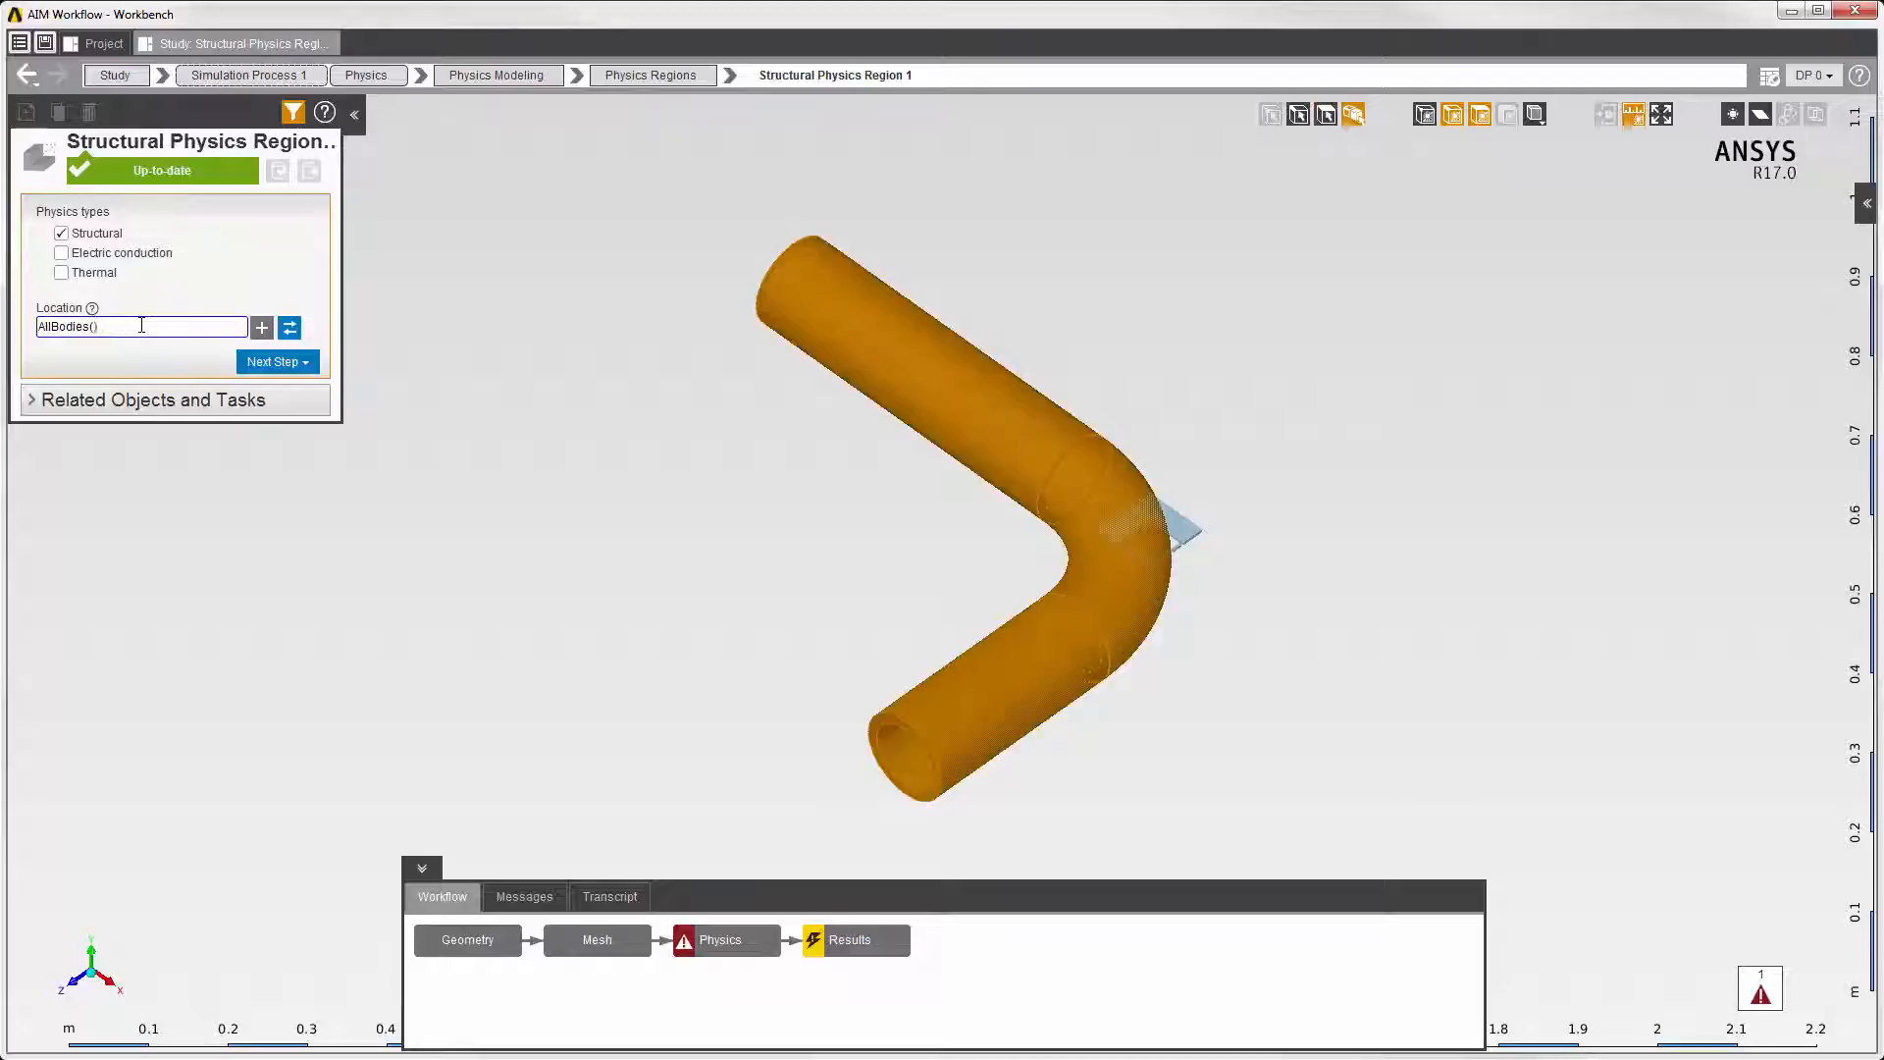
pyautogui.click(30, 74)
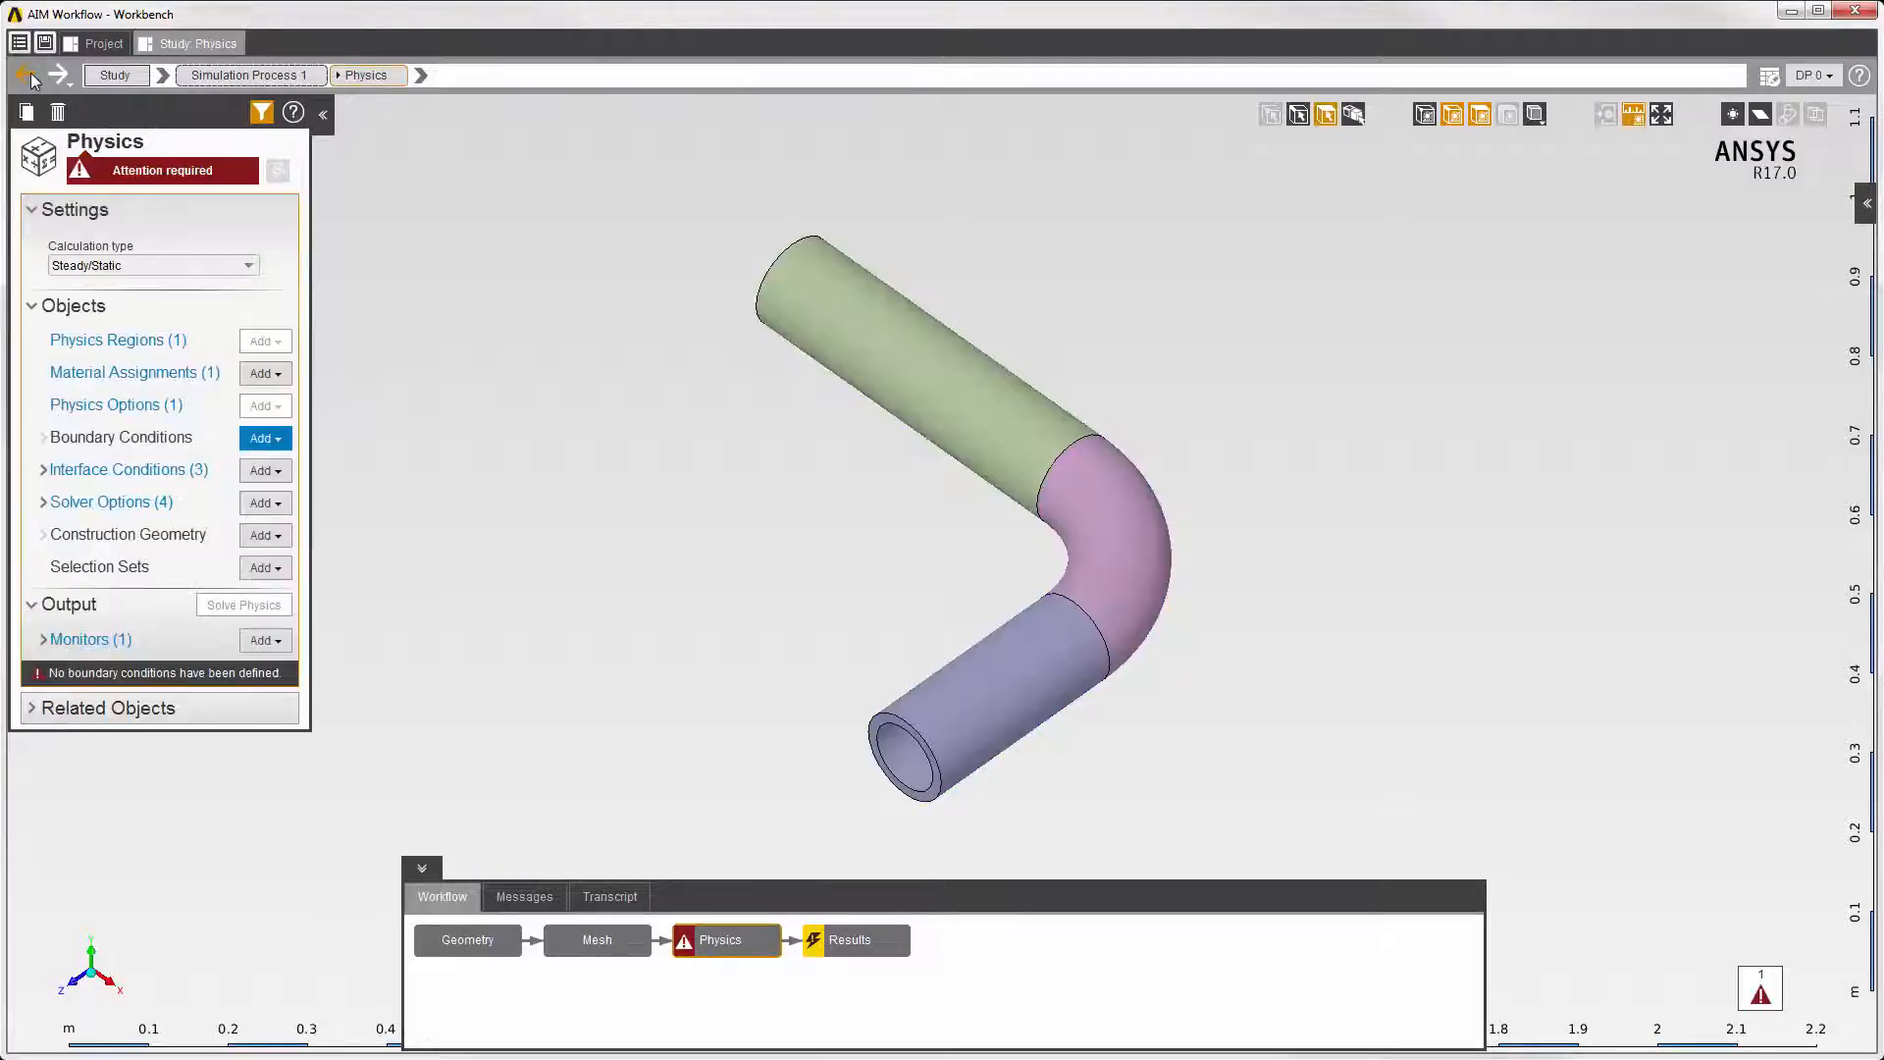
pyautogui.click(194, 177)
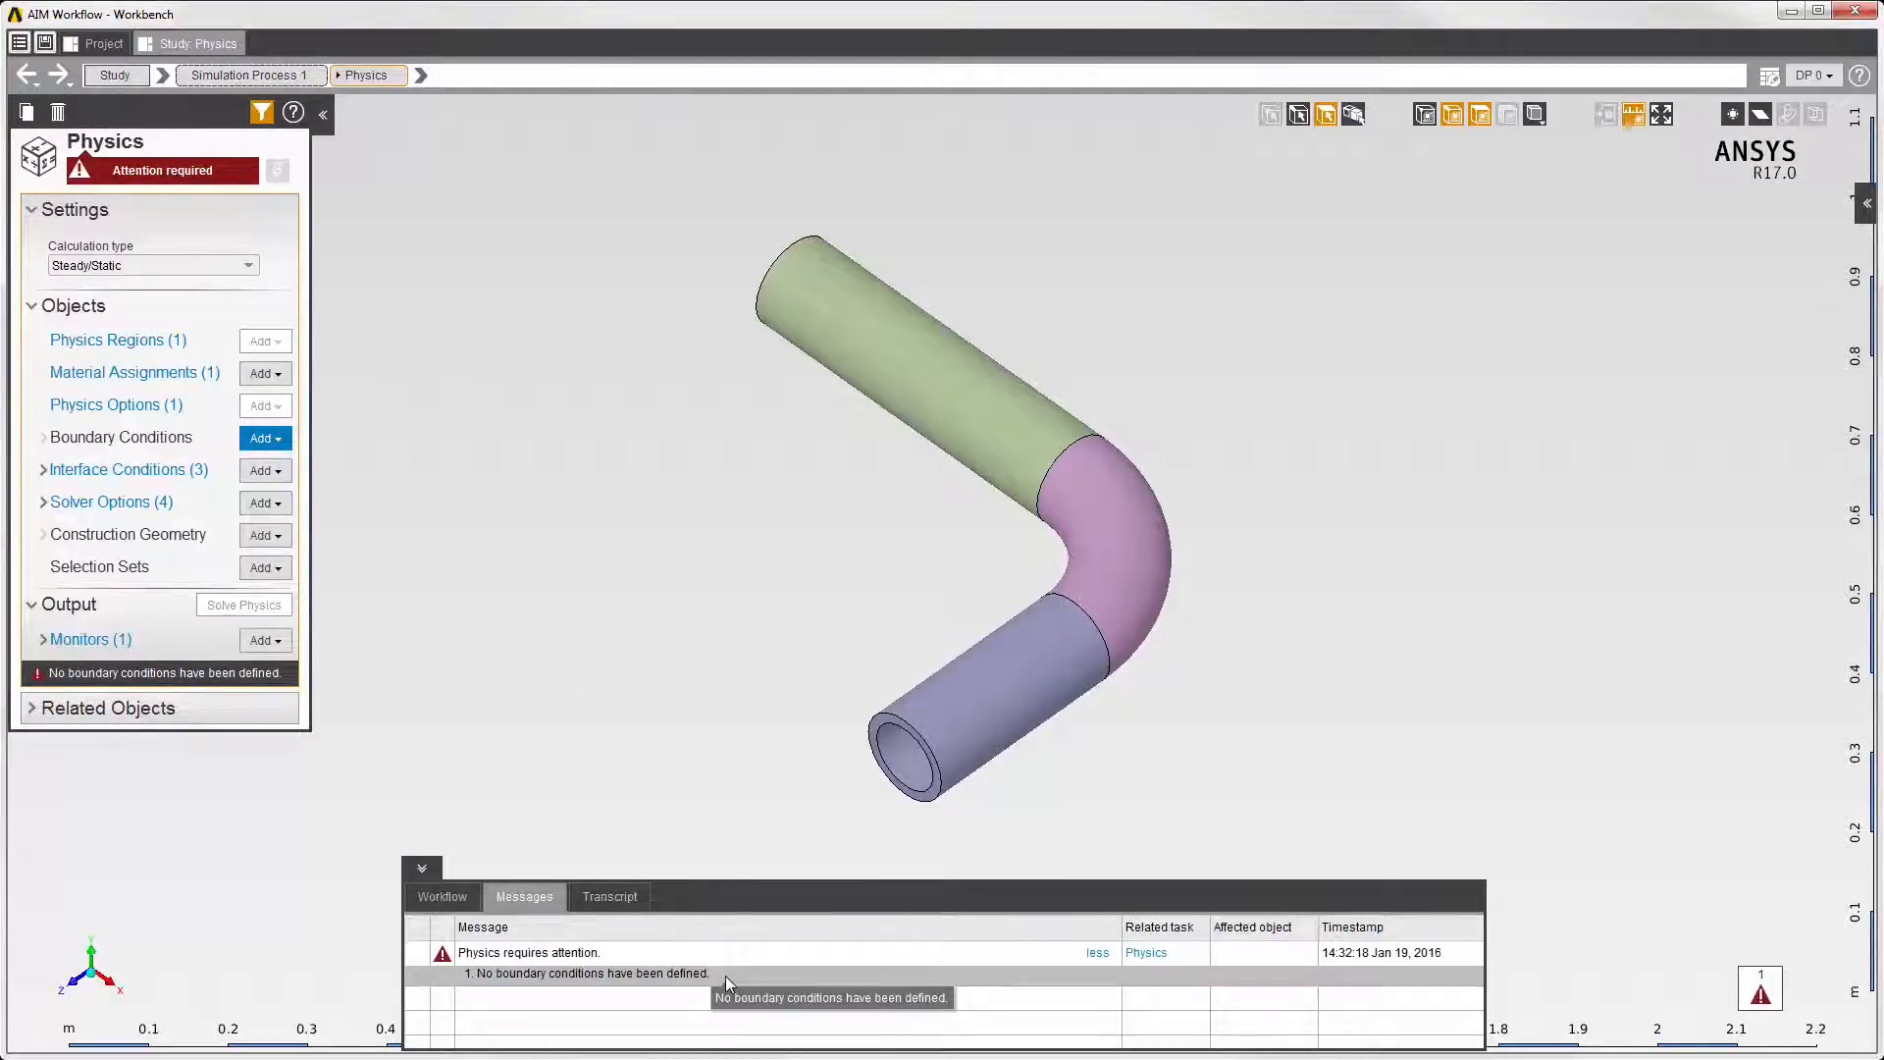
pyautogui.click(465, 897)
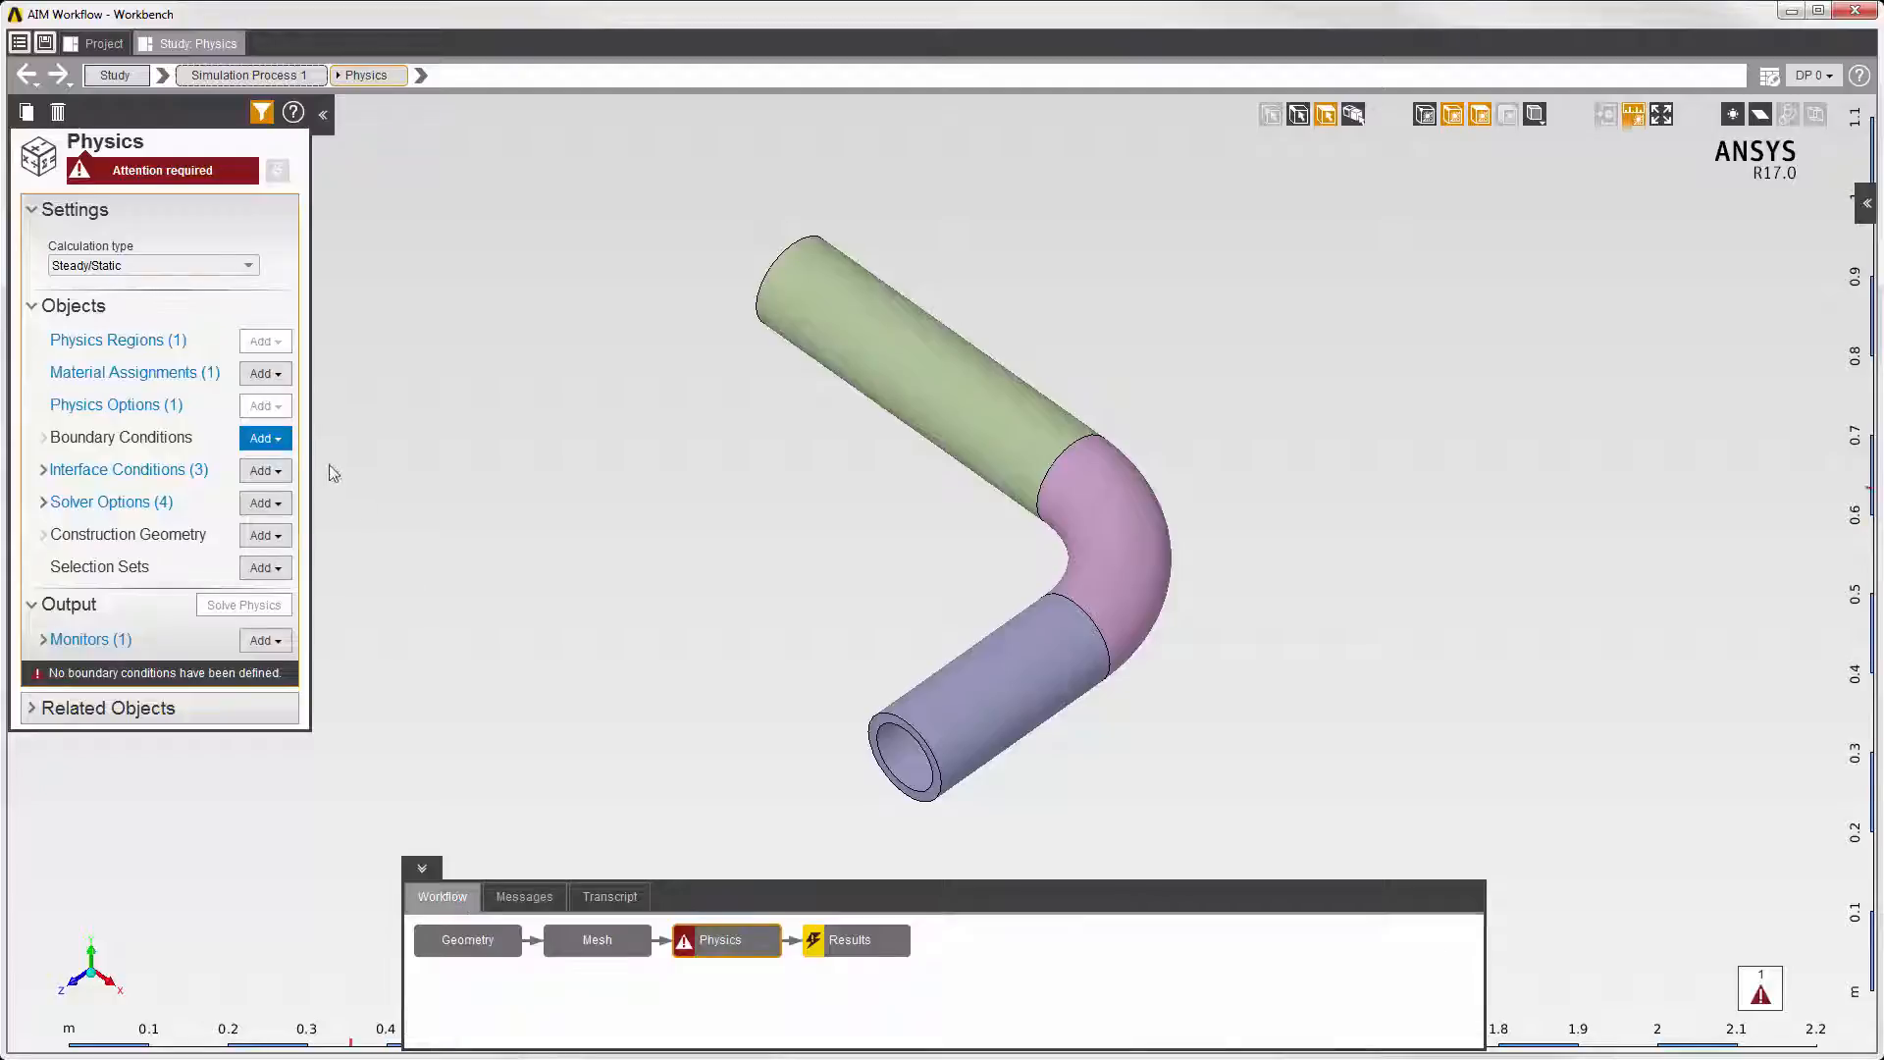
# Add a support boundary condition with all degrees of freedom fixed on the two annular end faces of the pipe
pyautogui.click(286, 438)
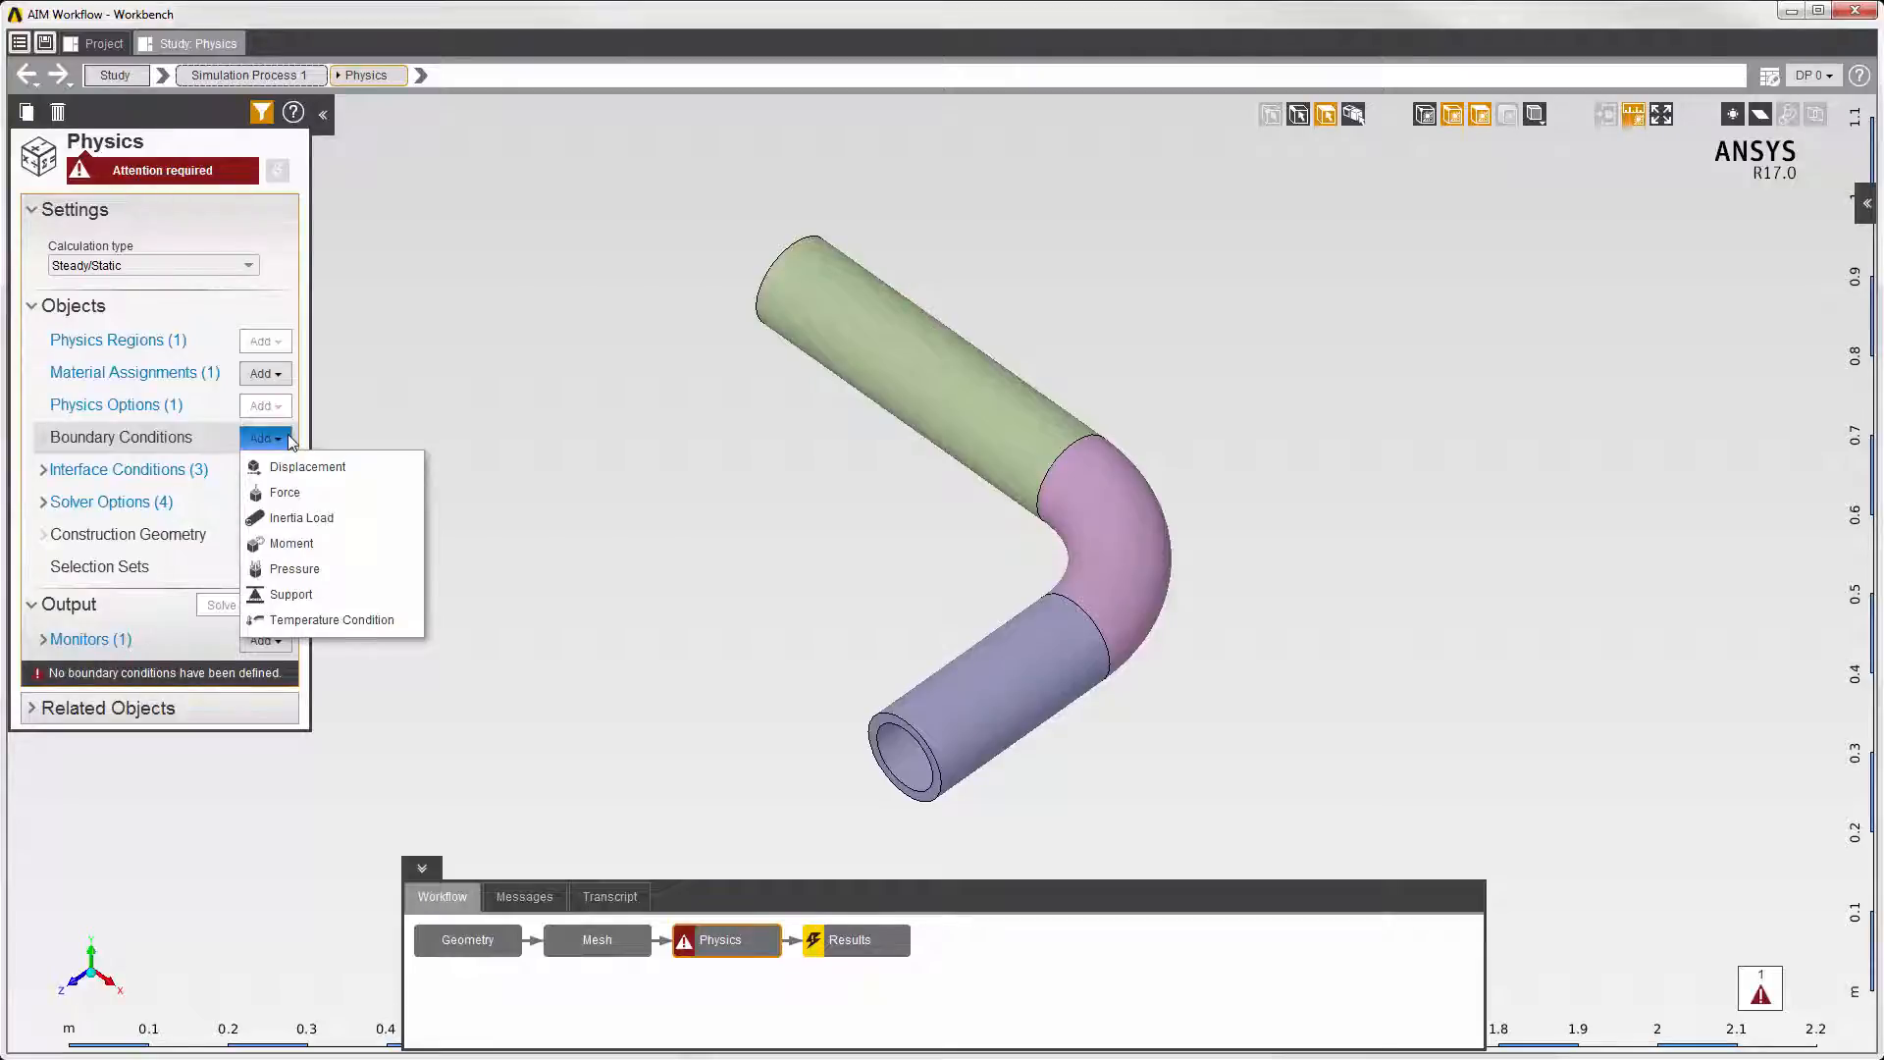
pyautogui.click(293, 594)
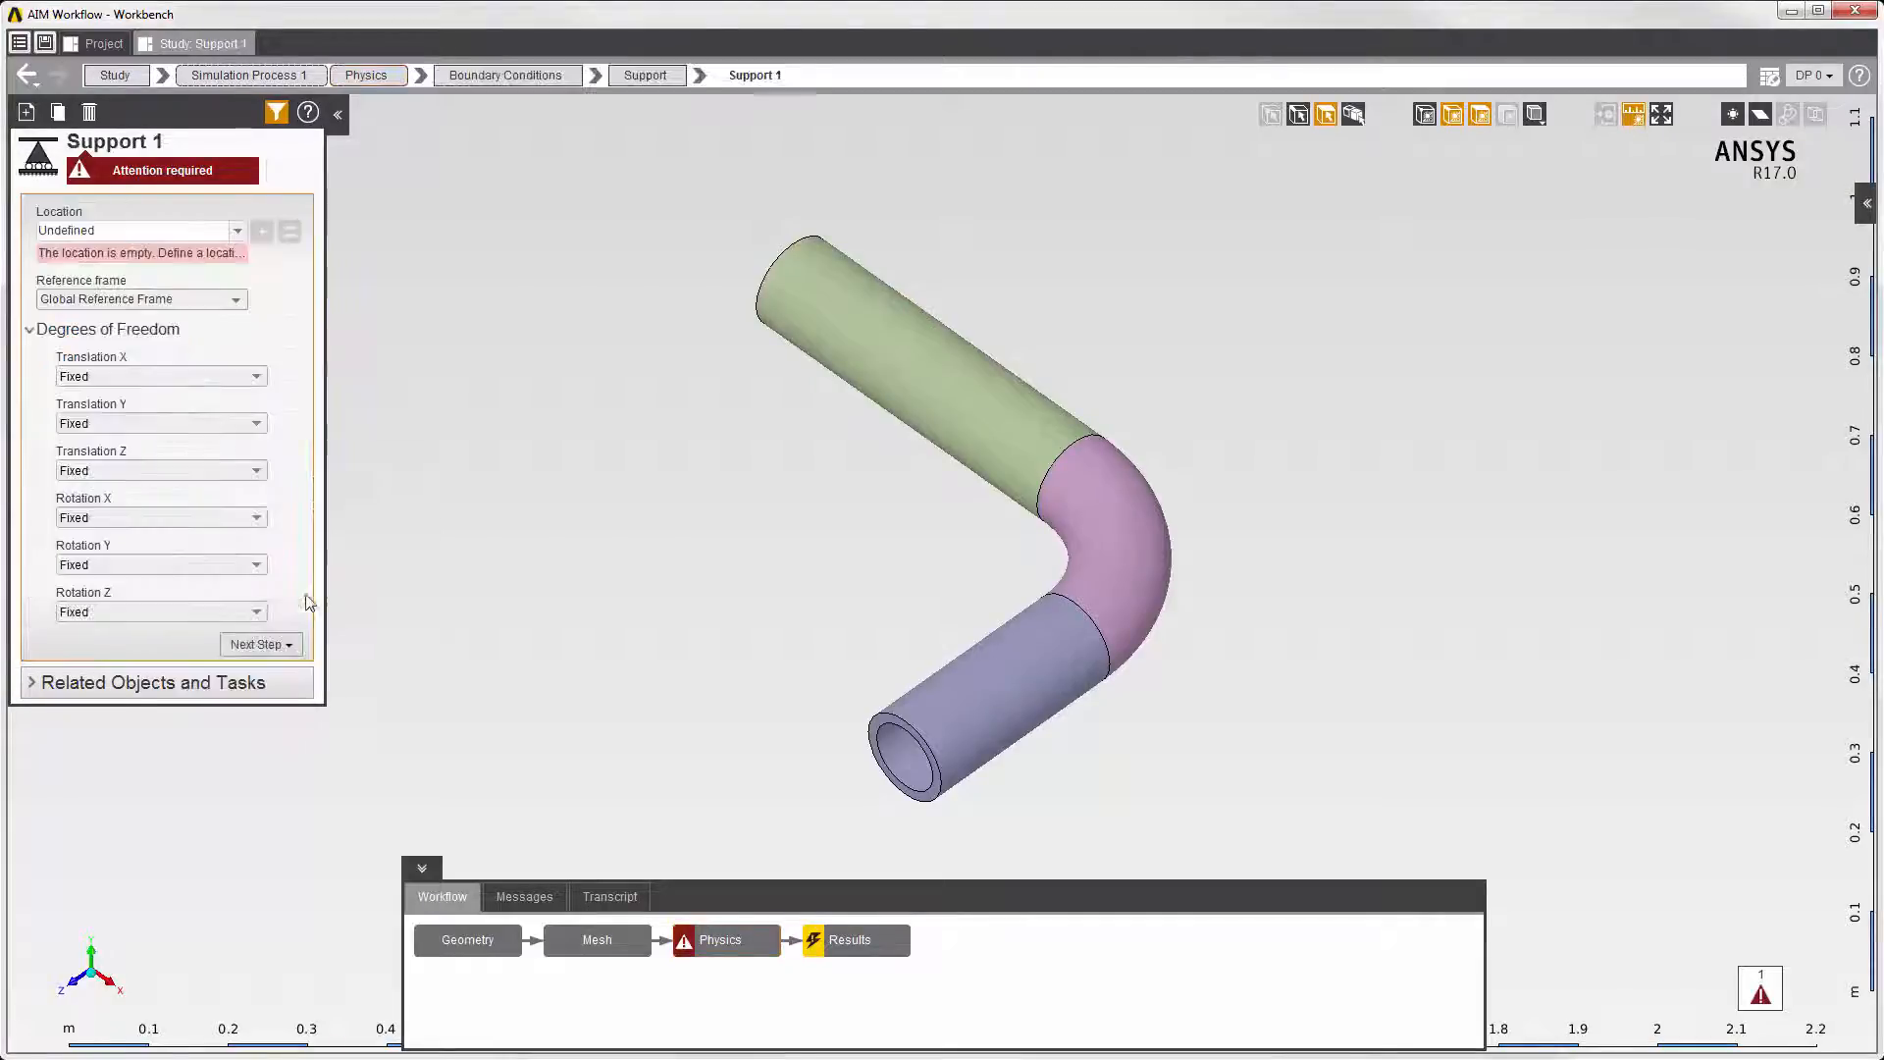
pyautogui.click(890, 717)
pyautogui.moveTo(806, 509); pyautogui.dragTo(753, 327, button='middle')
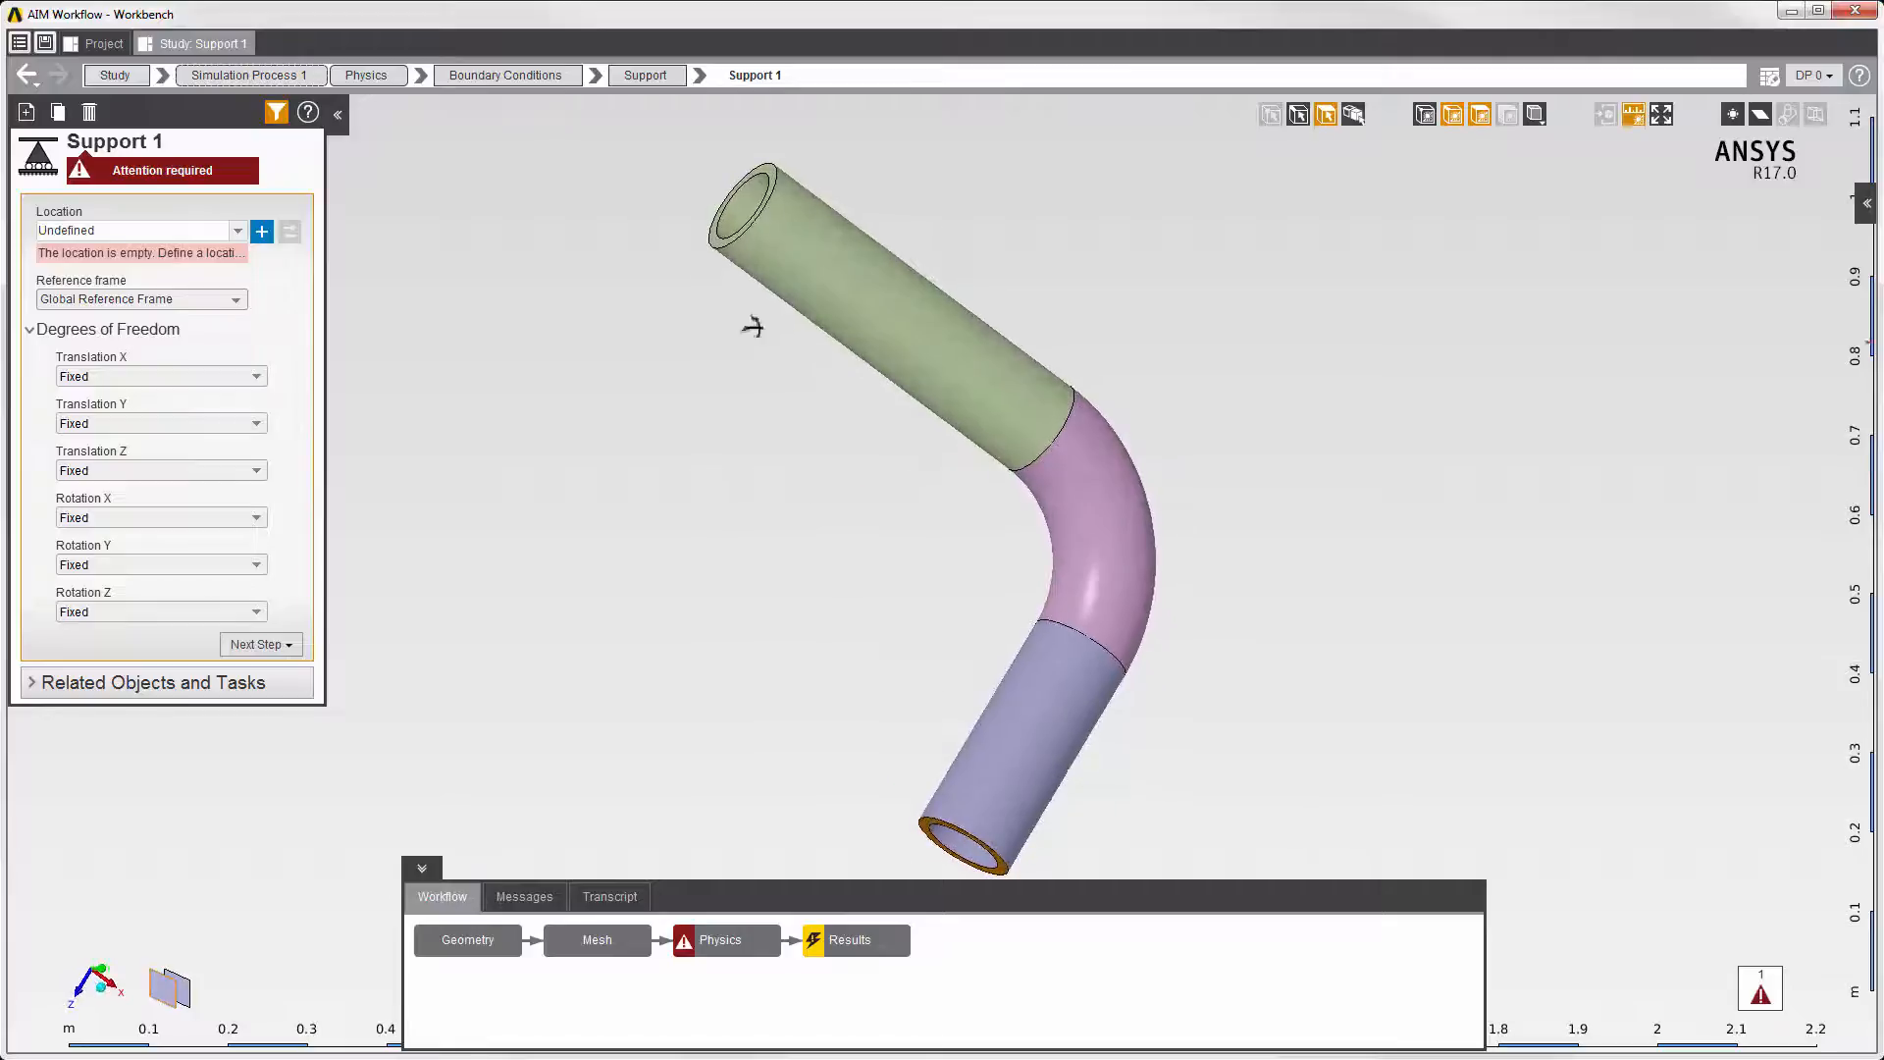
pyautogui.keyDown('ctrl'); pyautogui.click(719, 238); pyautogui.keyUp('ctrl')
pyautogui.click(262, 232)
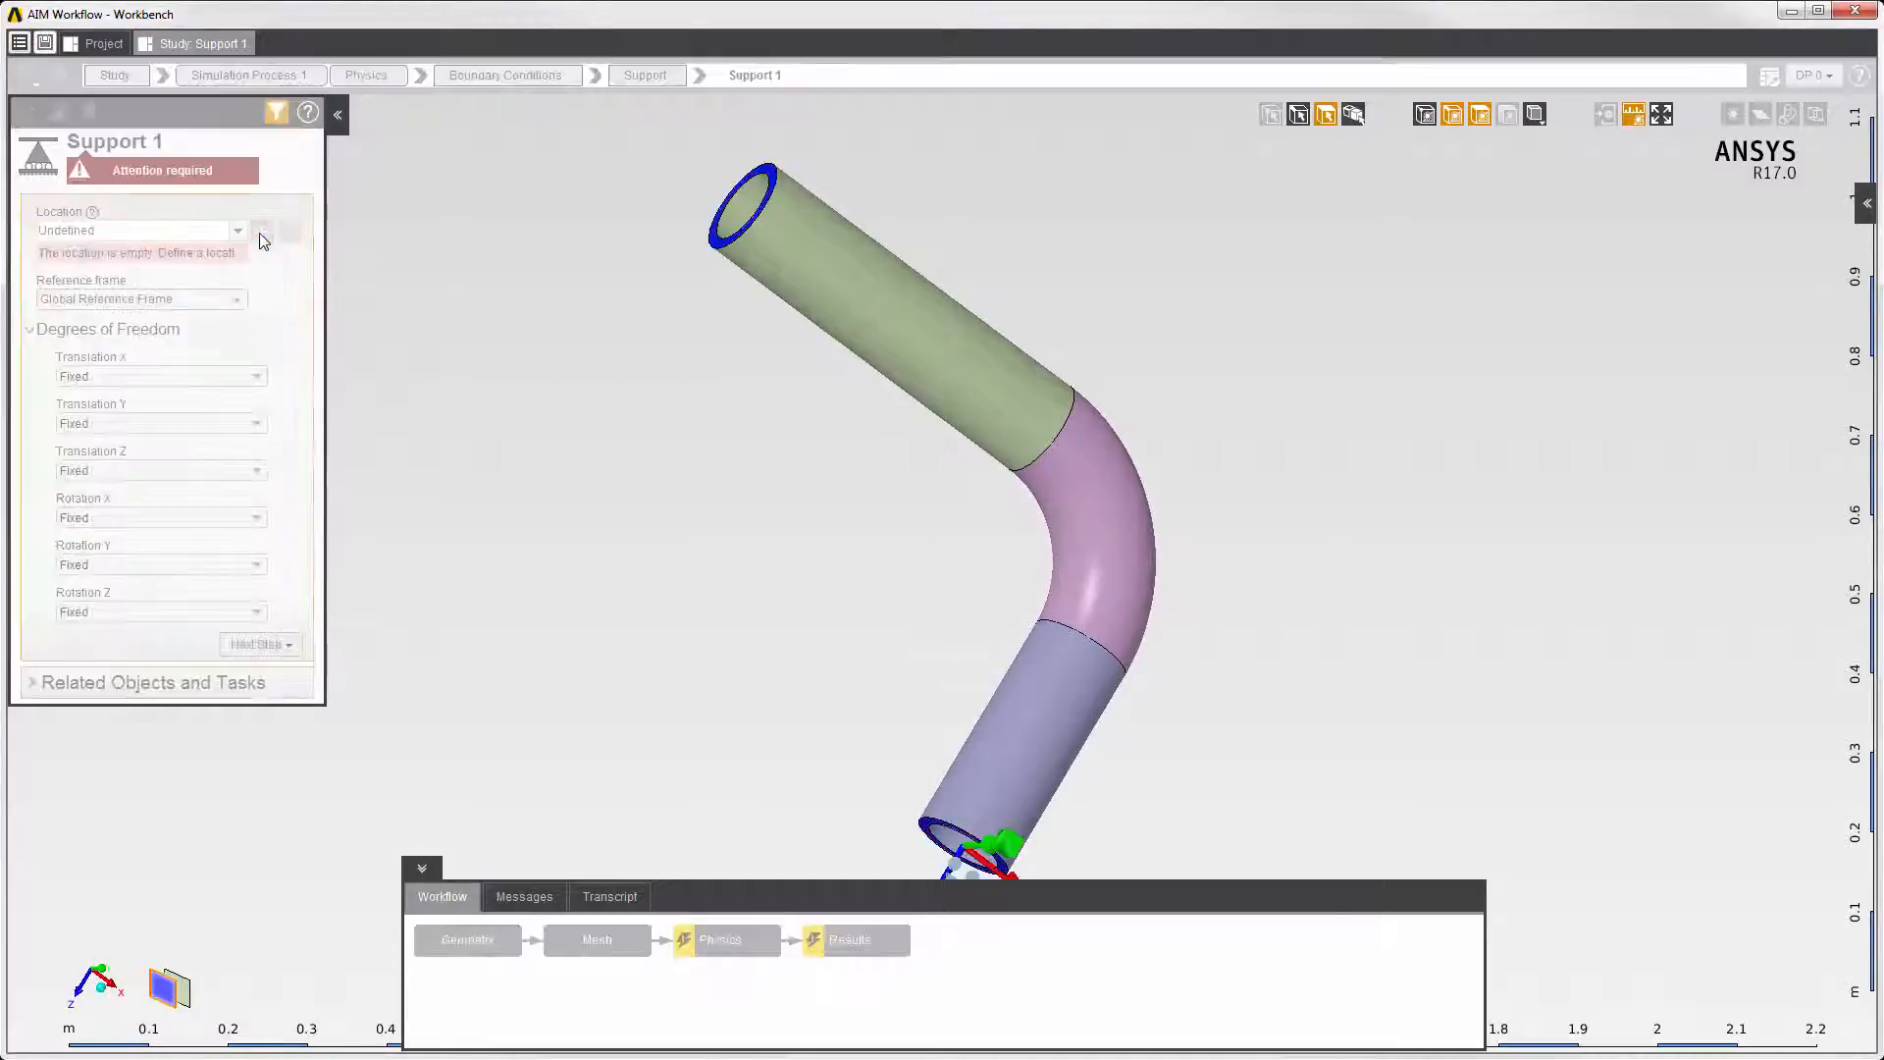
pyautogui.click(27, 71)
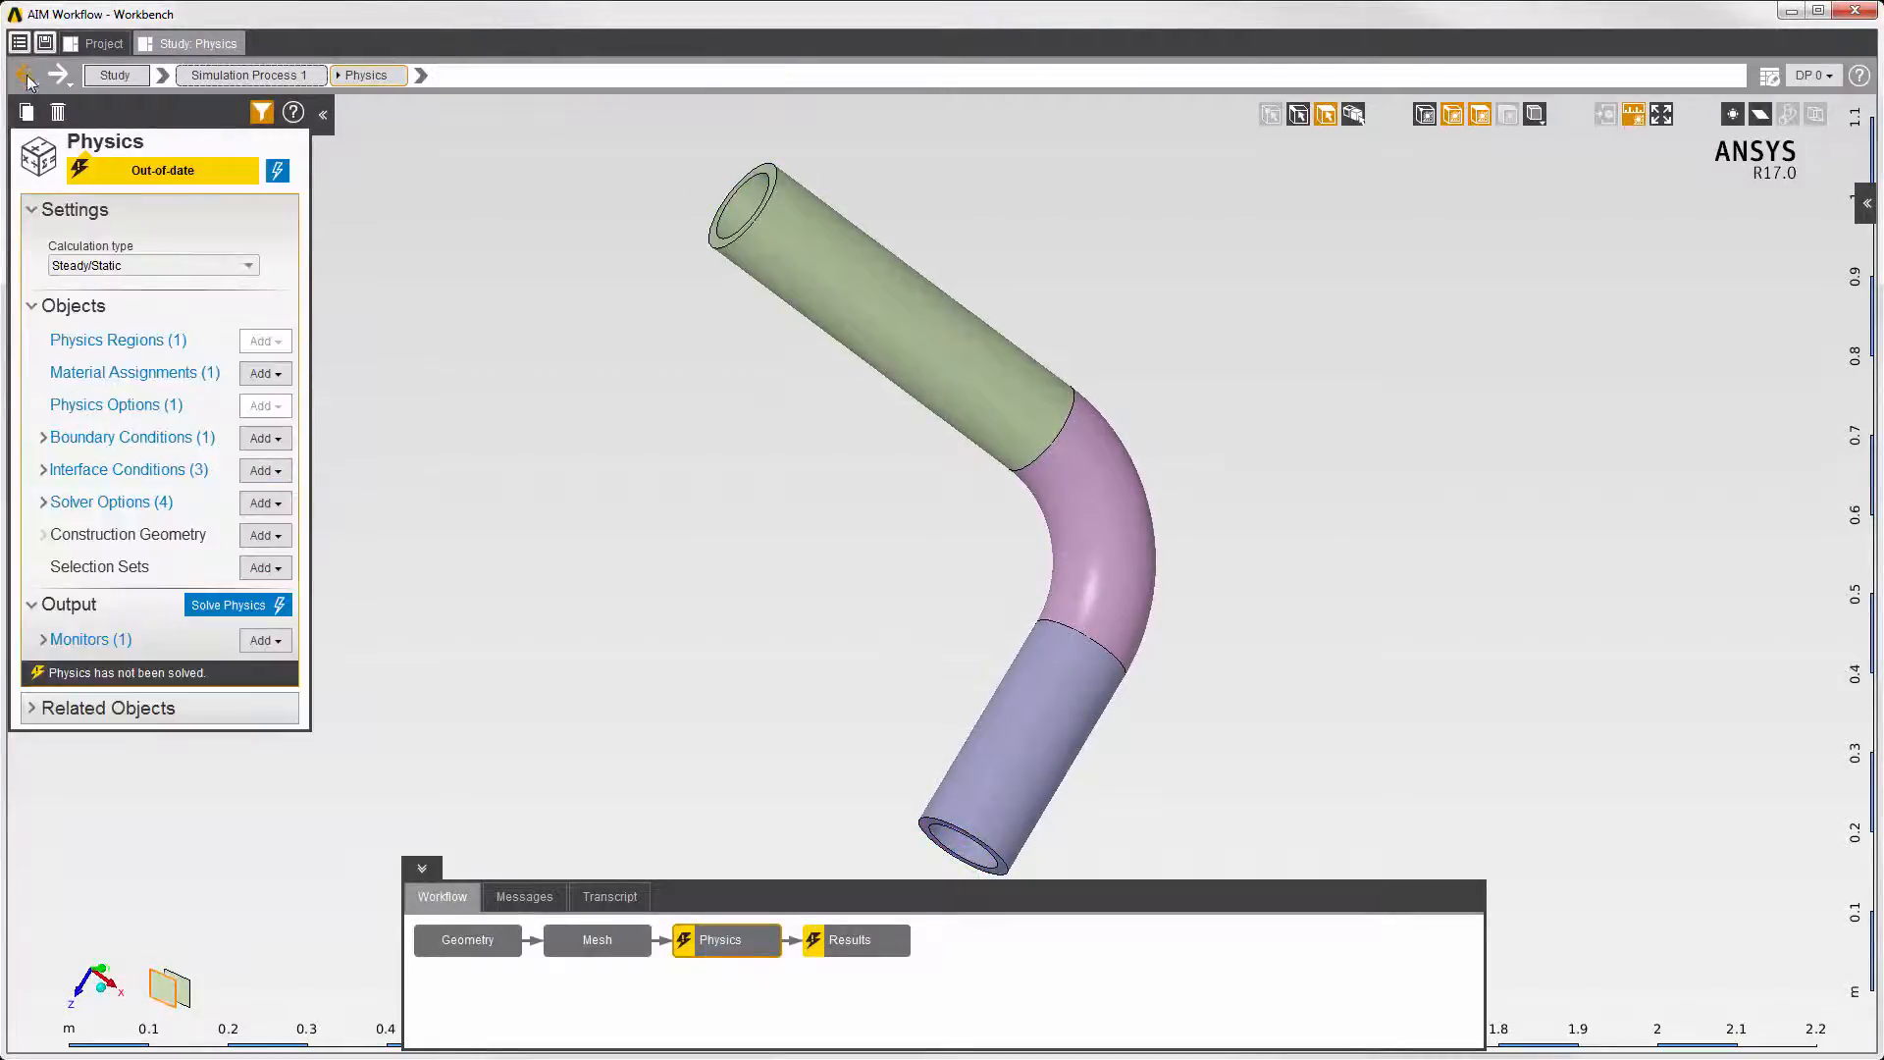
pyautogui.rightClick(450, 455)
pyautogui.moveTo(629, 477)
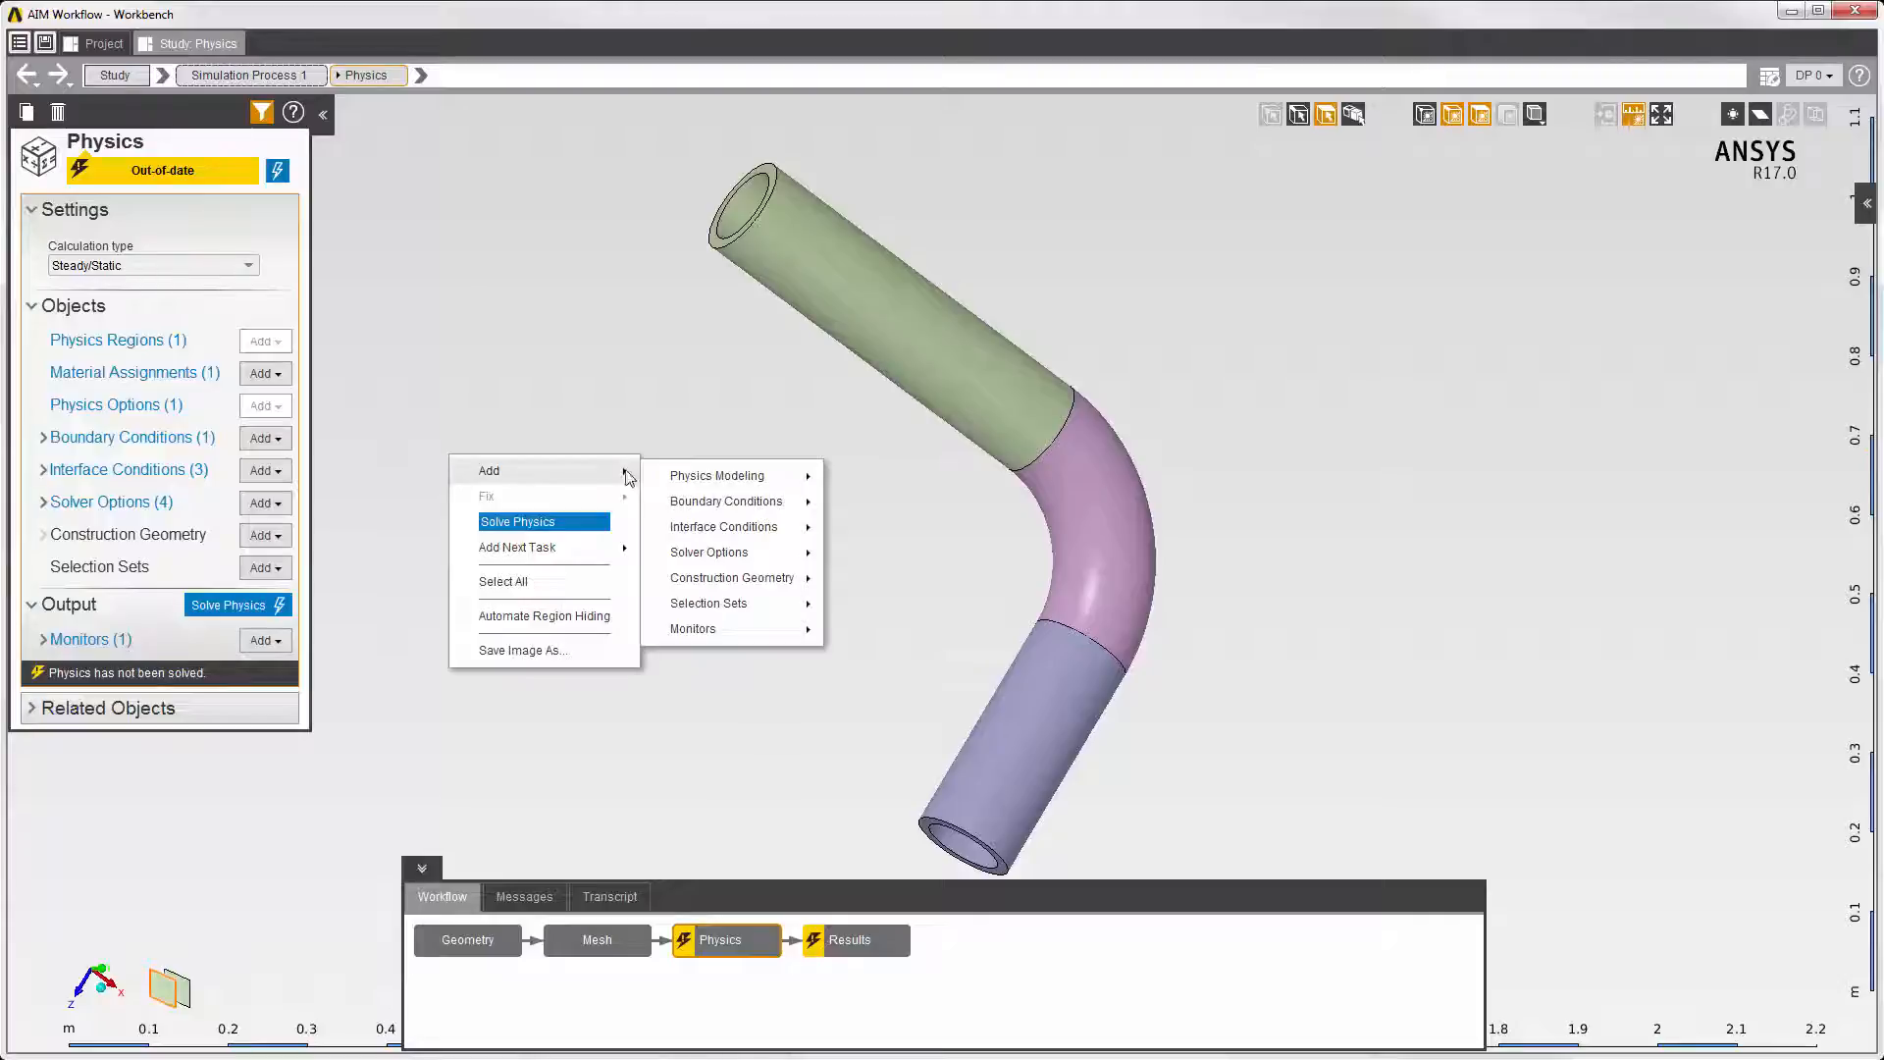
pyautogui.moveTo(746, 501)
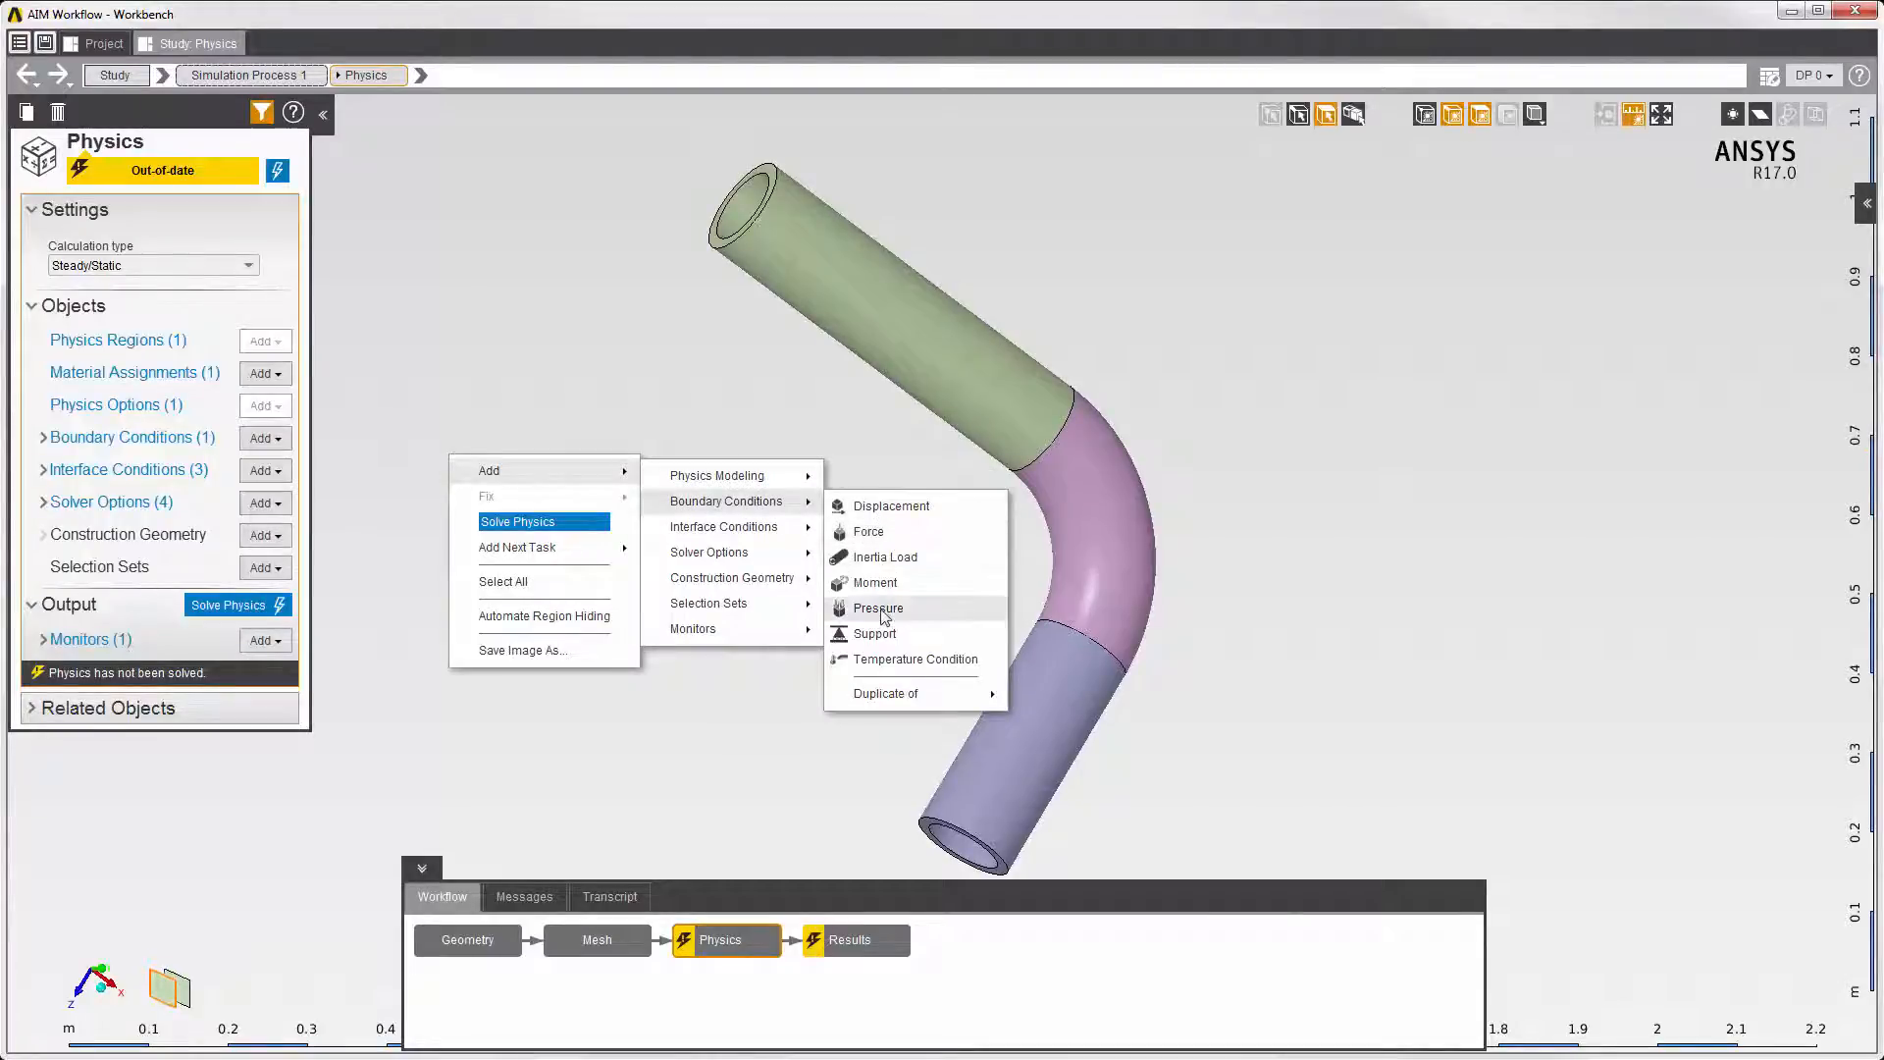
pyautogui.click(1282, 330)
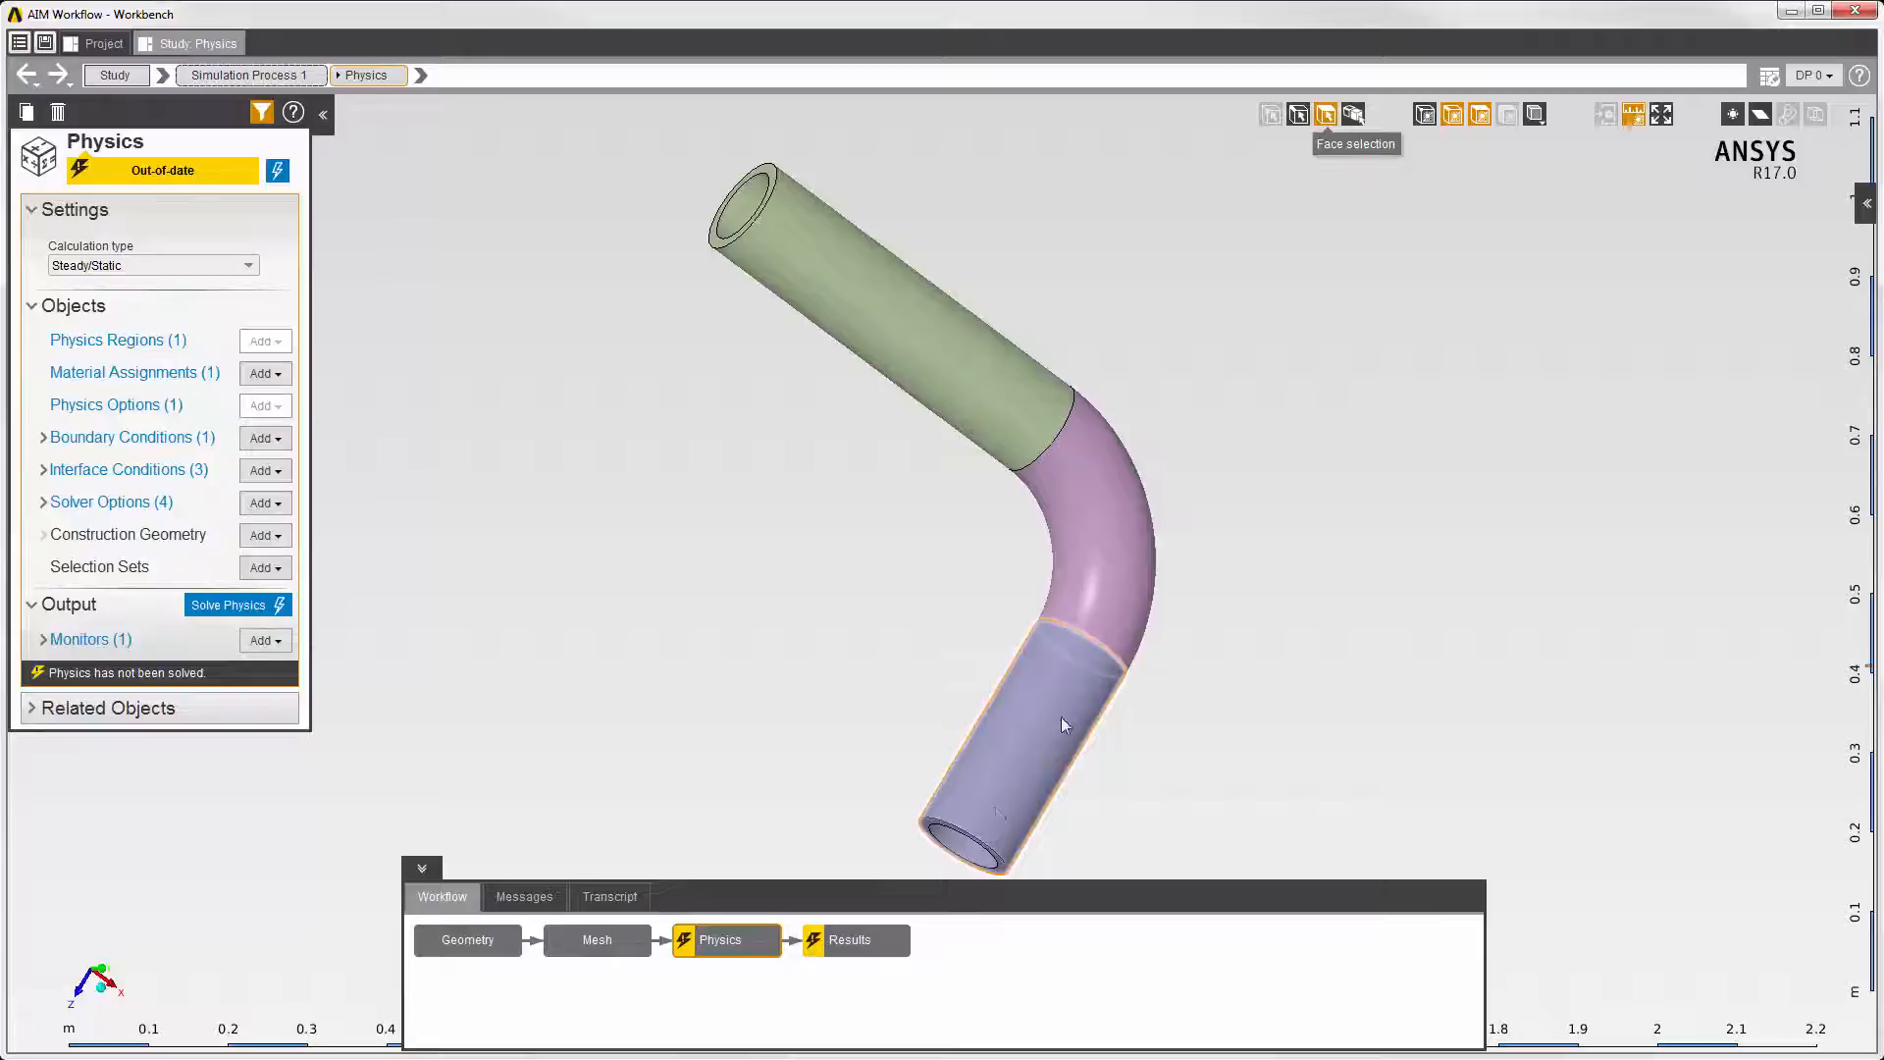
# Add a pressure boundary condition on the inner faces of the two straight pipe sections
pyautogui.click(942, 777)
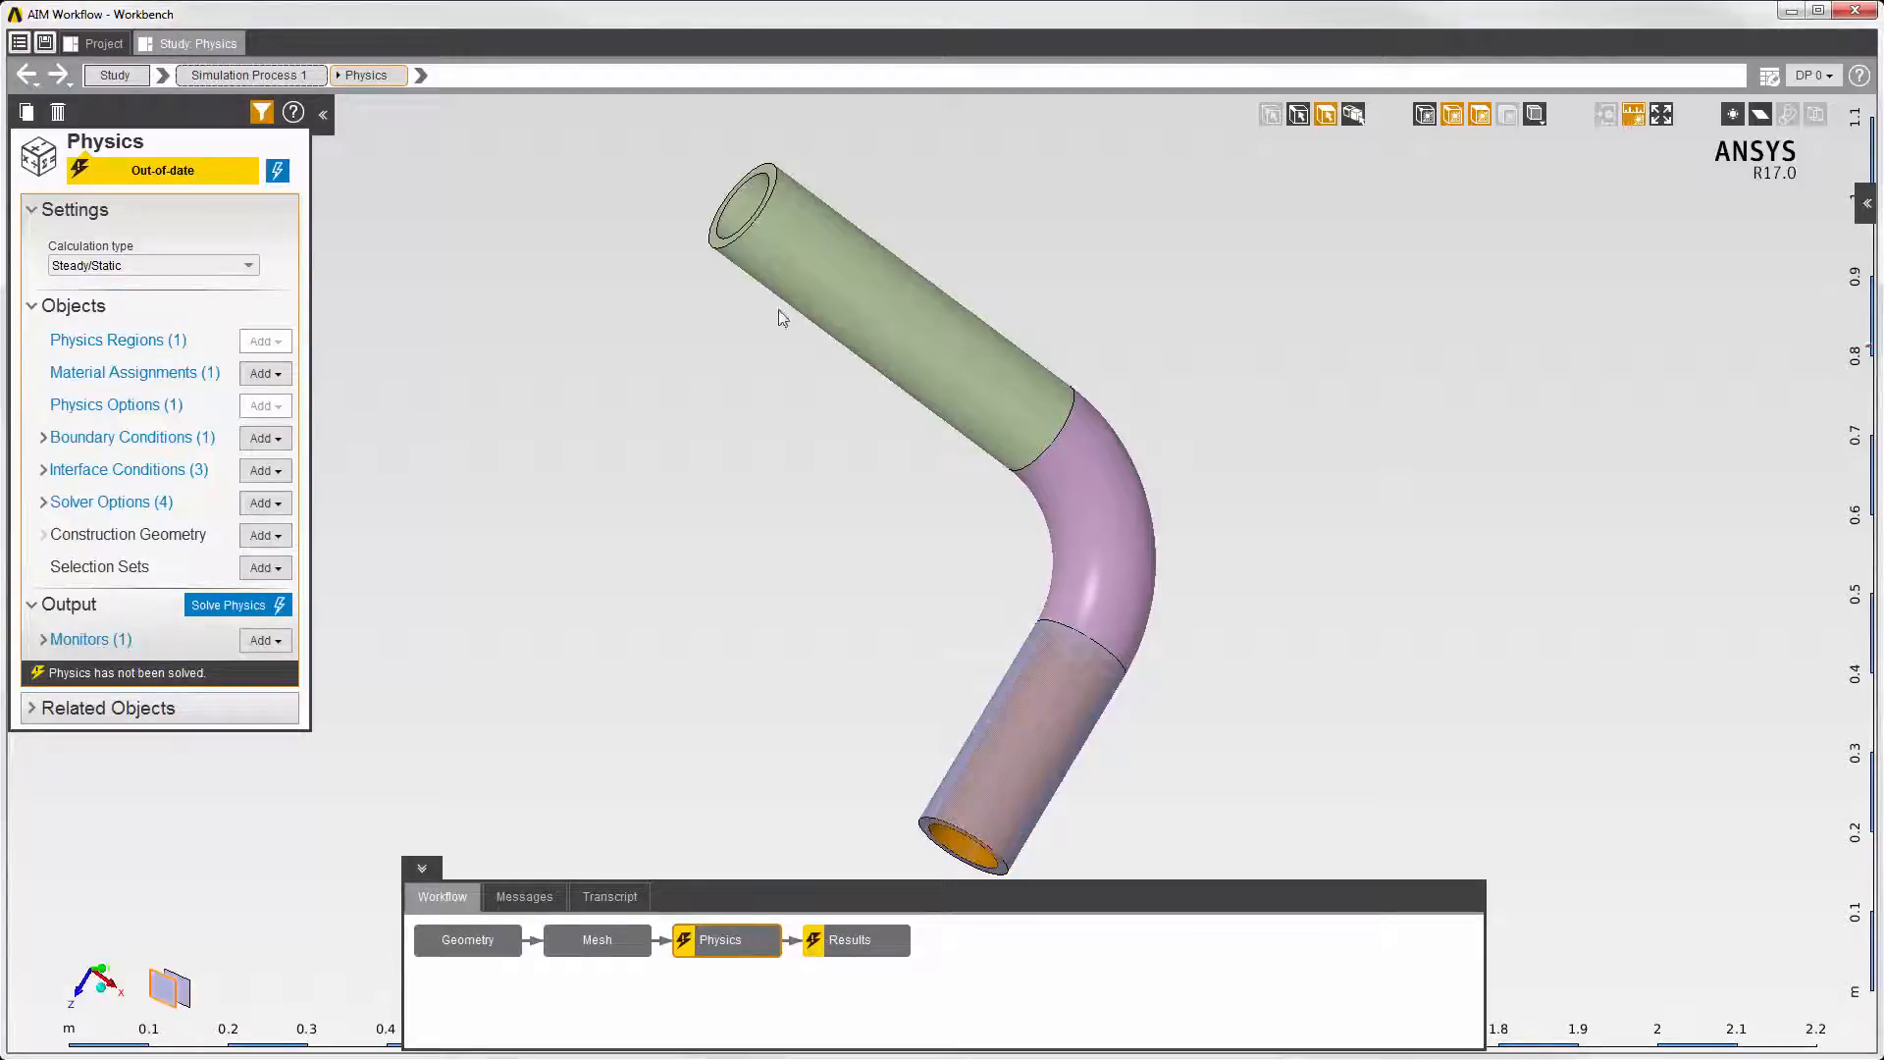
pyautogui.keyDown('ctrl'); pyautogui.click(733, 203); pyautogui.keyUp('ctrl')
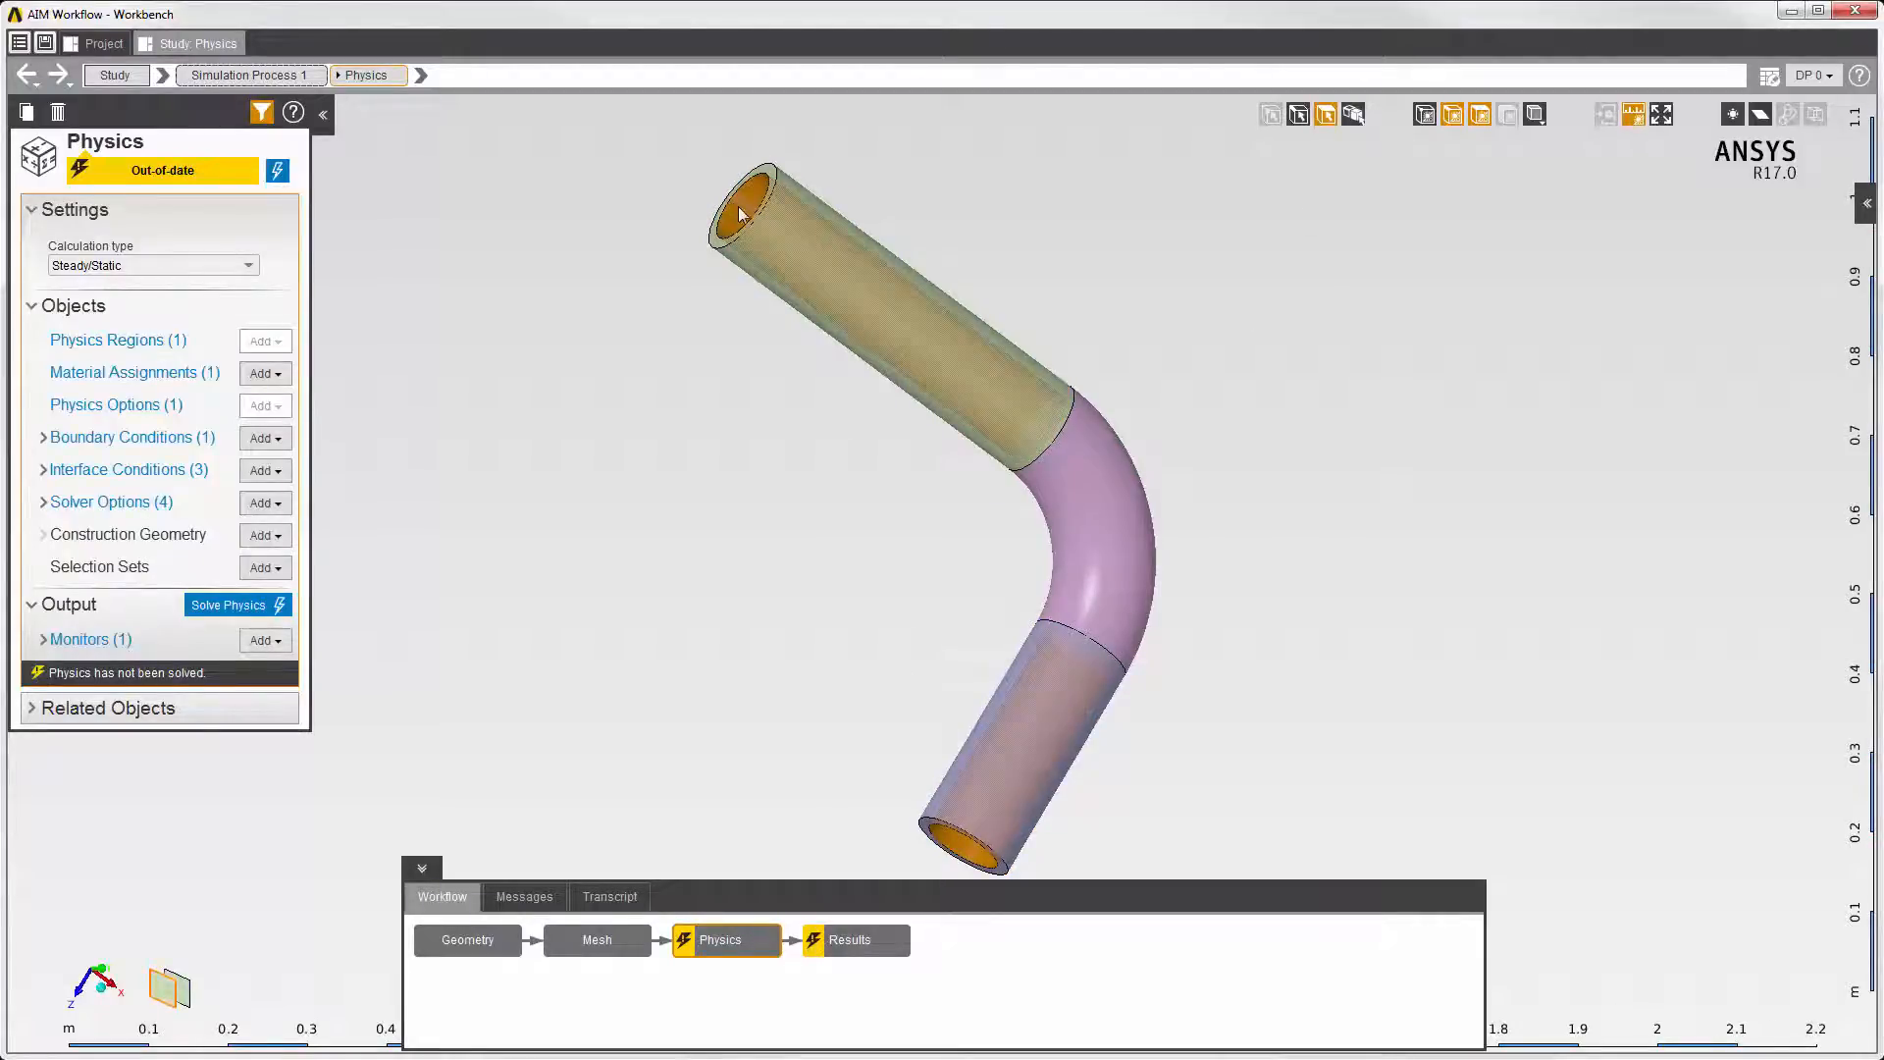
pyautogui.rightClick(889, 196)
pyautogui.moveTo(929, 213)
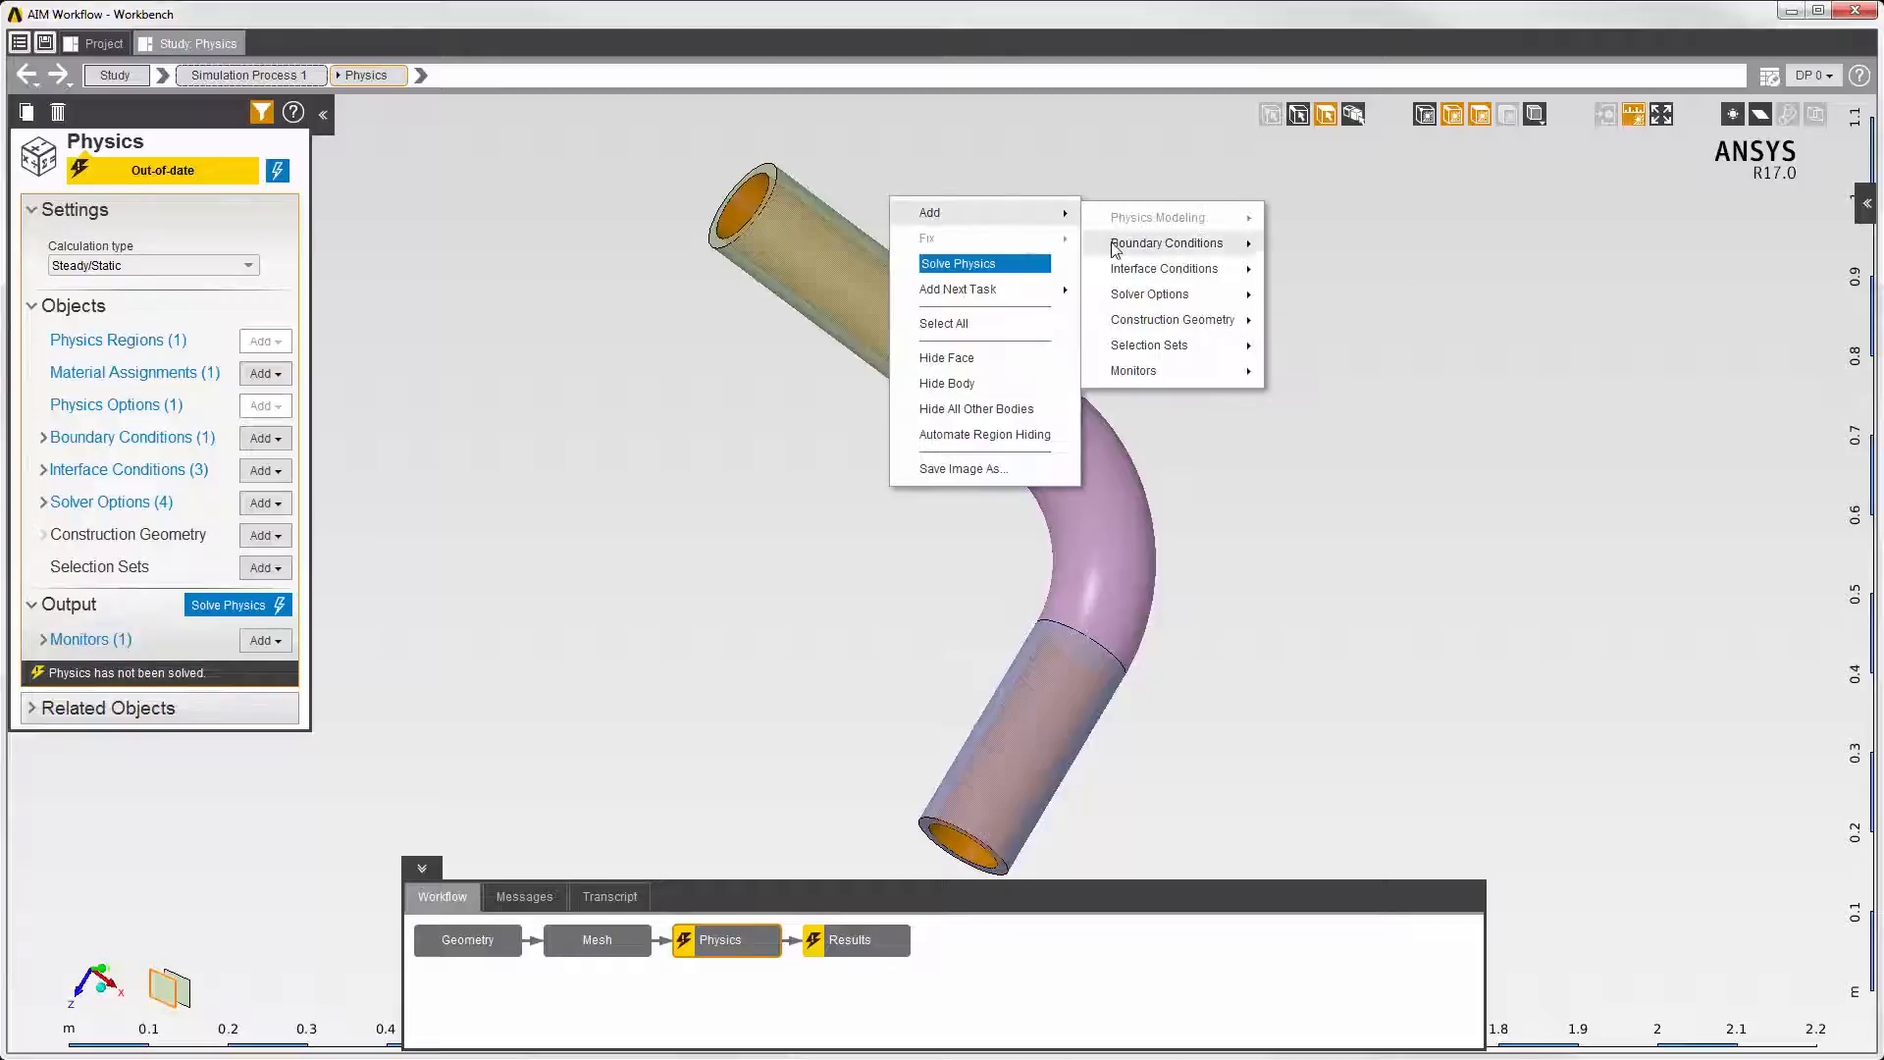
pyautogui.moveTo(1249, 245)
pyautogui.click(1297, 324)
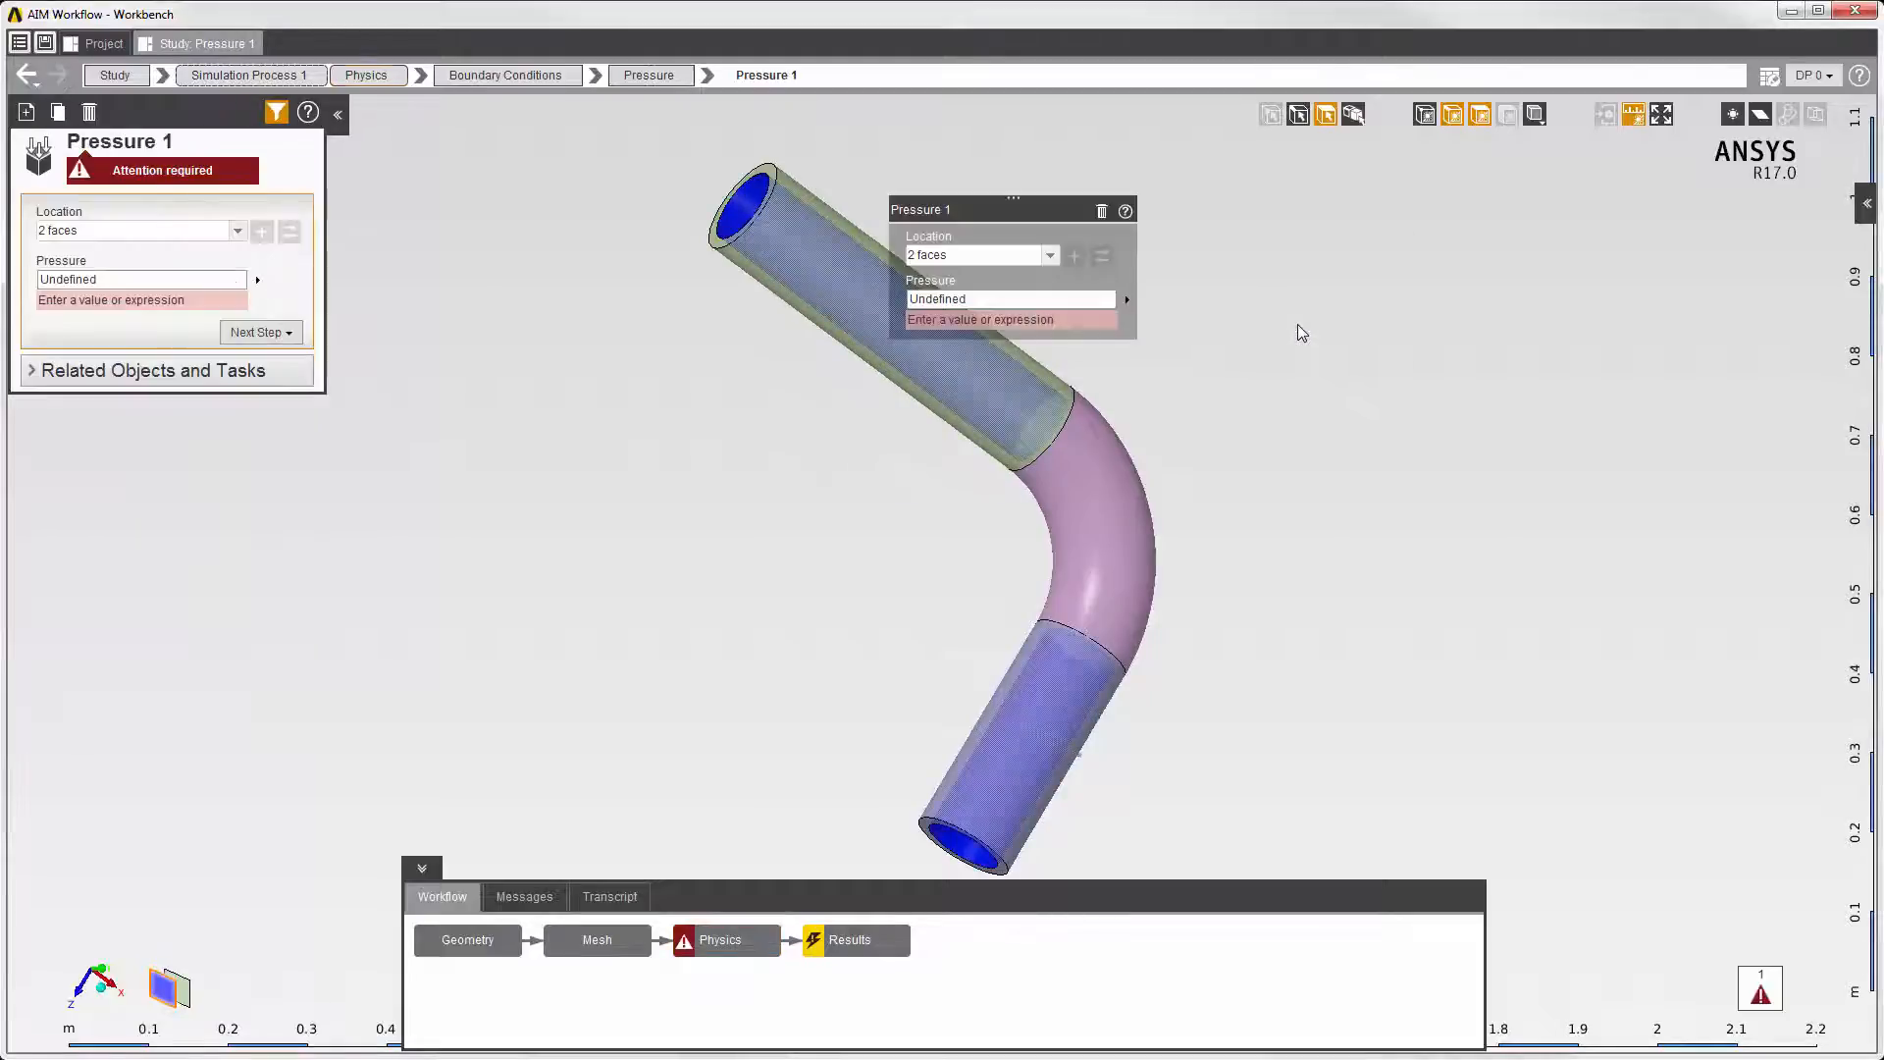
# Add the inner face of the elbow section to the location of the pressure boundary condition
pyautogui.moveTo(1026, 197); pyautogui.dragTo(1265, 197)
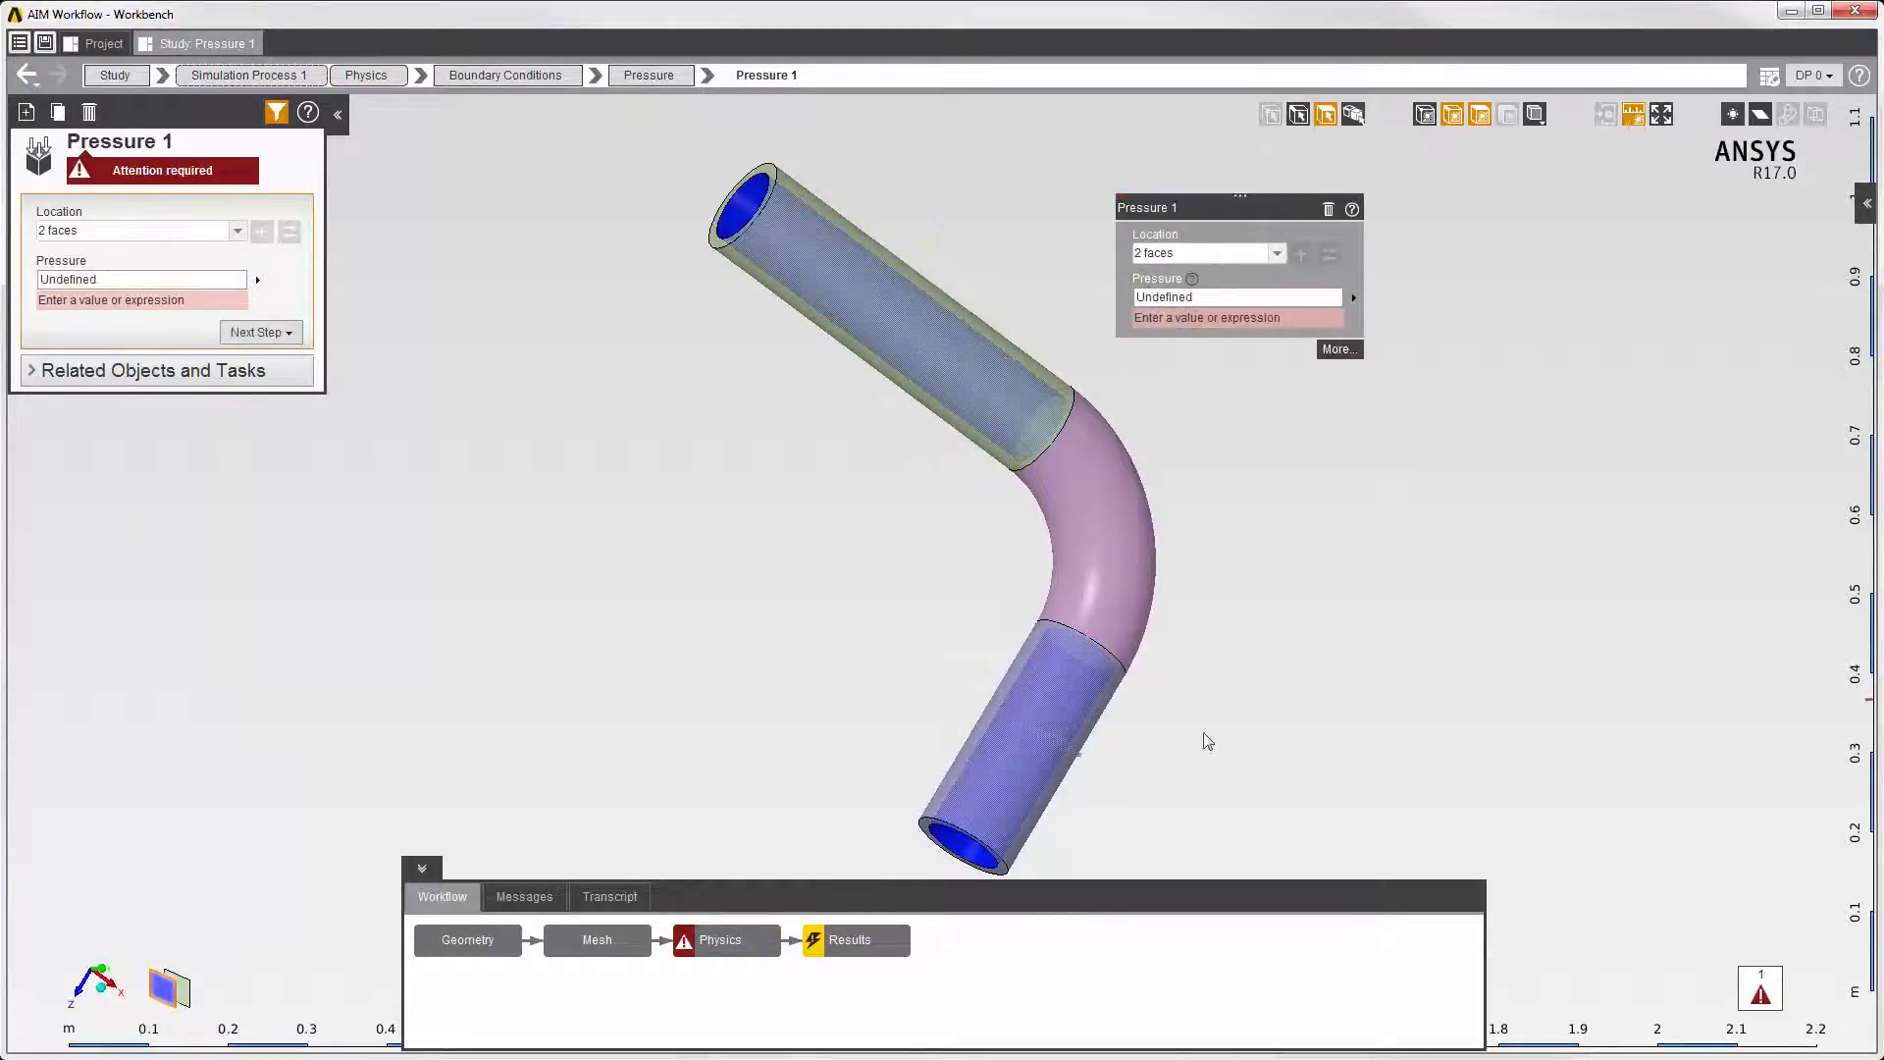
pyautogui.moveTo(1207, 740); pyautogui.dragTo(1312, 429, button='middle')
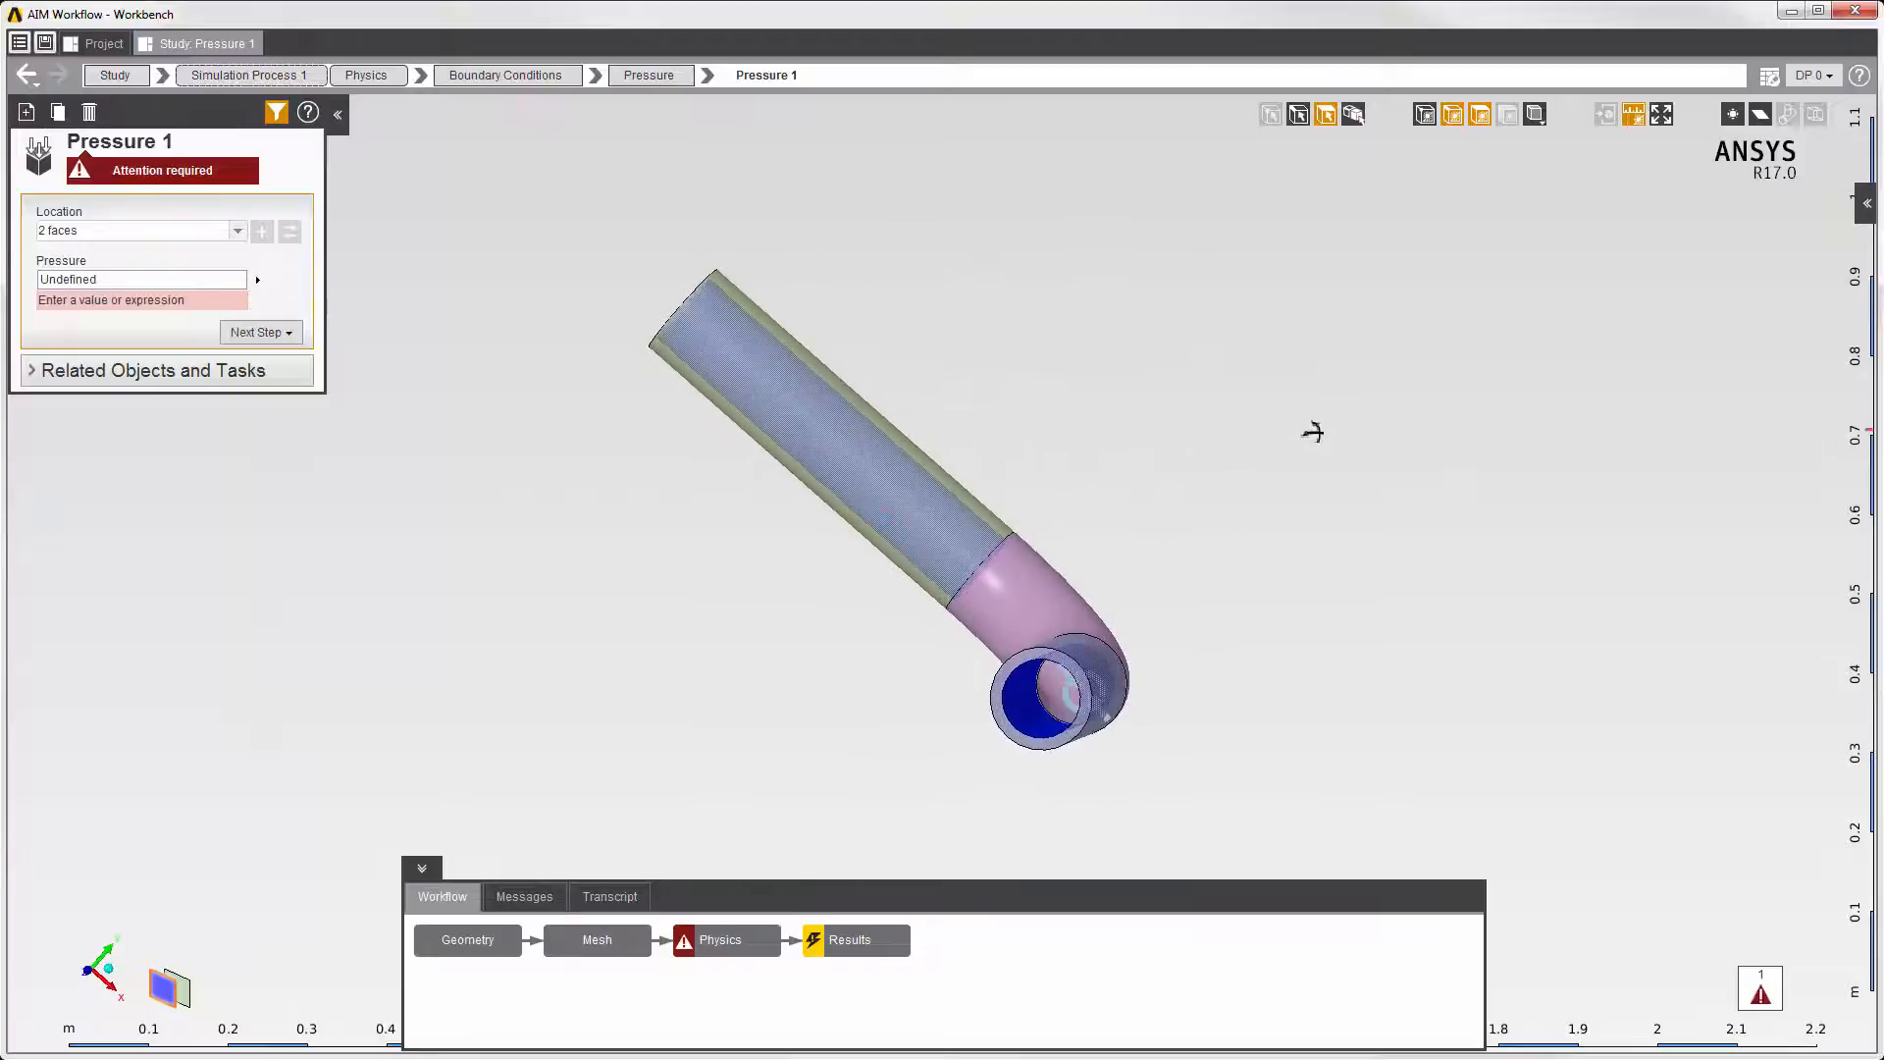
pyautogui.click(1048, 675)
pyautogui.rightClick(1144, 438)
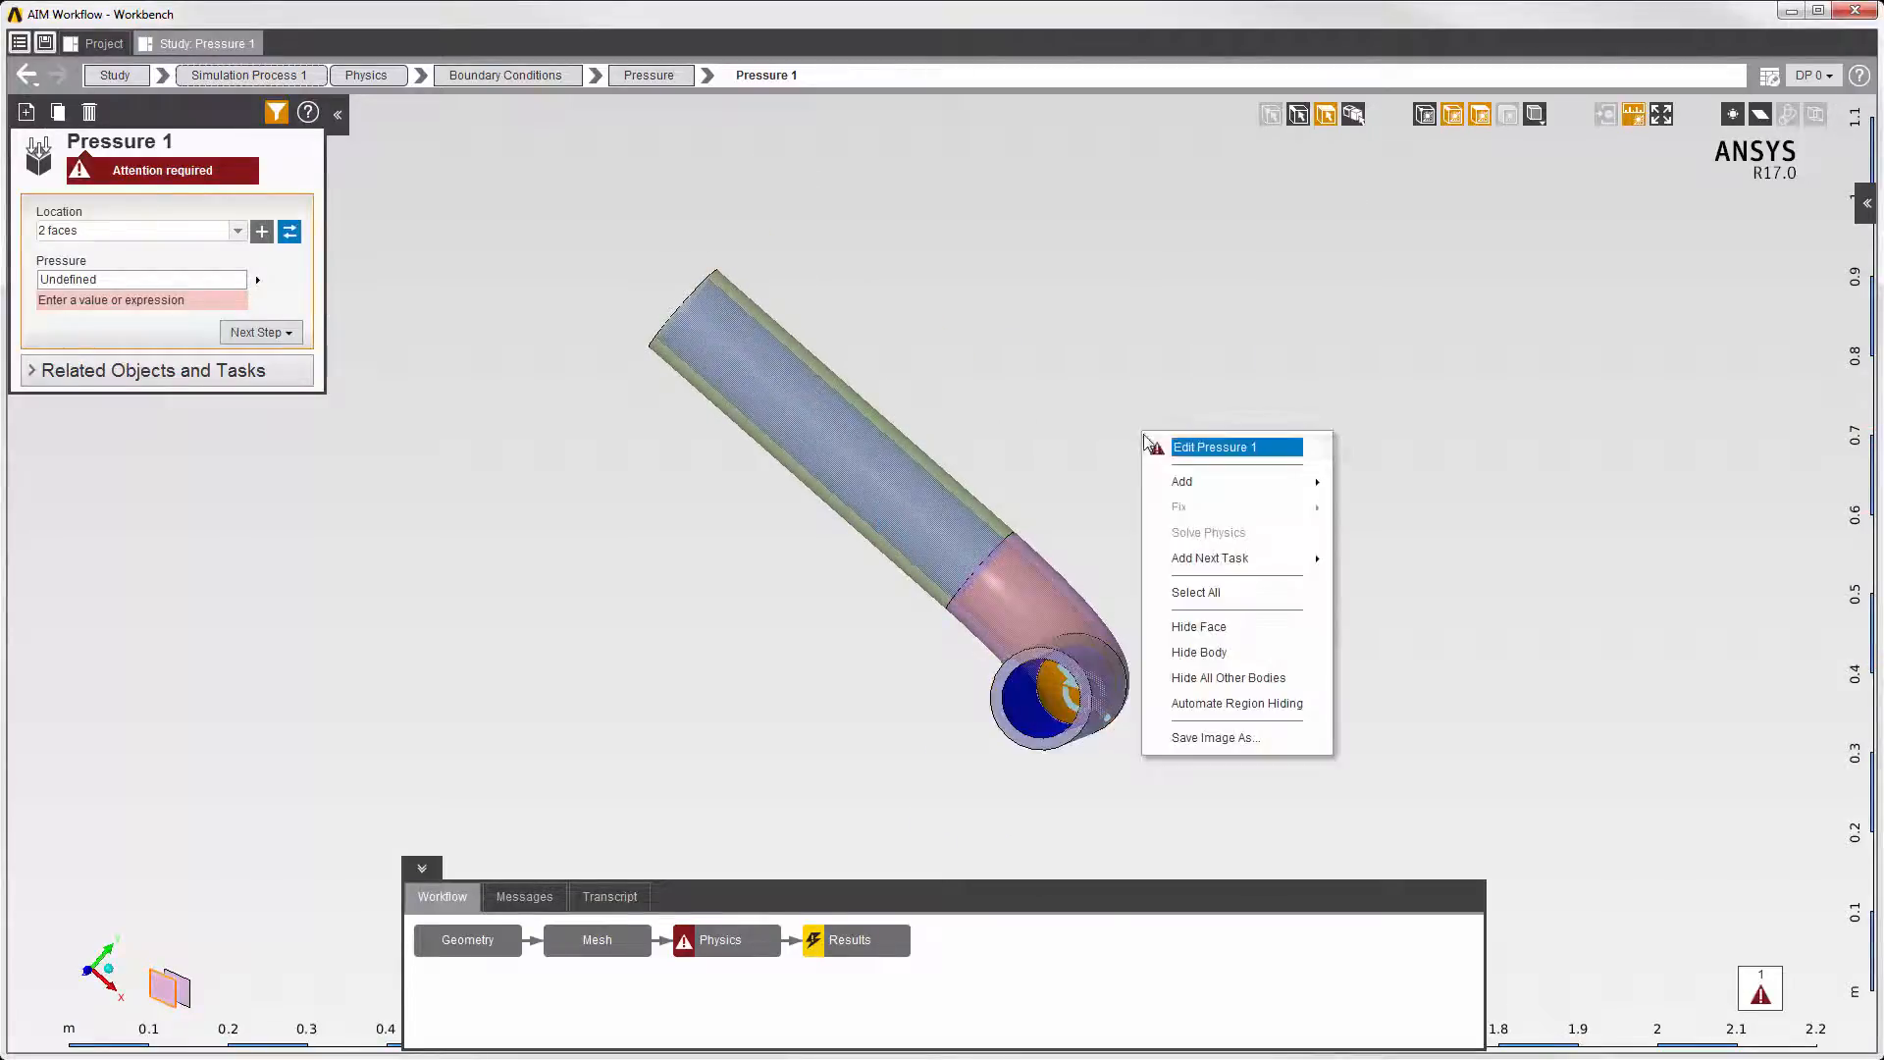
pyautogui.click(1213, 456)
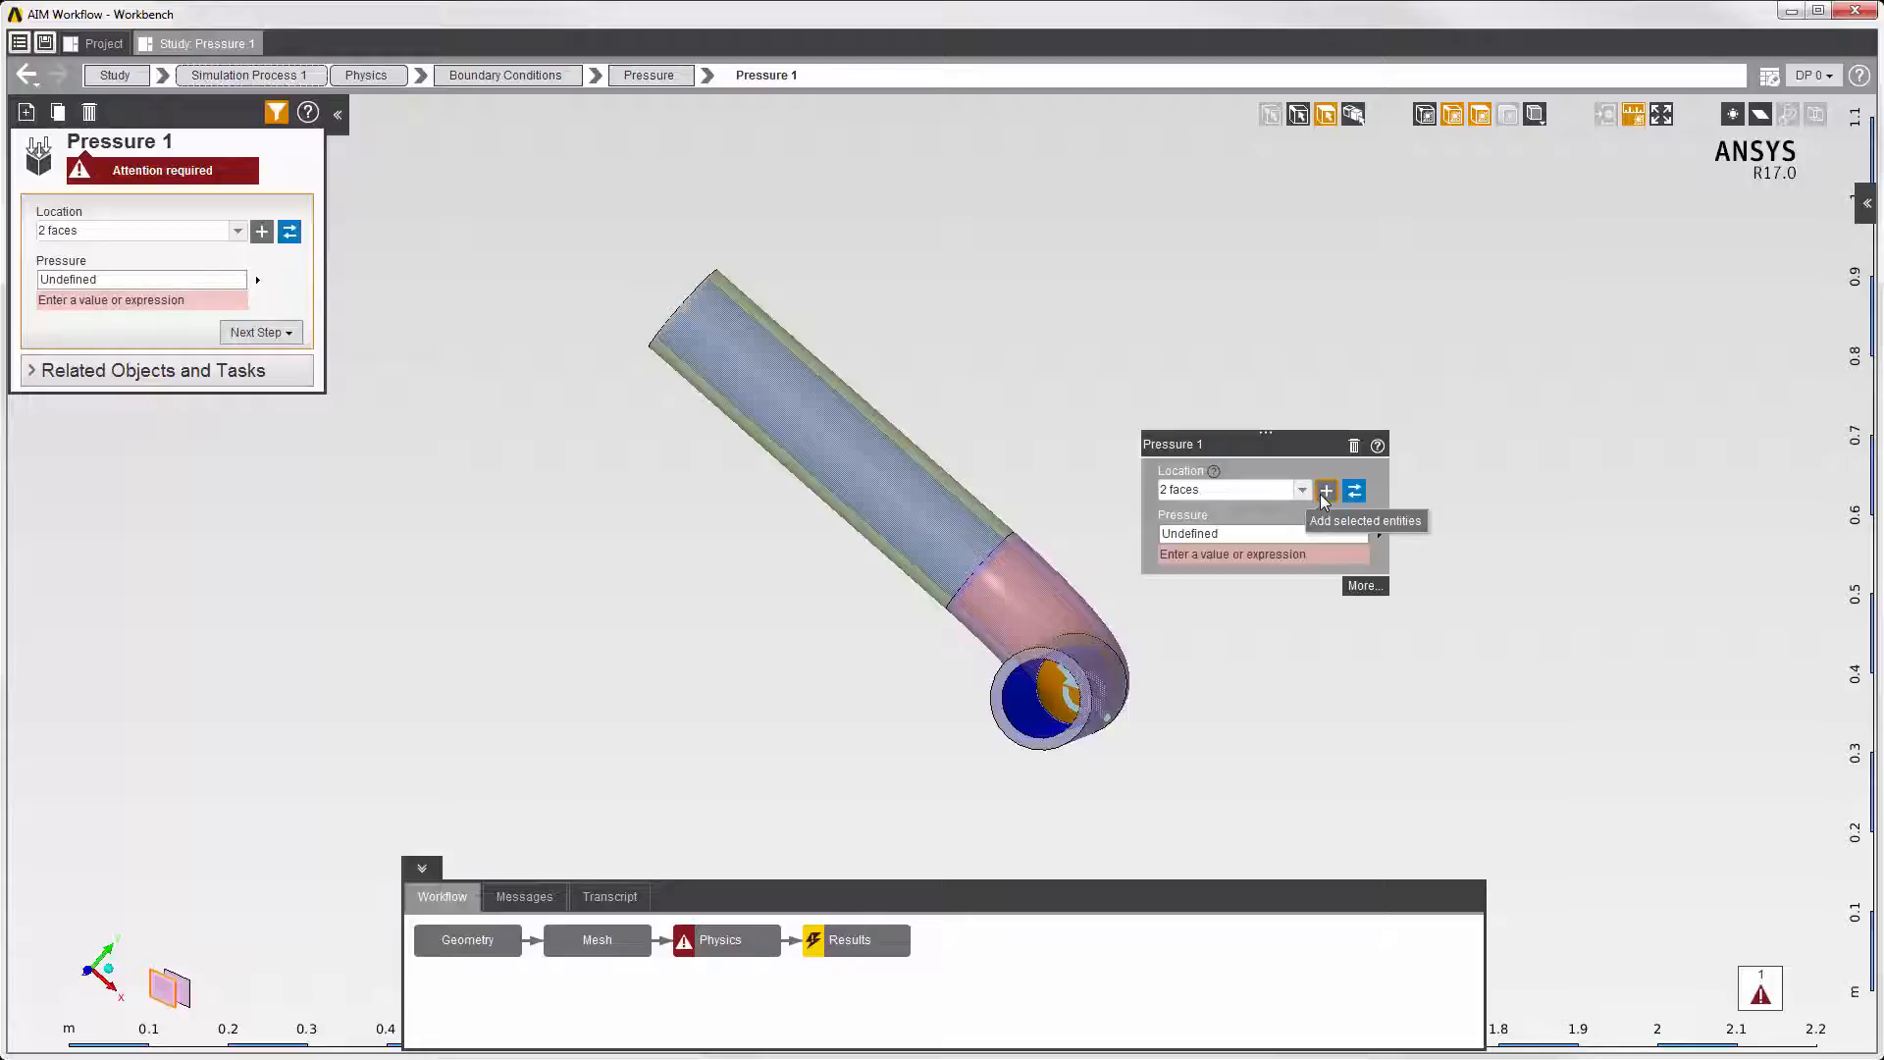
pyautogui.click(1323, 493)
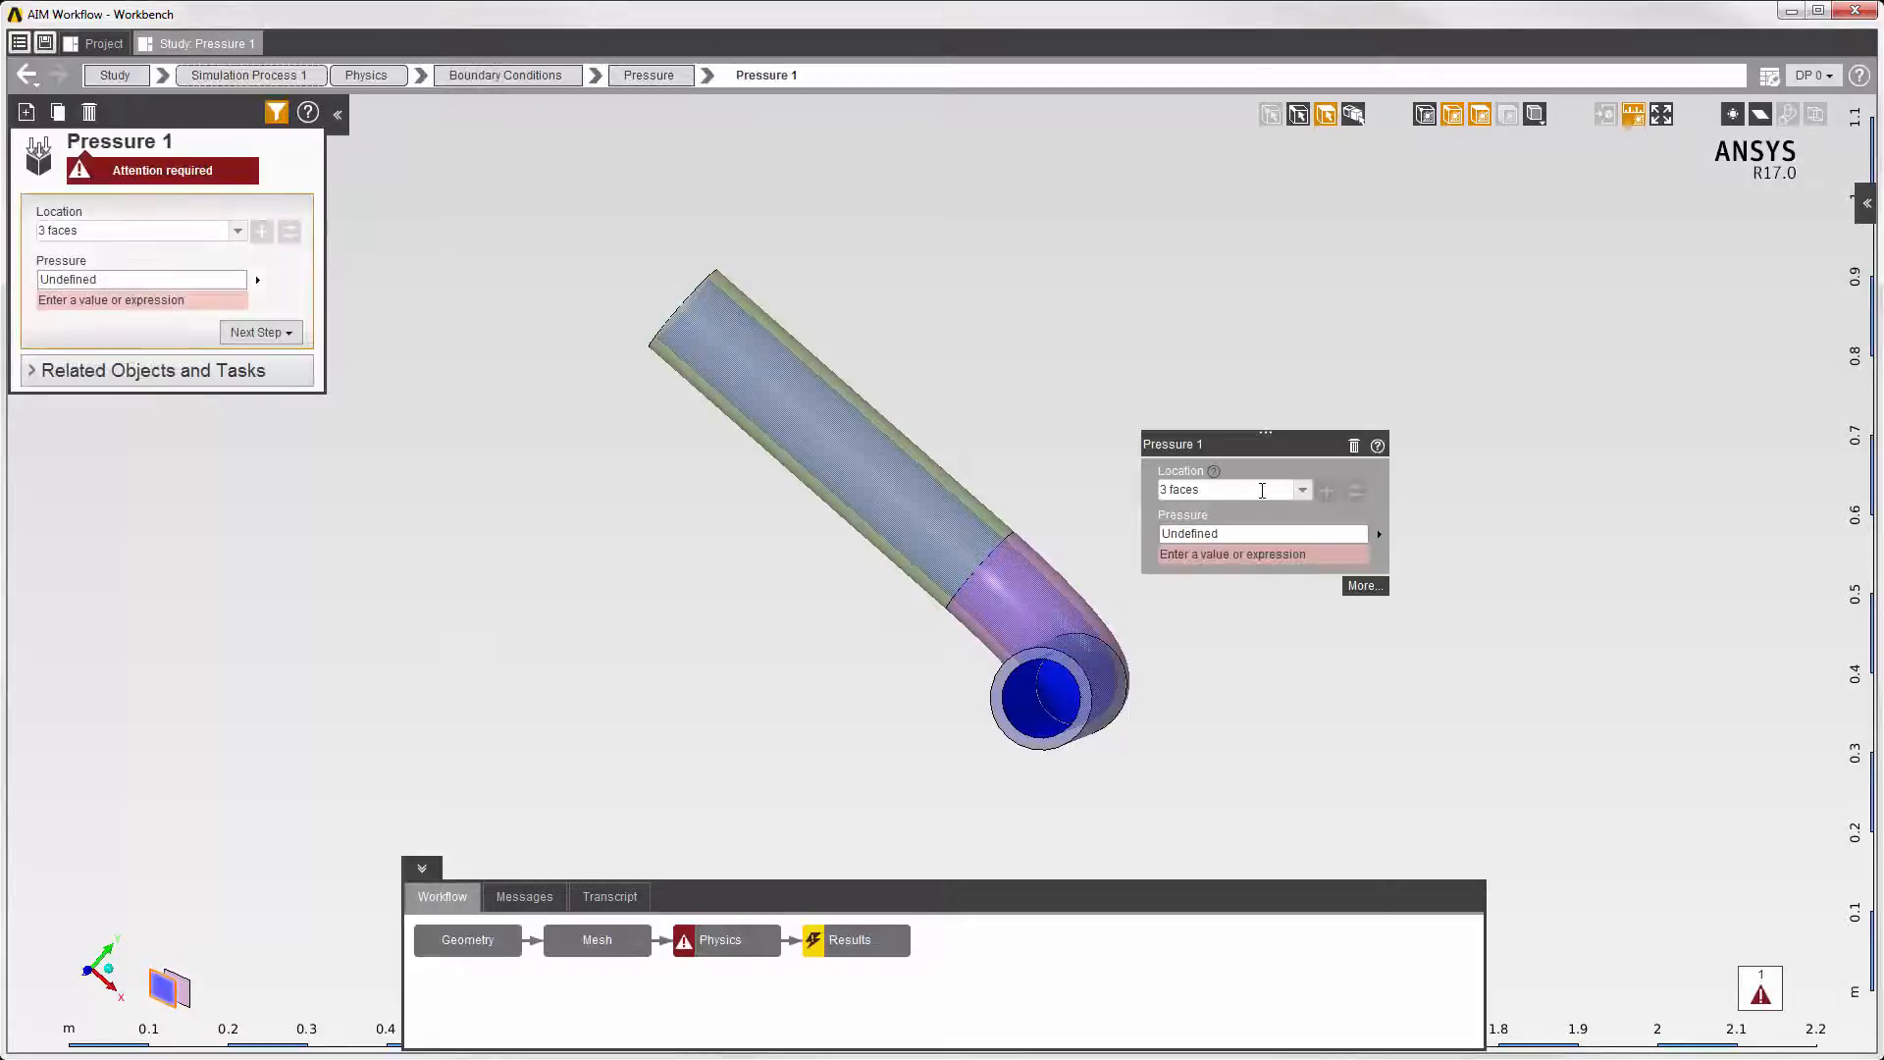
# Set the pressure on the pipe's inner faces to 265 Pa and return to the Physics task
pyautogui.click(1245, 533)
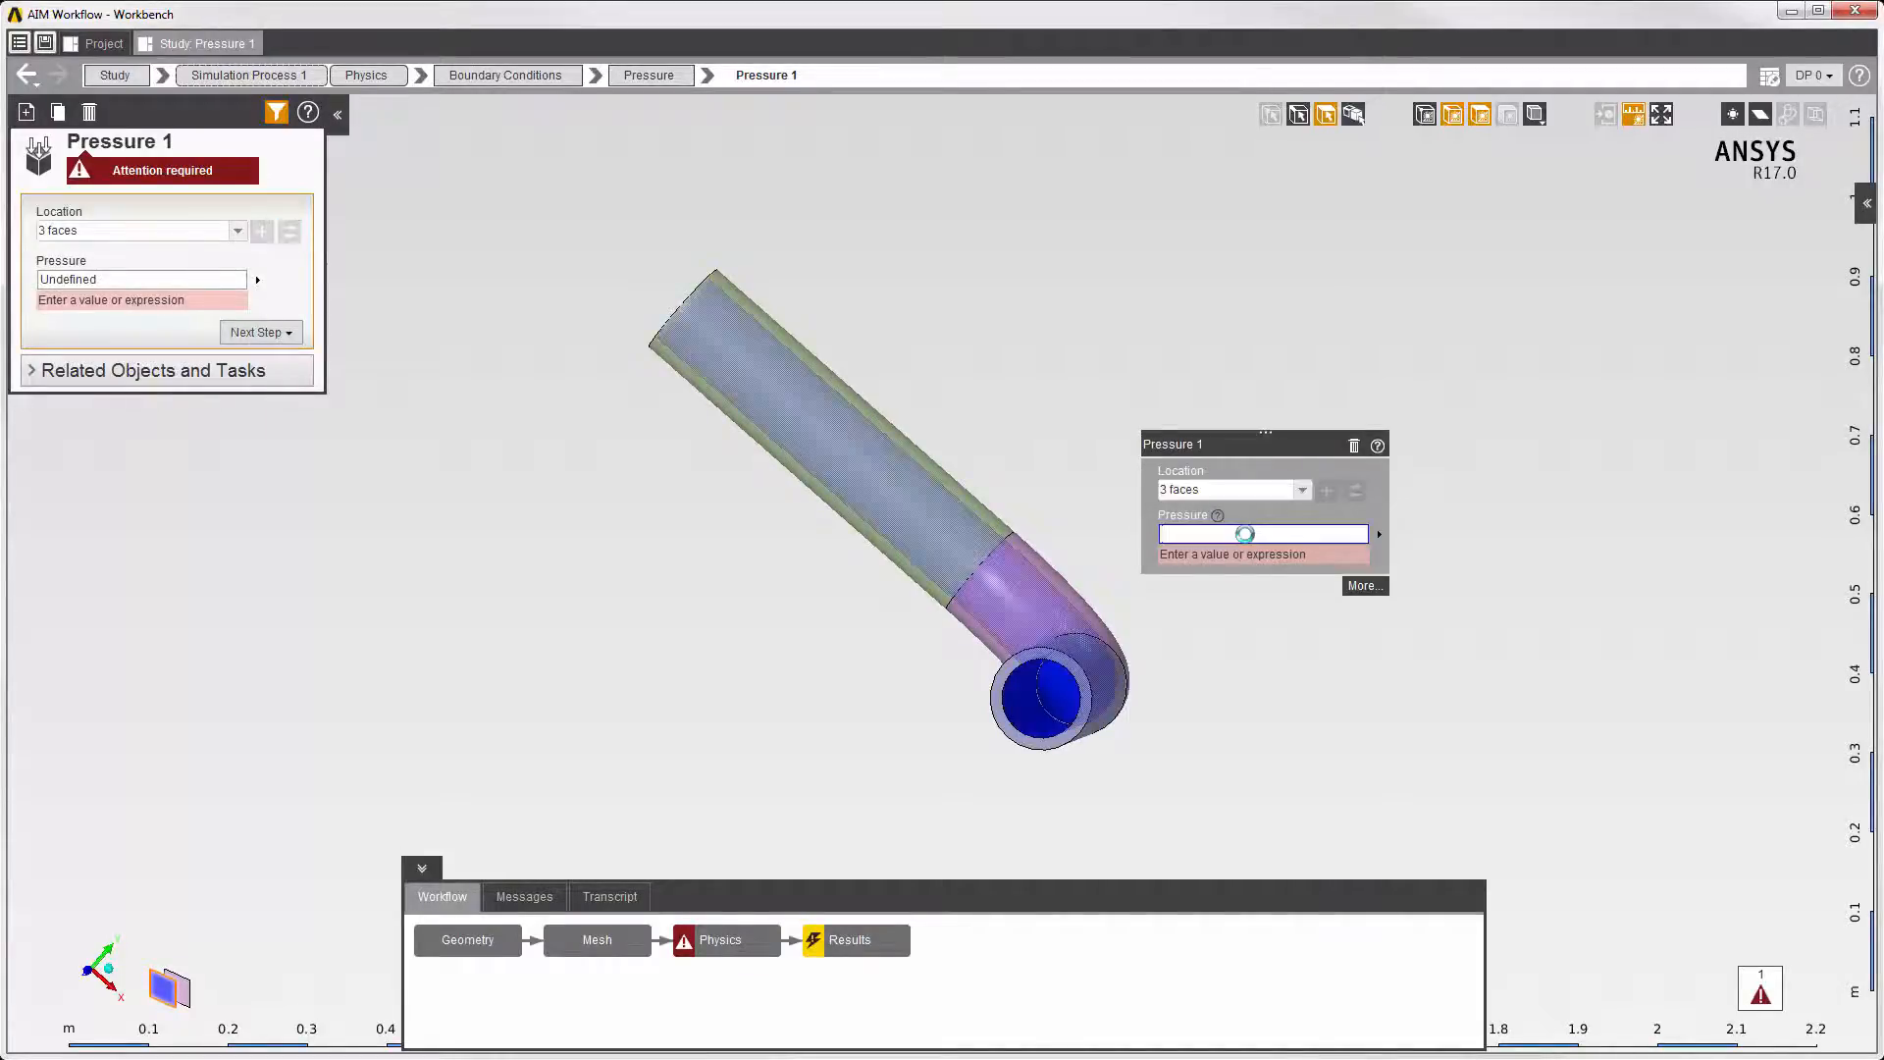
pyautogui.write('265')
pyautogui.press('Return')
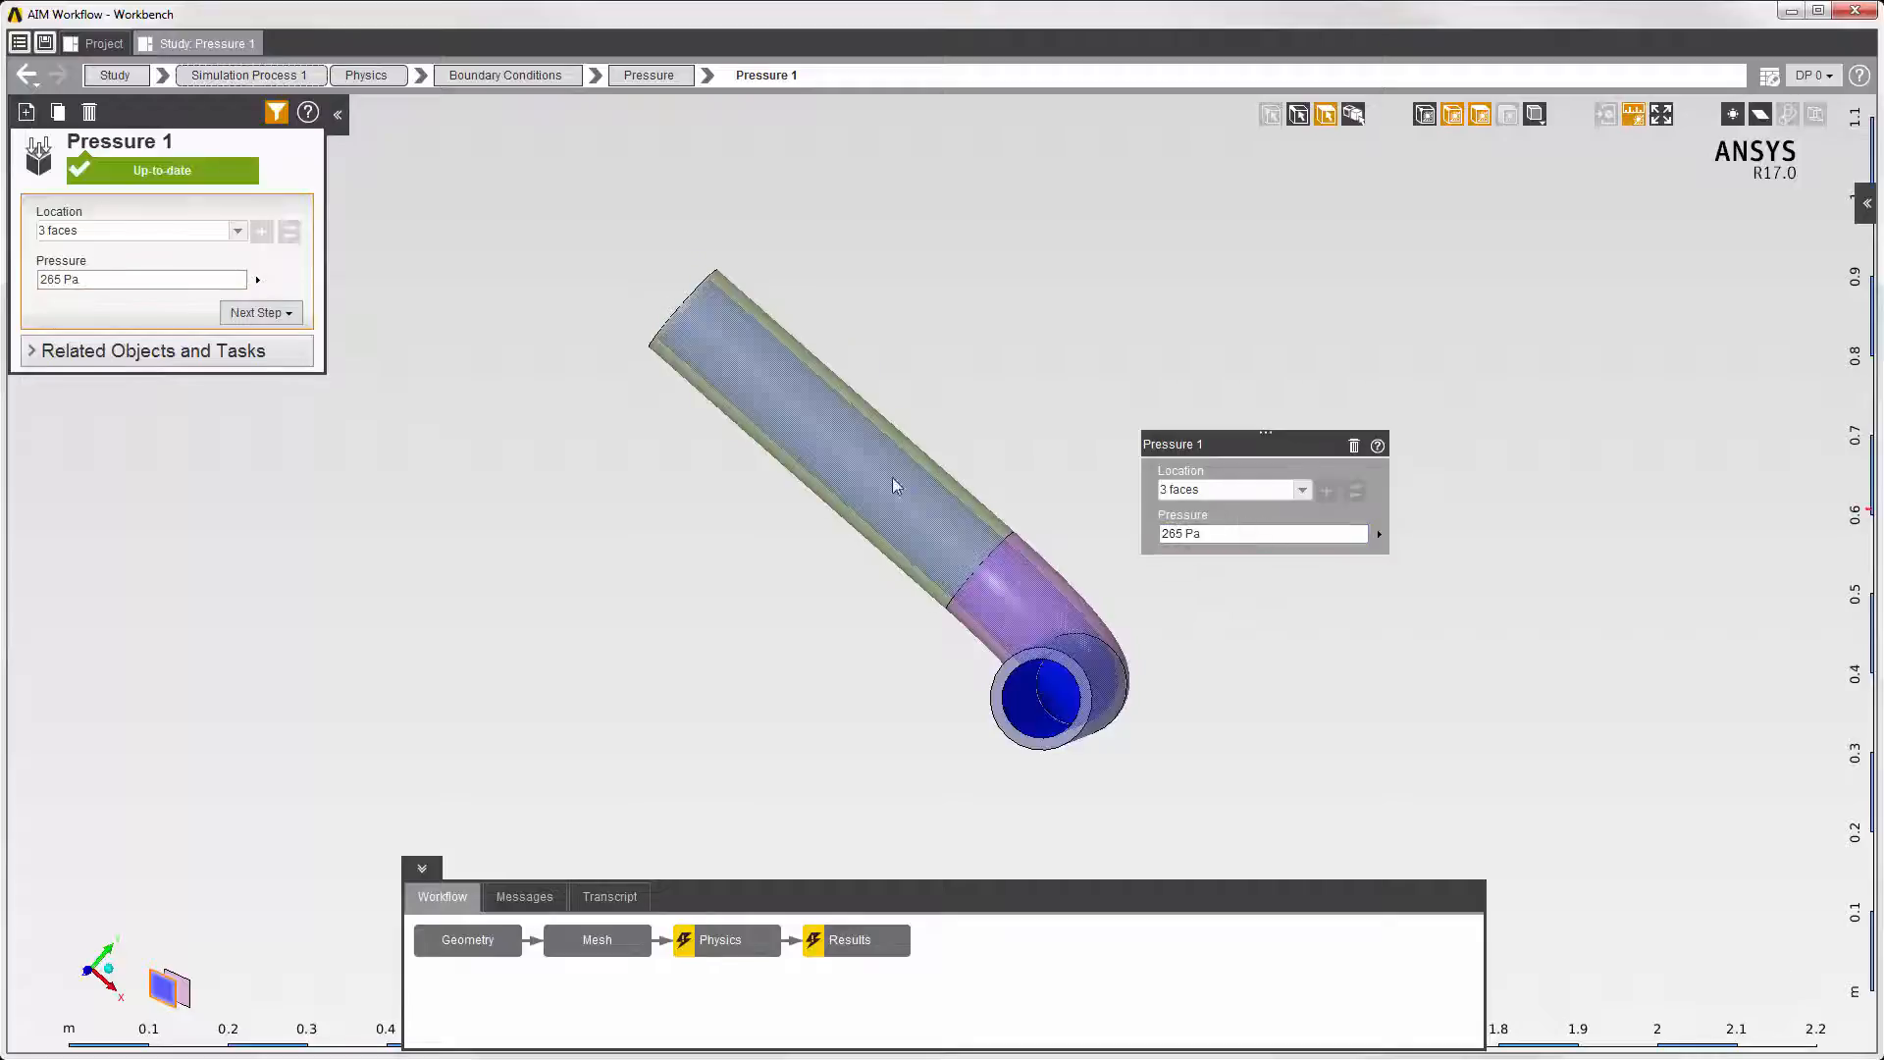
pyautogui.click(20, 76)
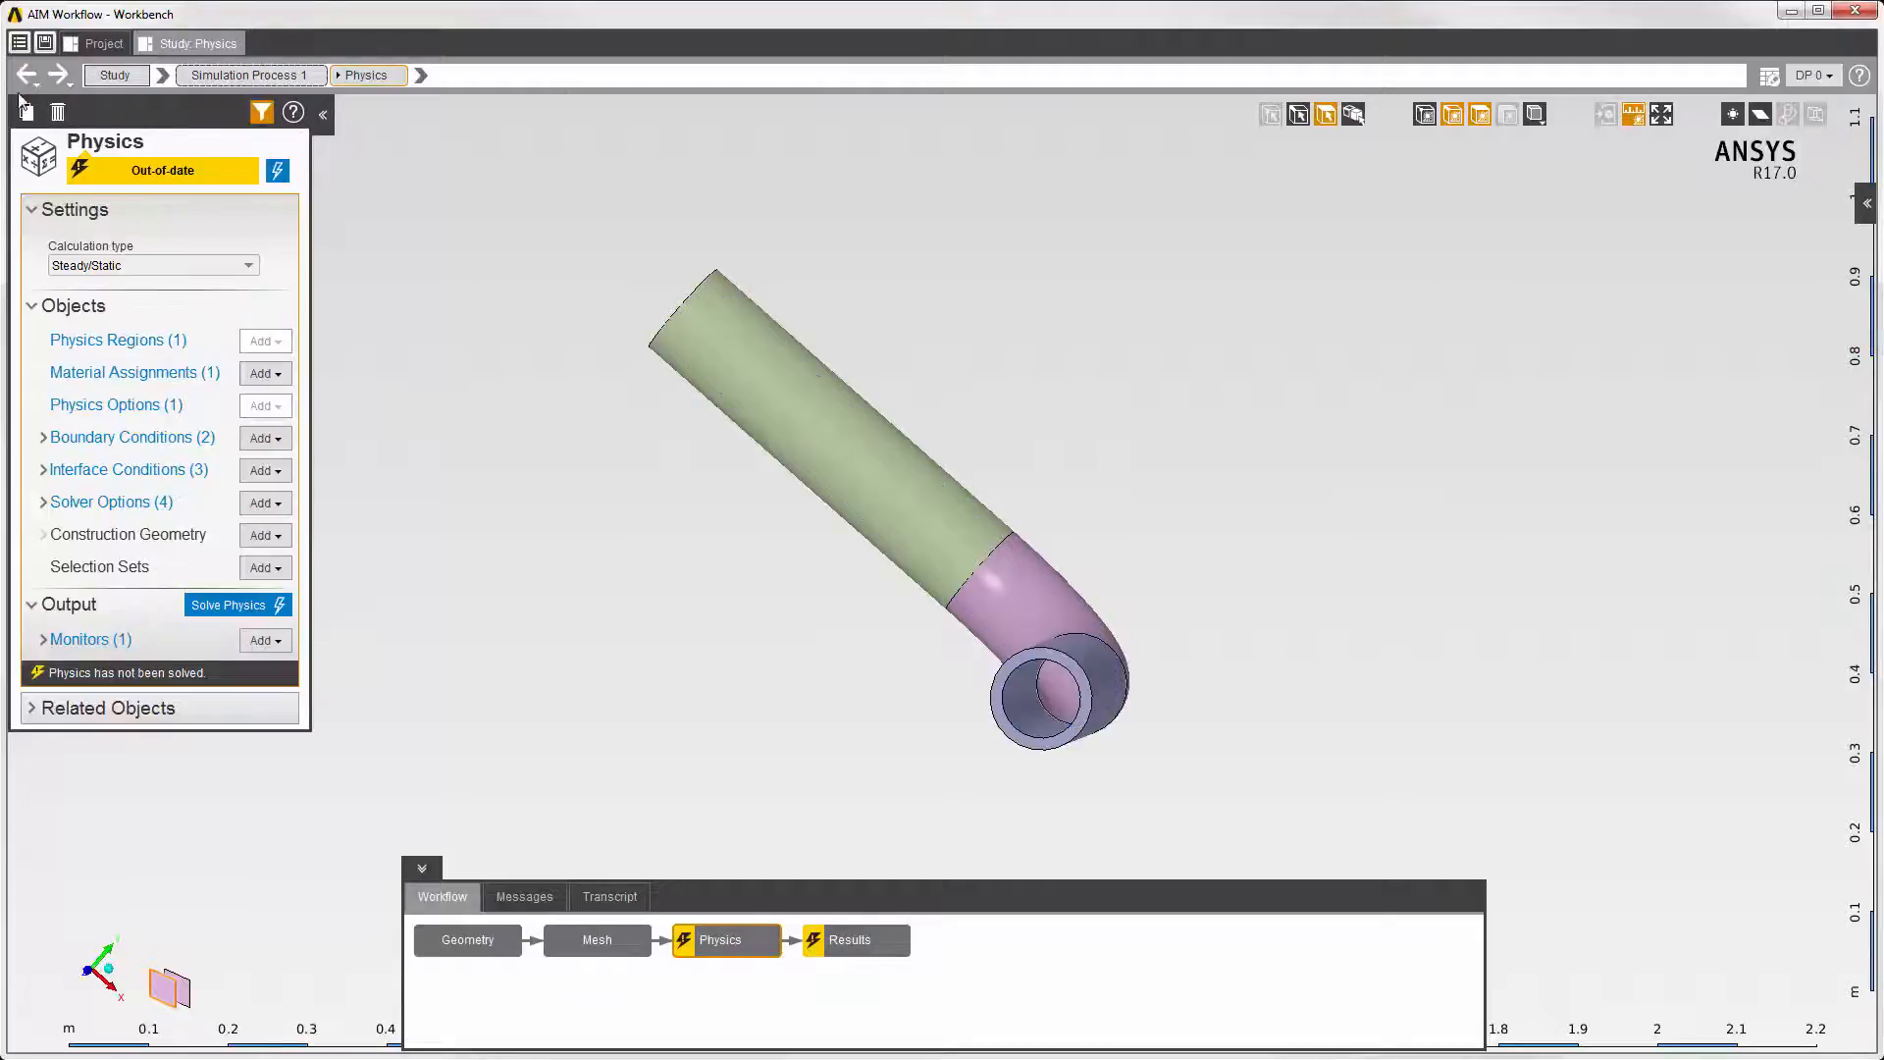
# Check the Structural Steel material assignment and switch the model display to a realistic material appearance
pyautogui.click(78, 372)
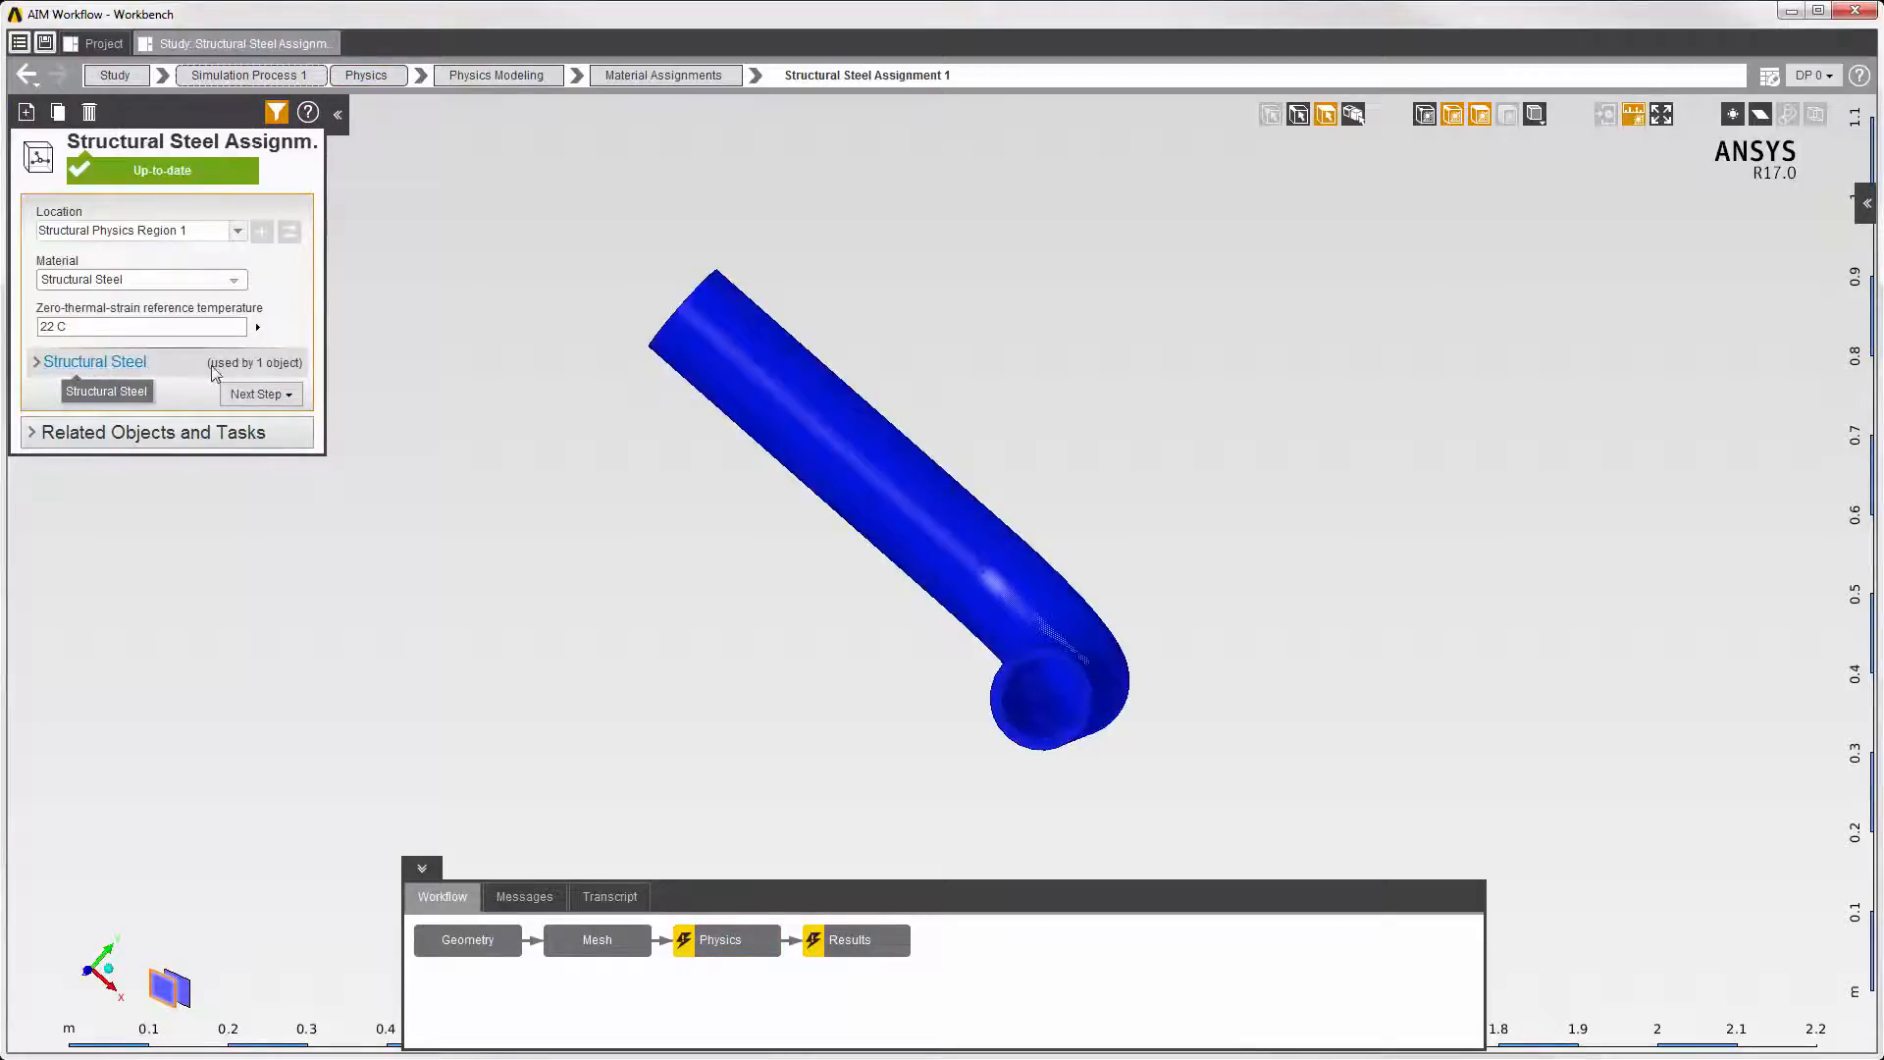
pyautogui.click(1534, 116)
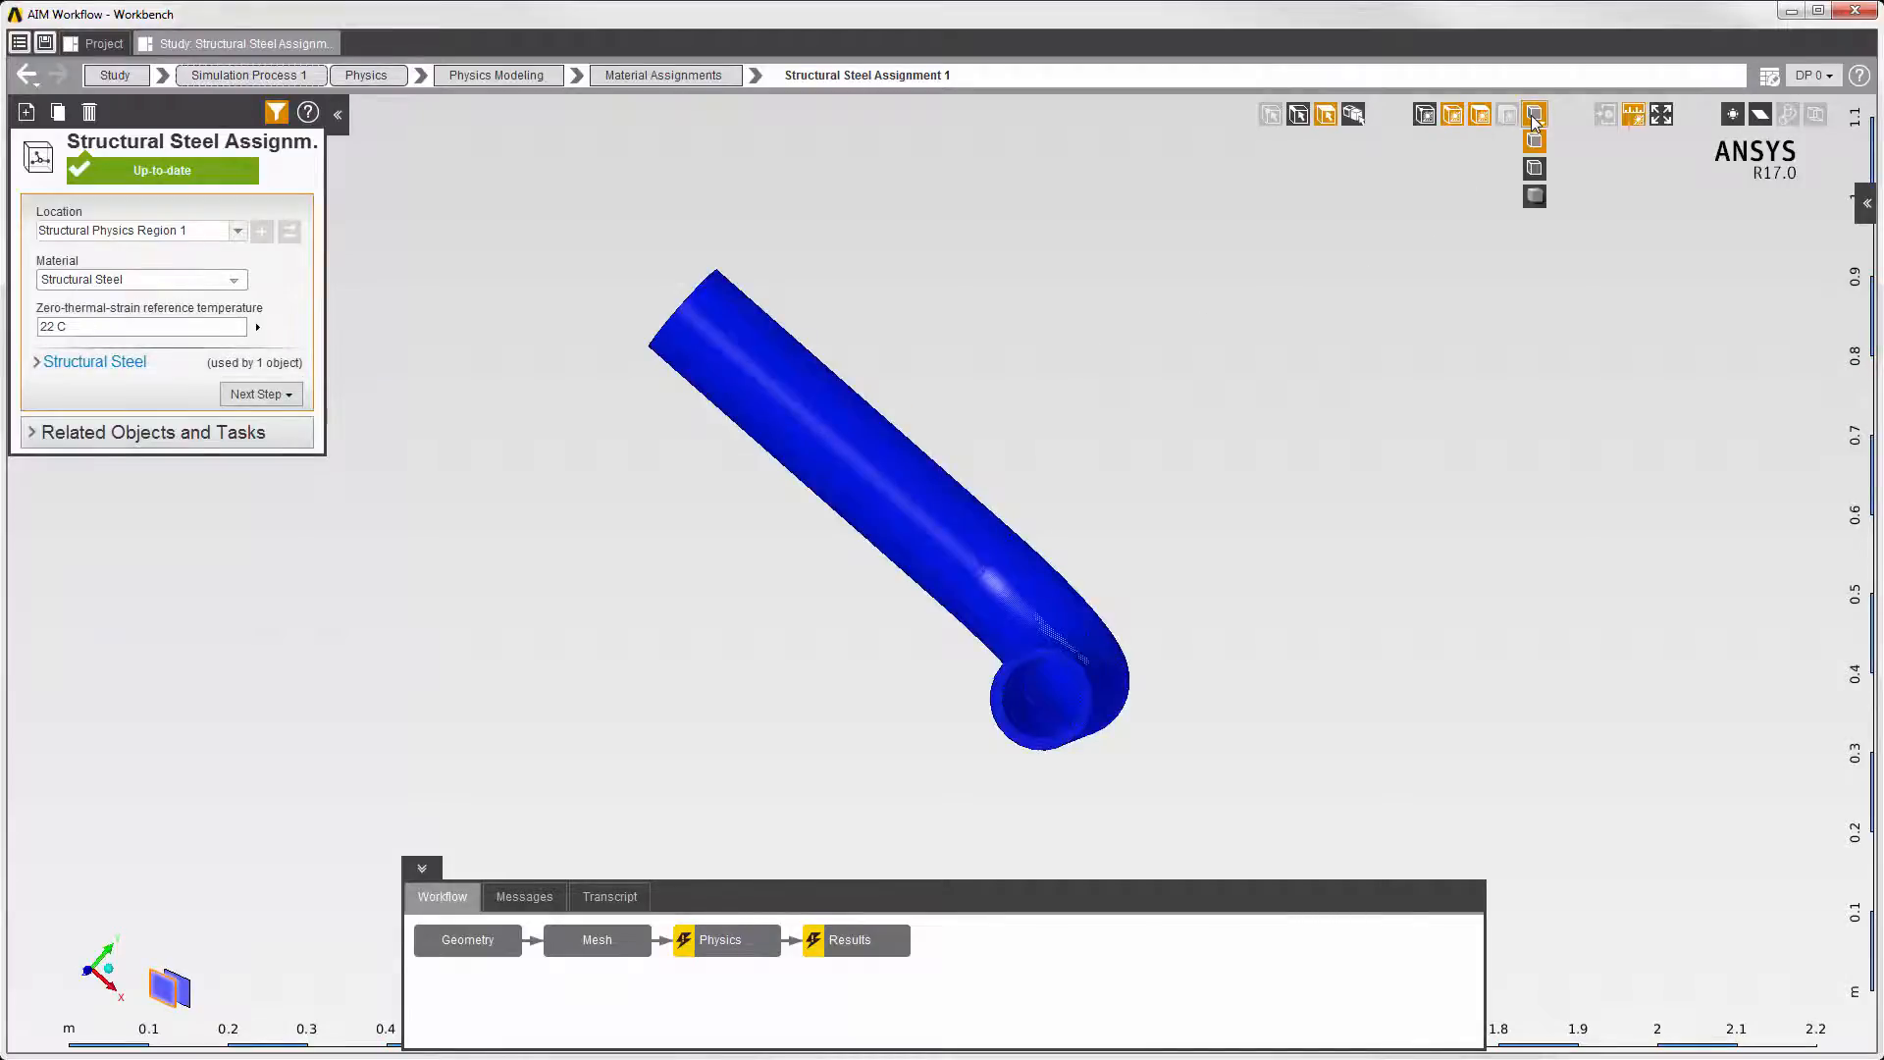
pyautogui.click(1535, 216)
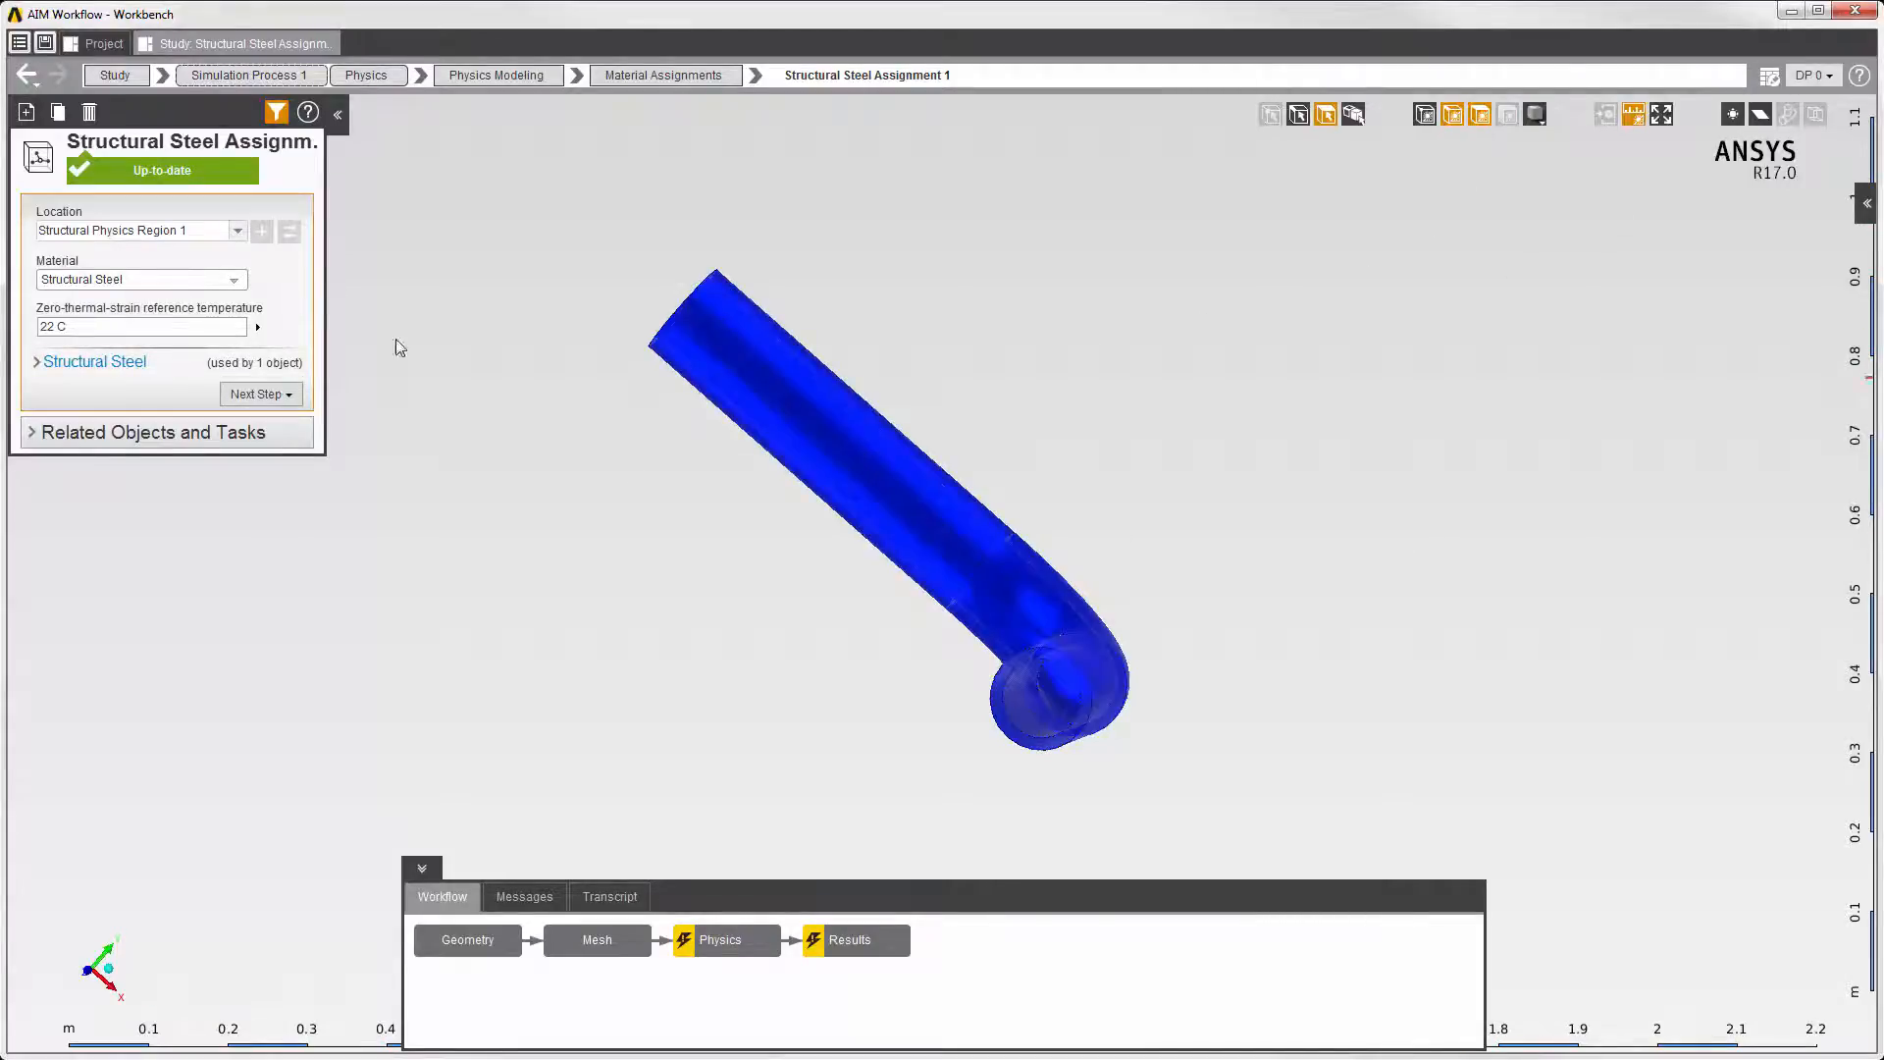
pyautogui.click(27, 75)
pyautogui.moveTo(1171, 759); pyautogui.dragTo(1050, 830, button='middle')
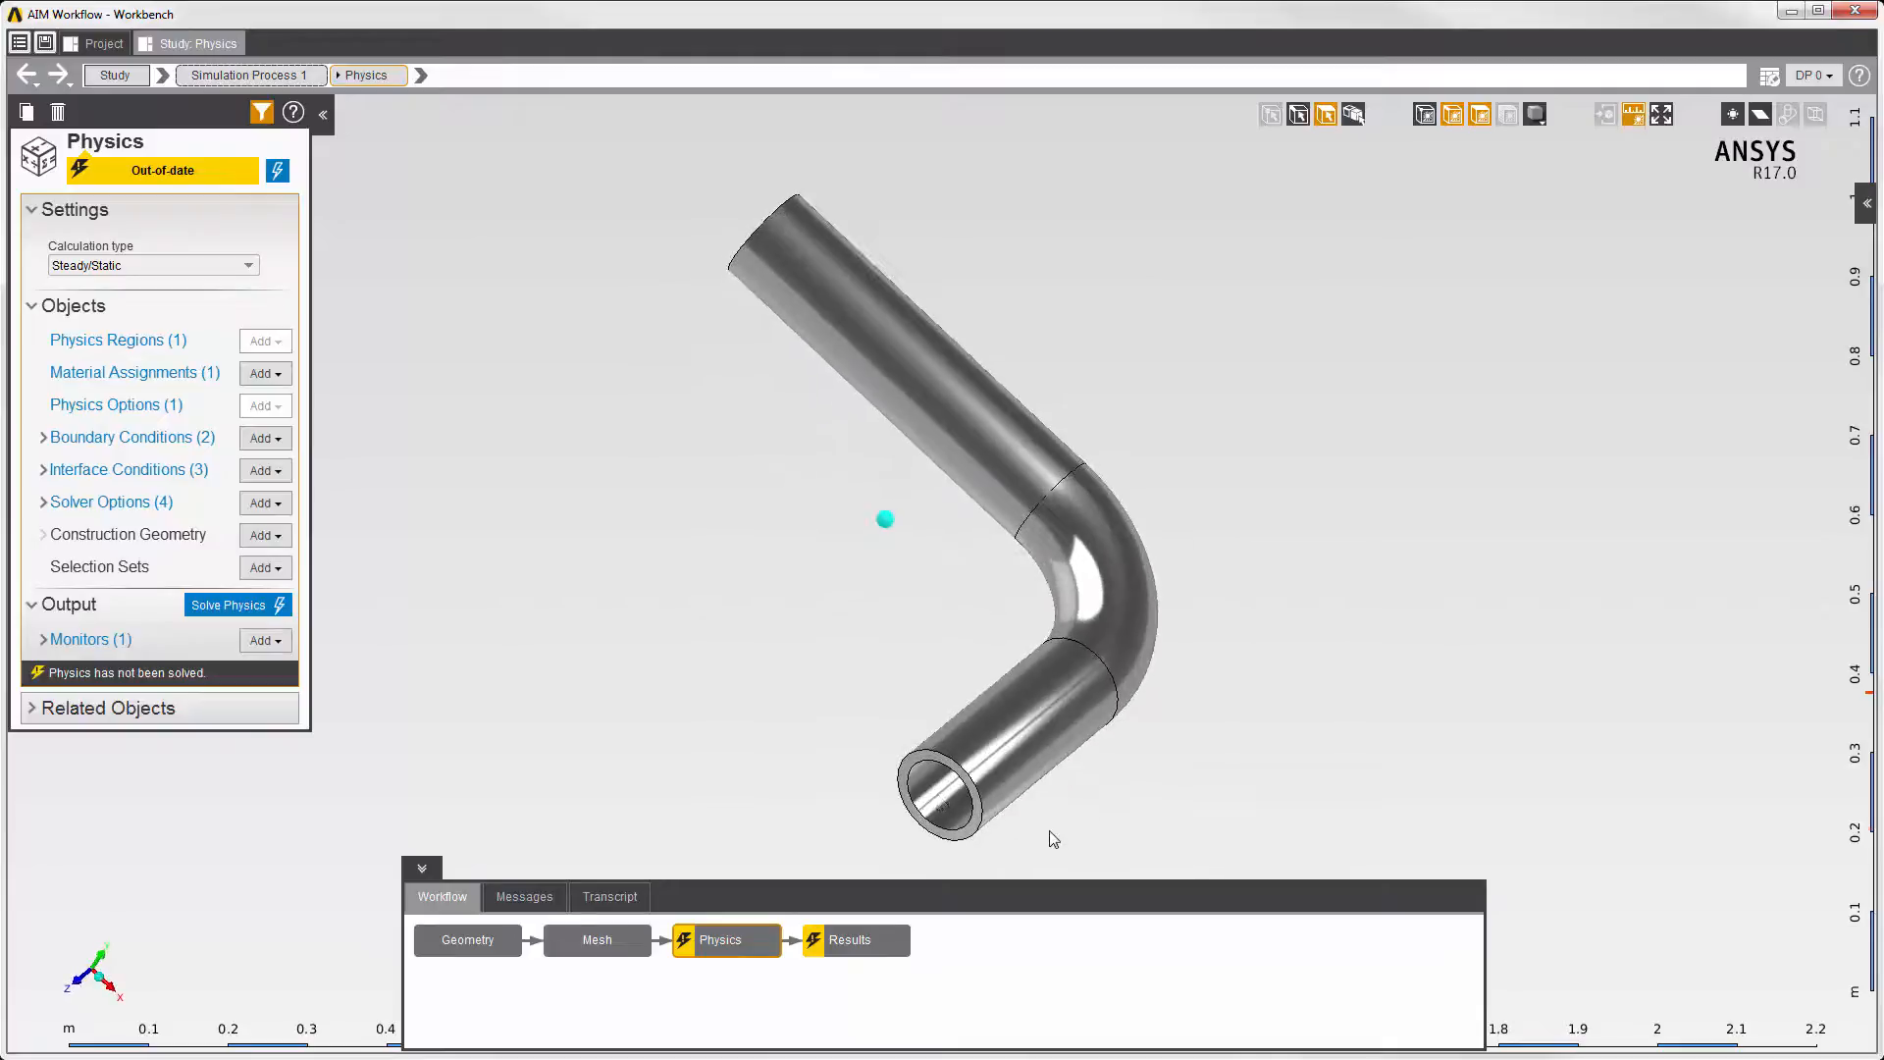
# Solve the physics of the pipe simulation and look at the solver transcript
pyautogui.click(279, 171)
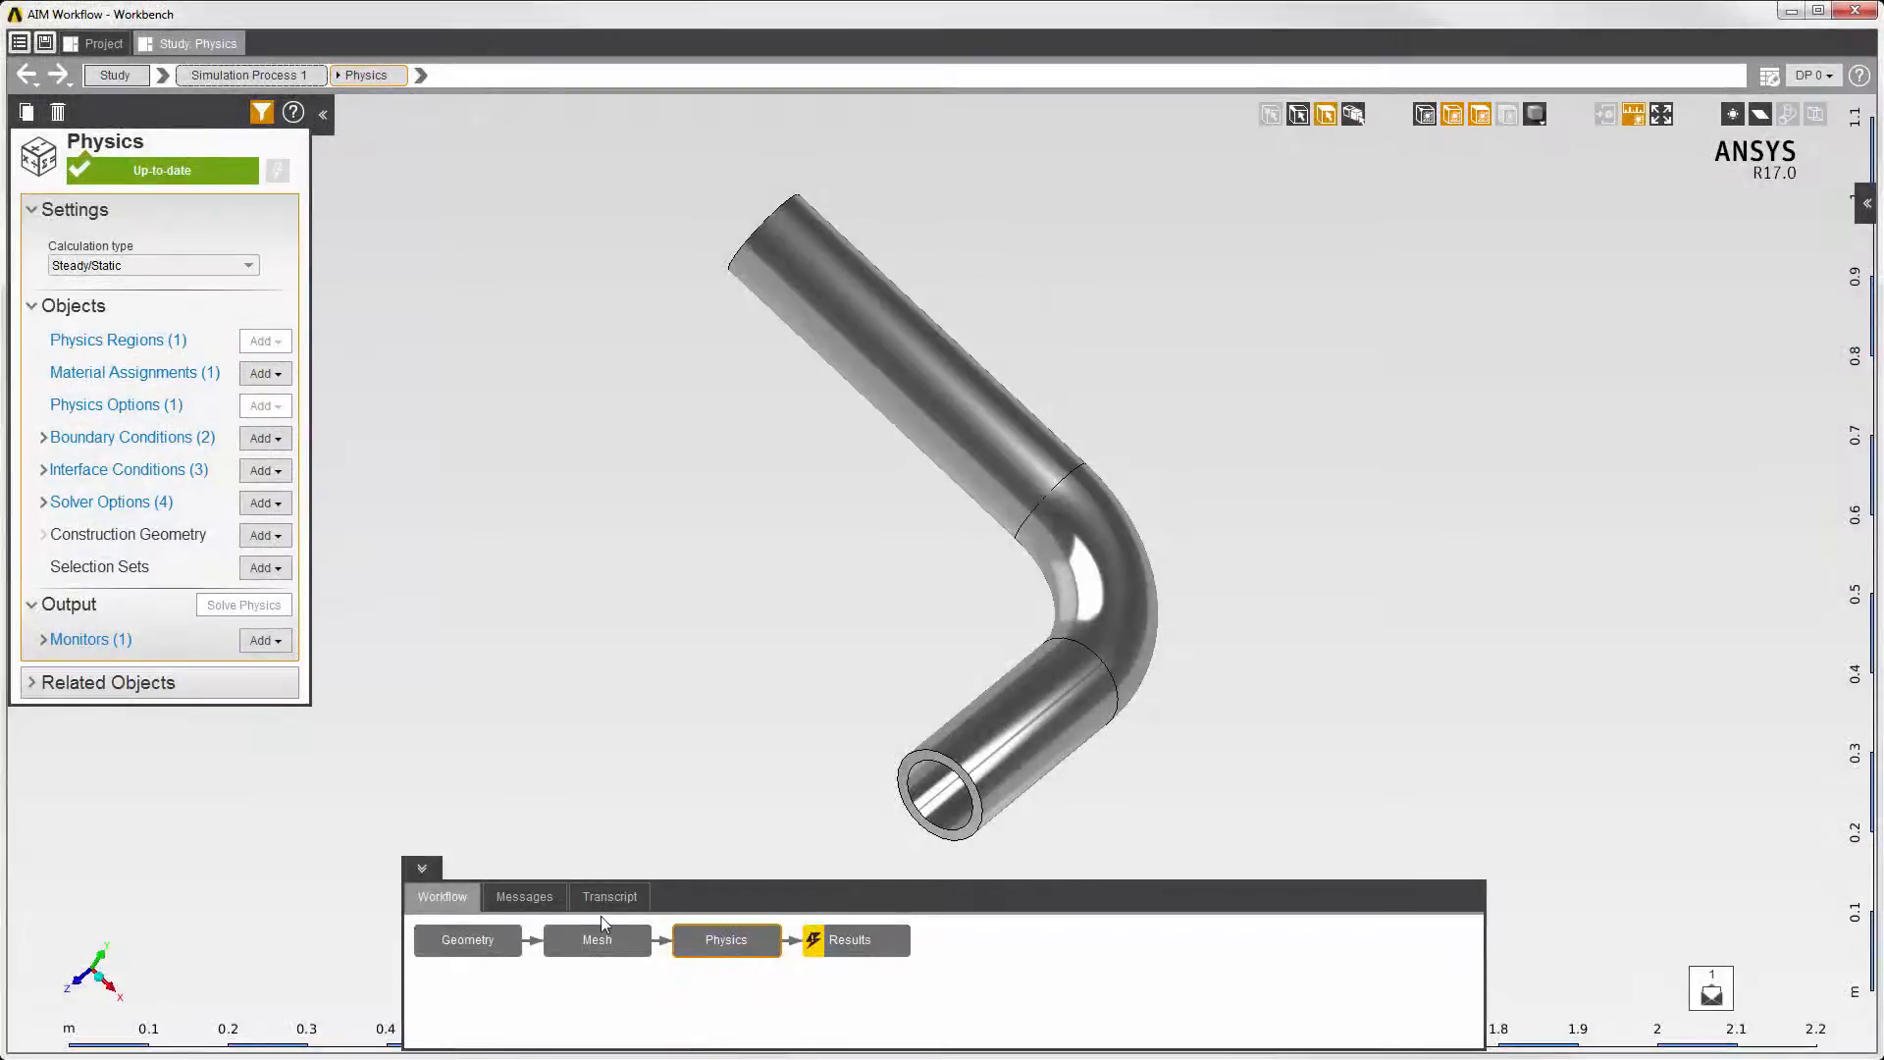
pyautogui.click(606, 899)
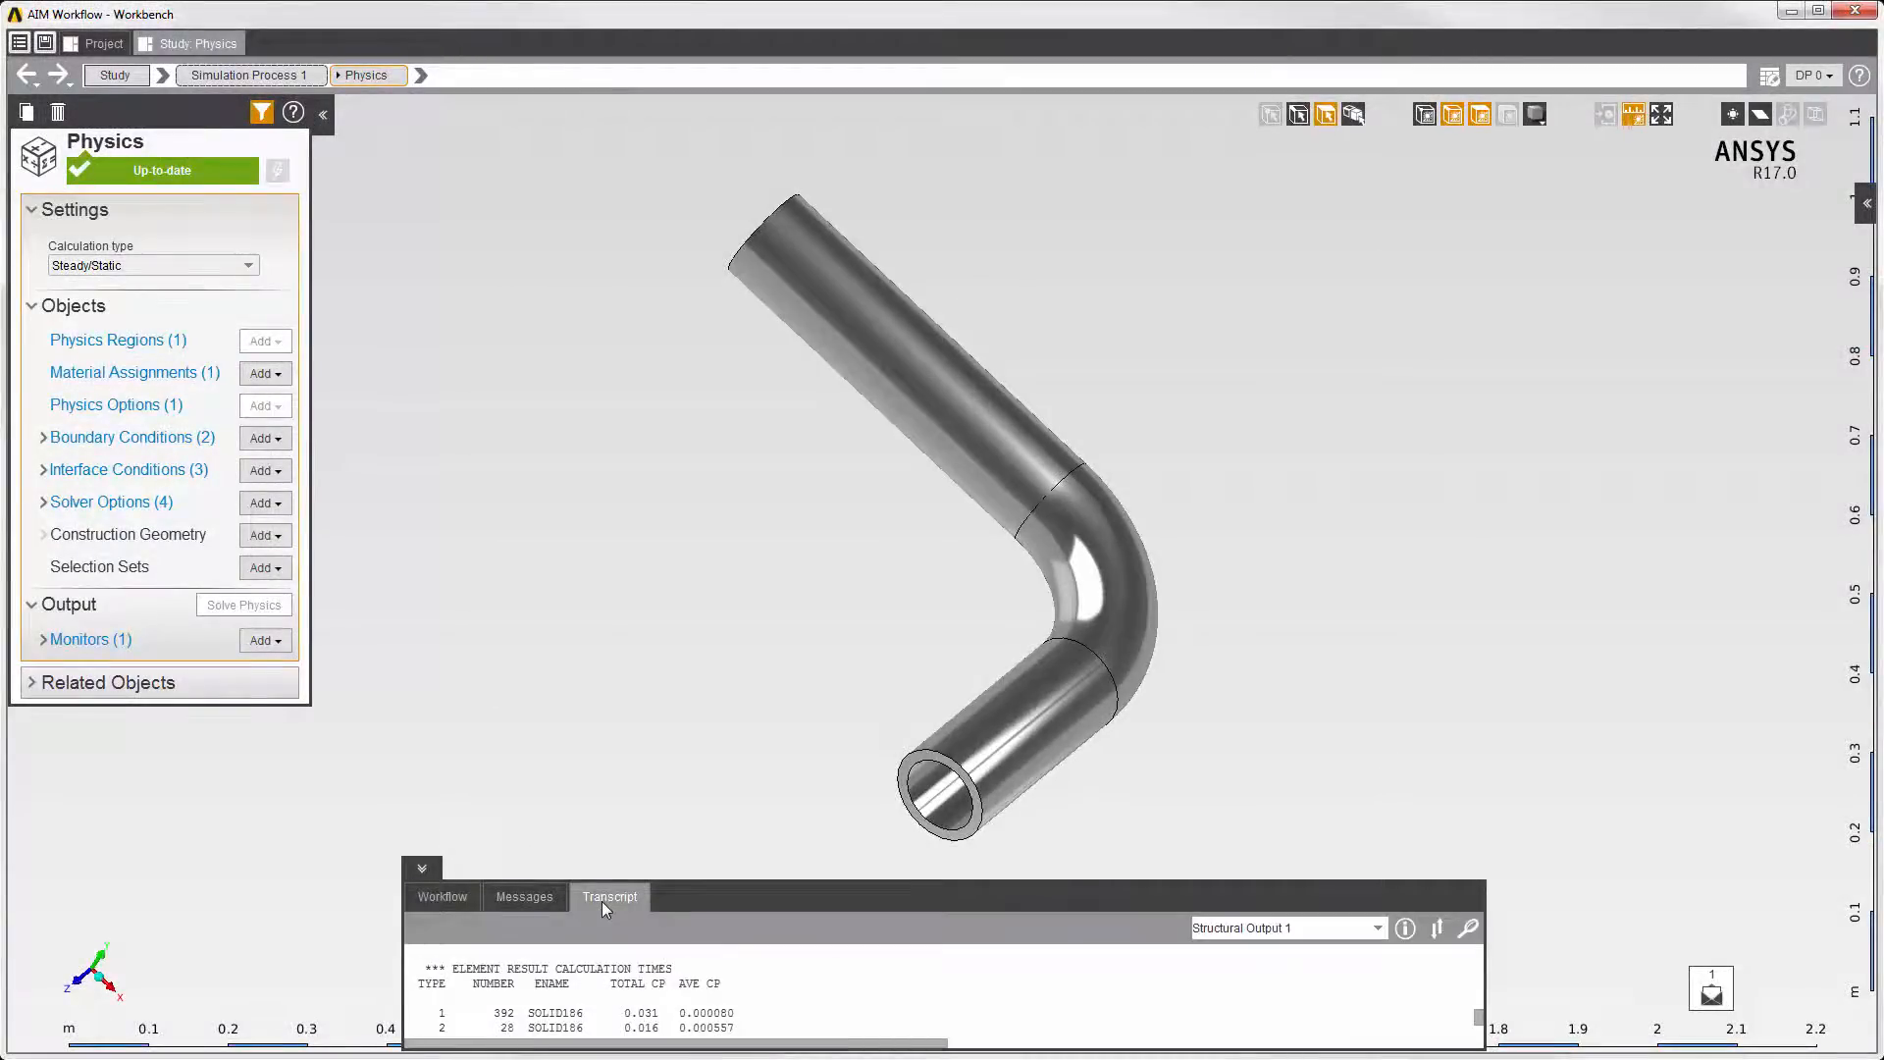
pyautogui.click(462, 895)
# Check the predefined contours and the addable result types in the Results task, and evaluate the results
pyautogui.click(860, 942)
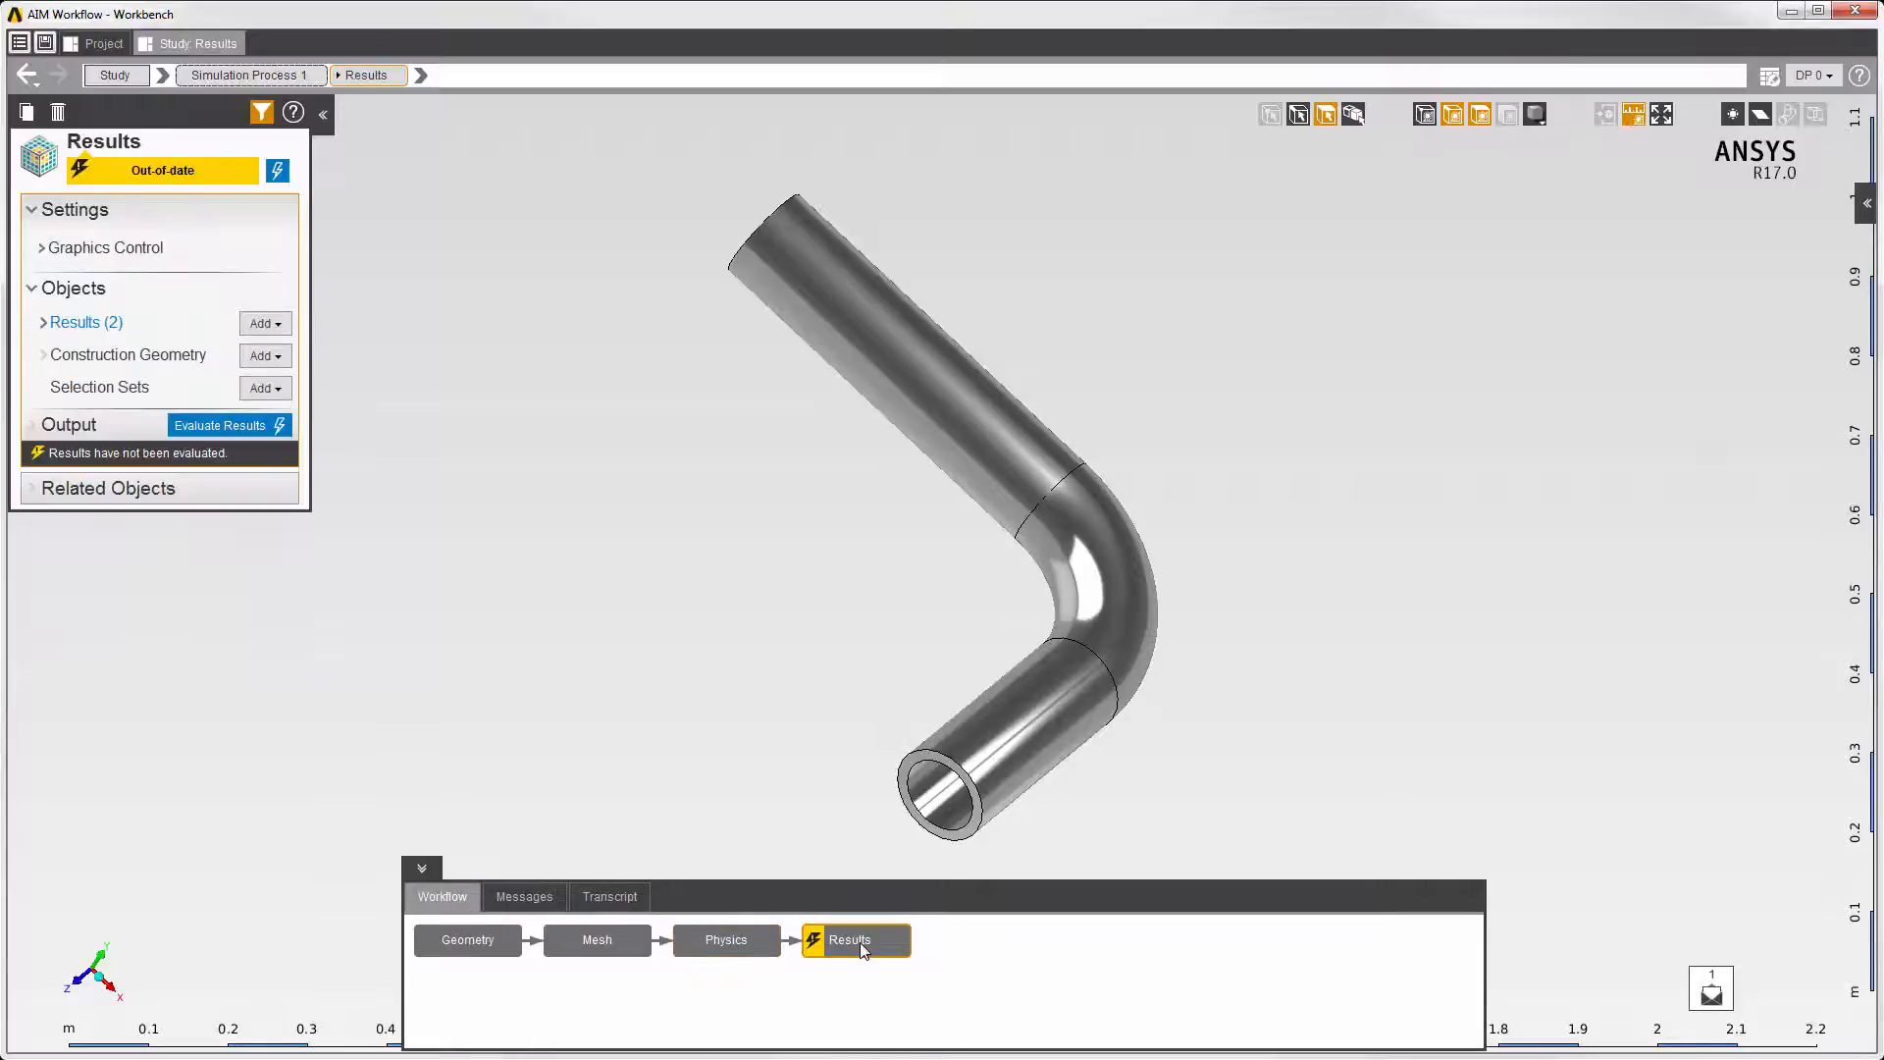
pyautogui.click(43, 322)
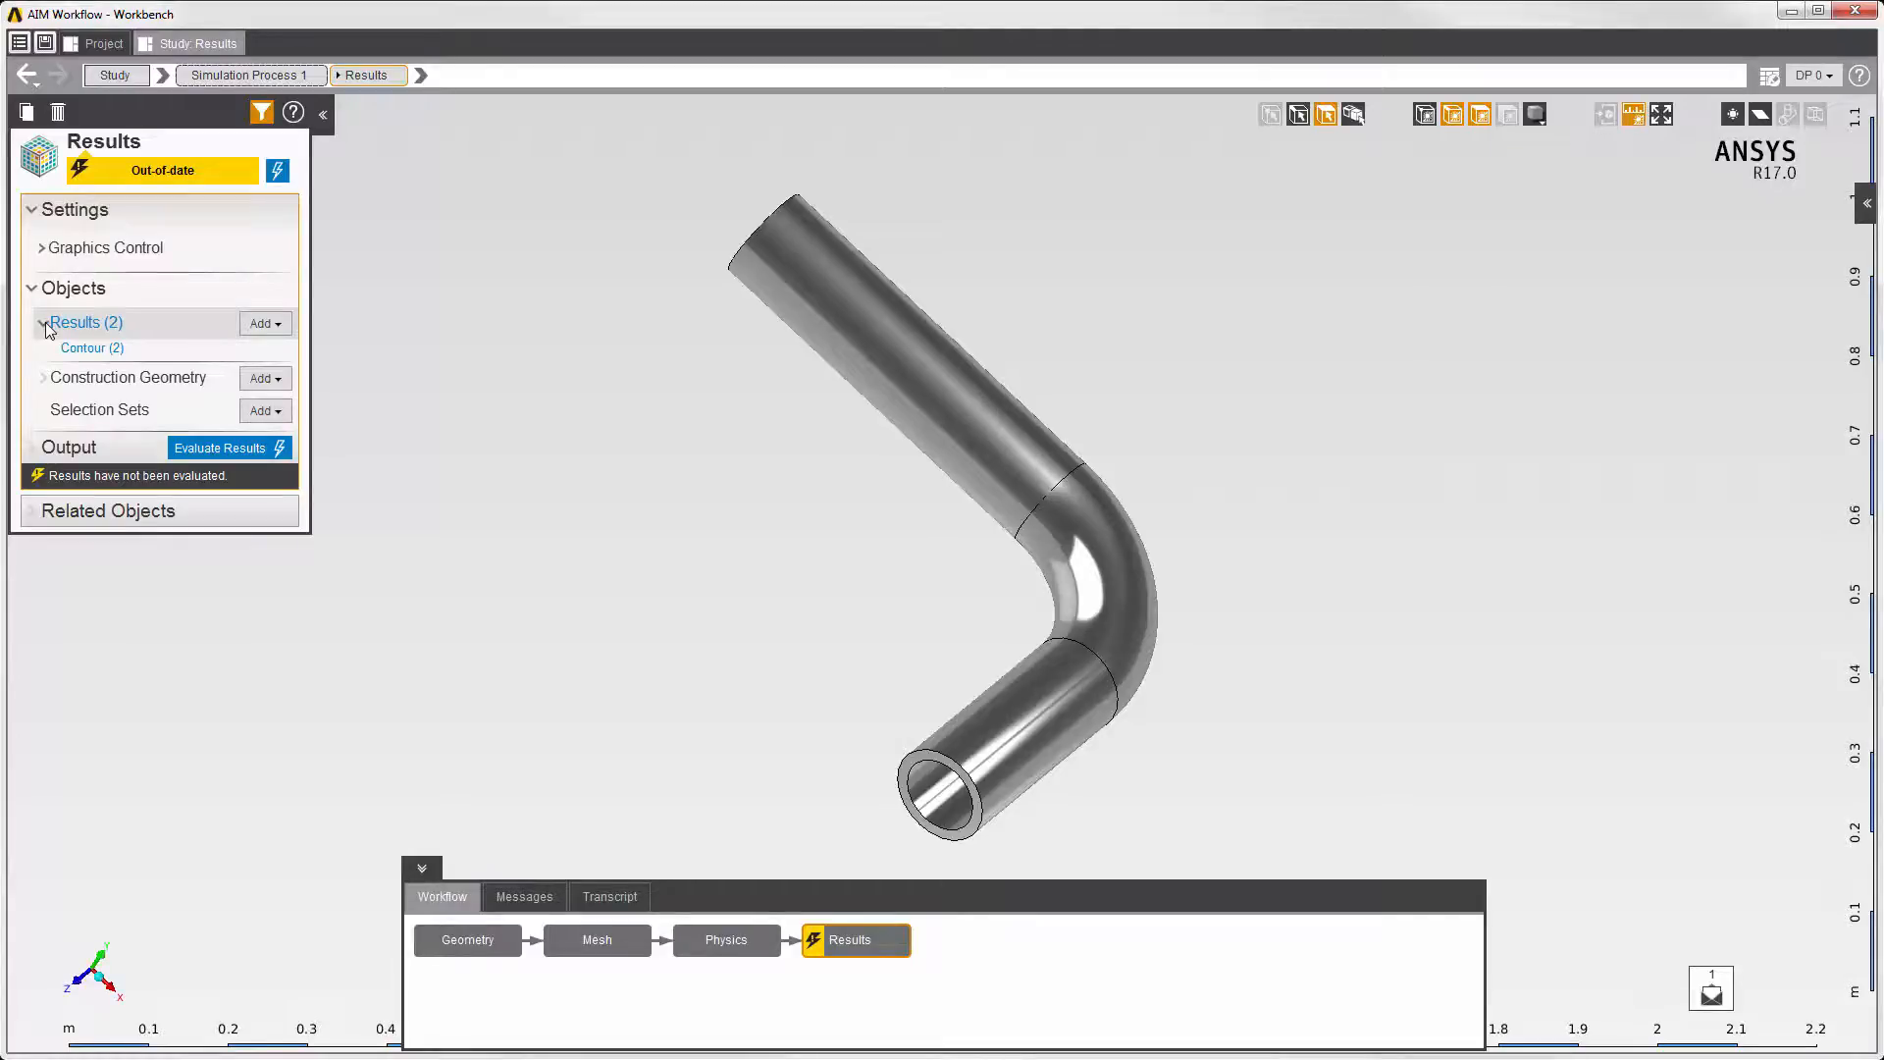
pyautogui.click(265, 323)
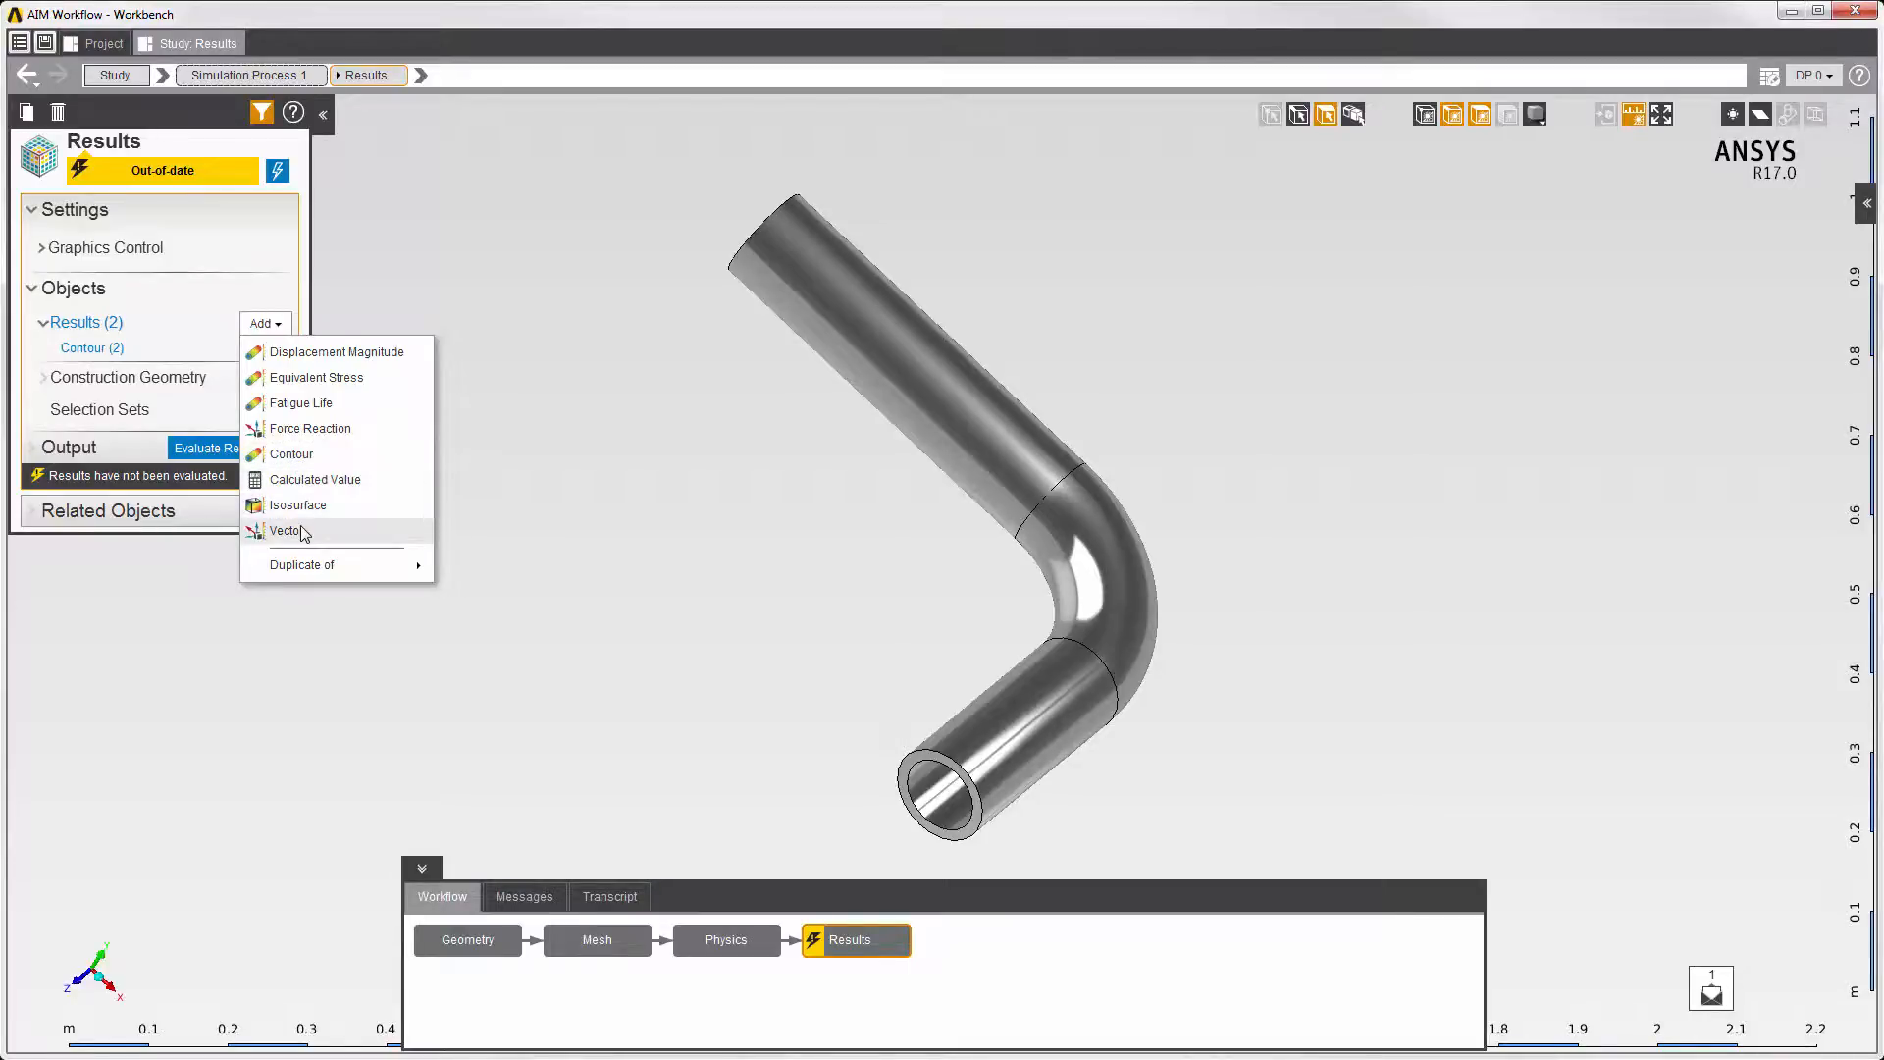
pyautogui.click(277, 173)
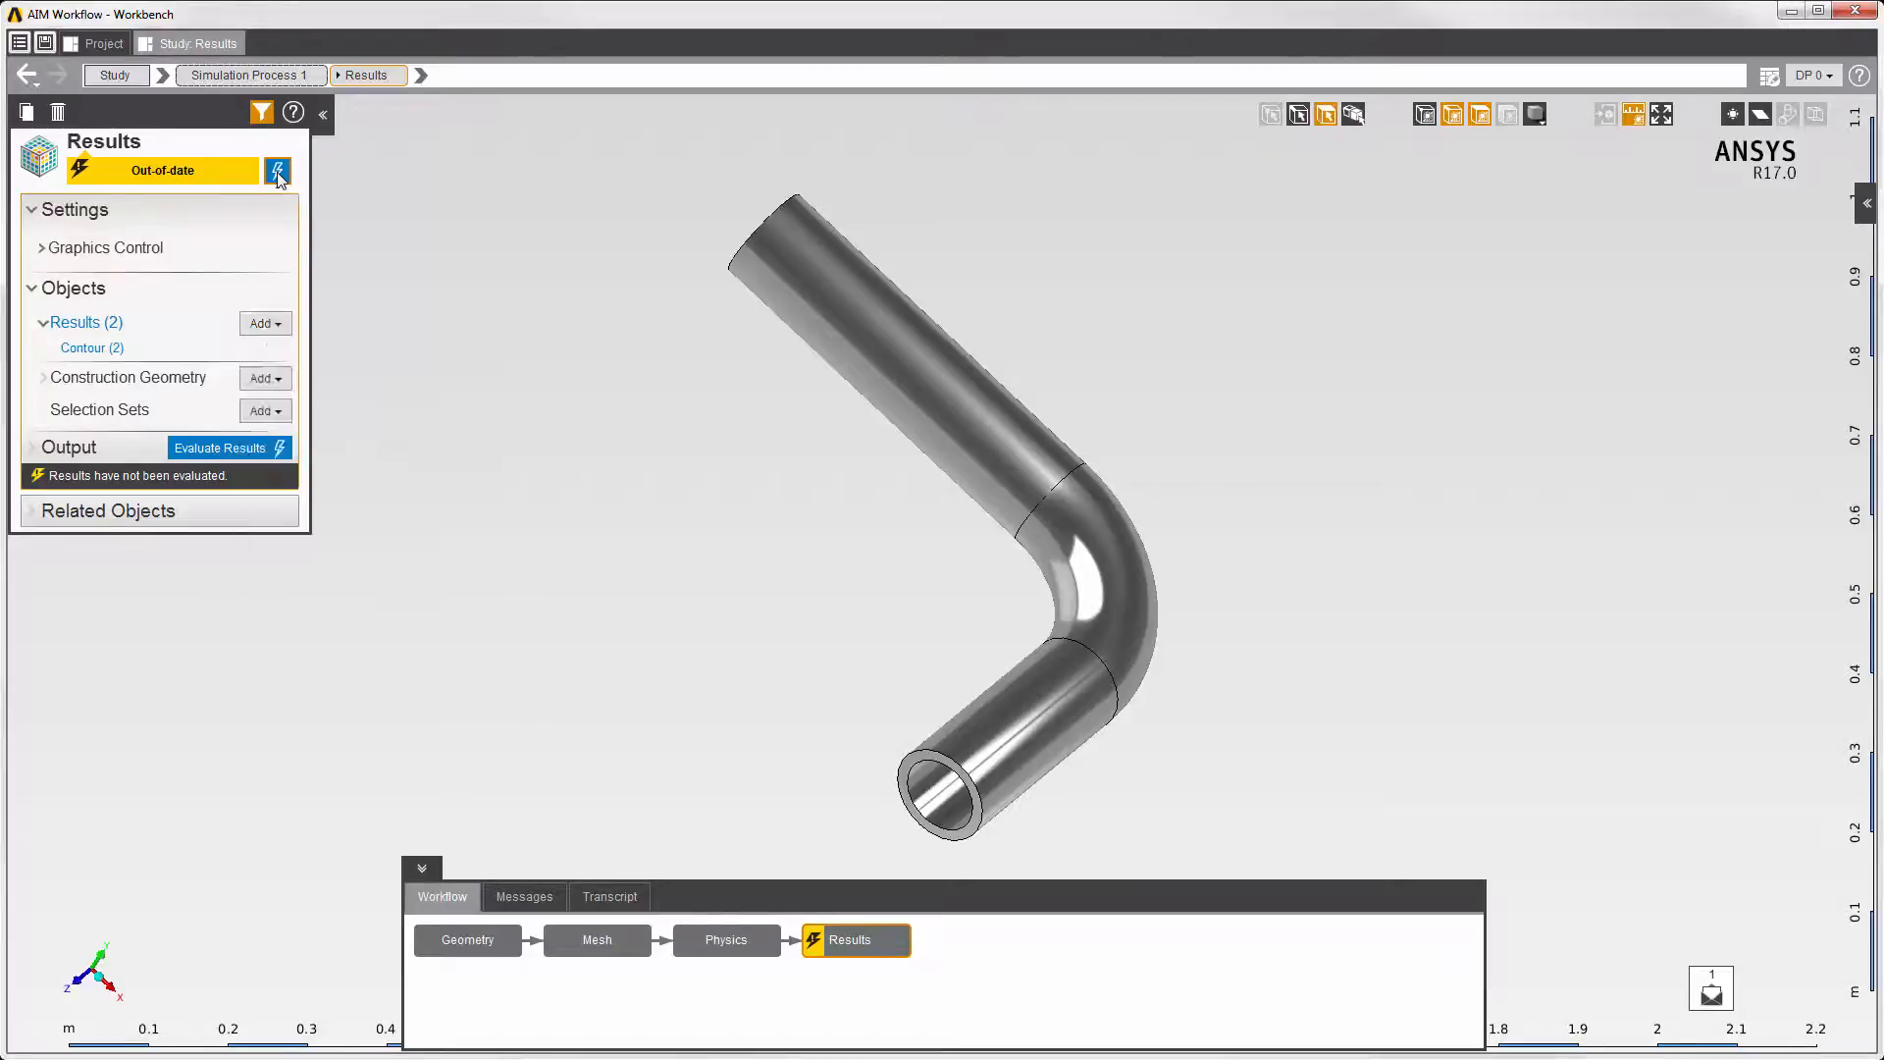
# Display the Displacement Magnitude contour and animate the deformation of the pipe
pyautogui.click(110, 349)
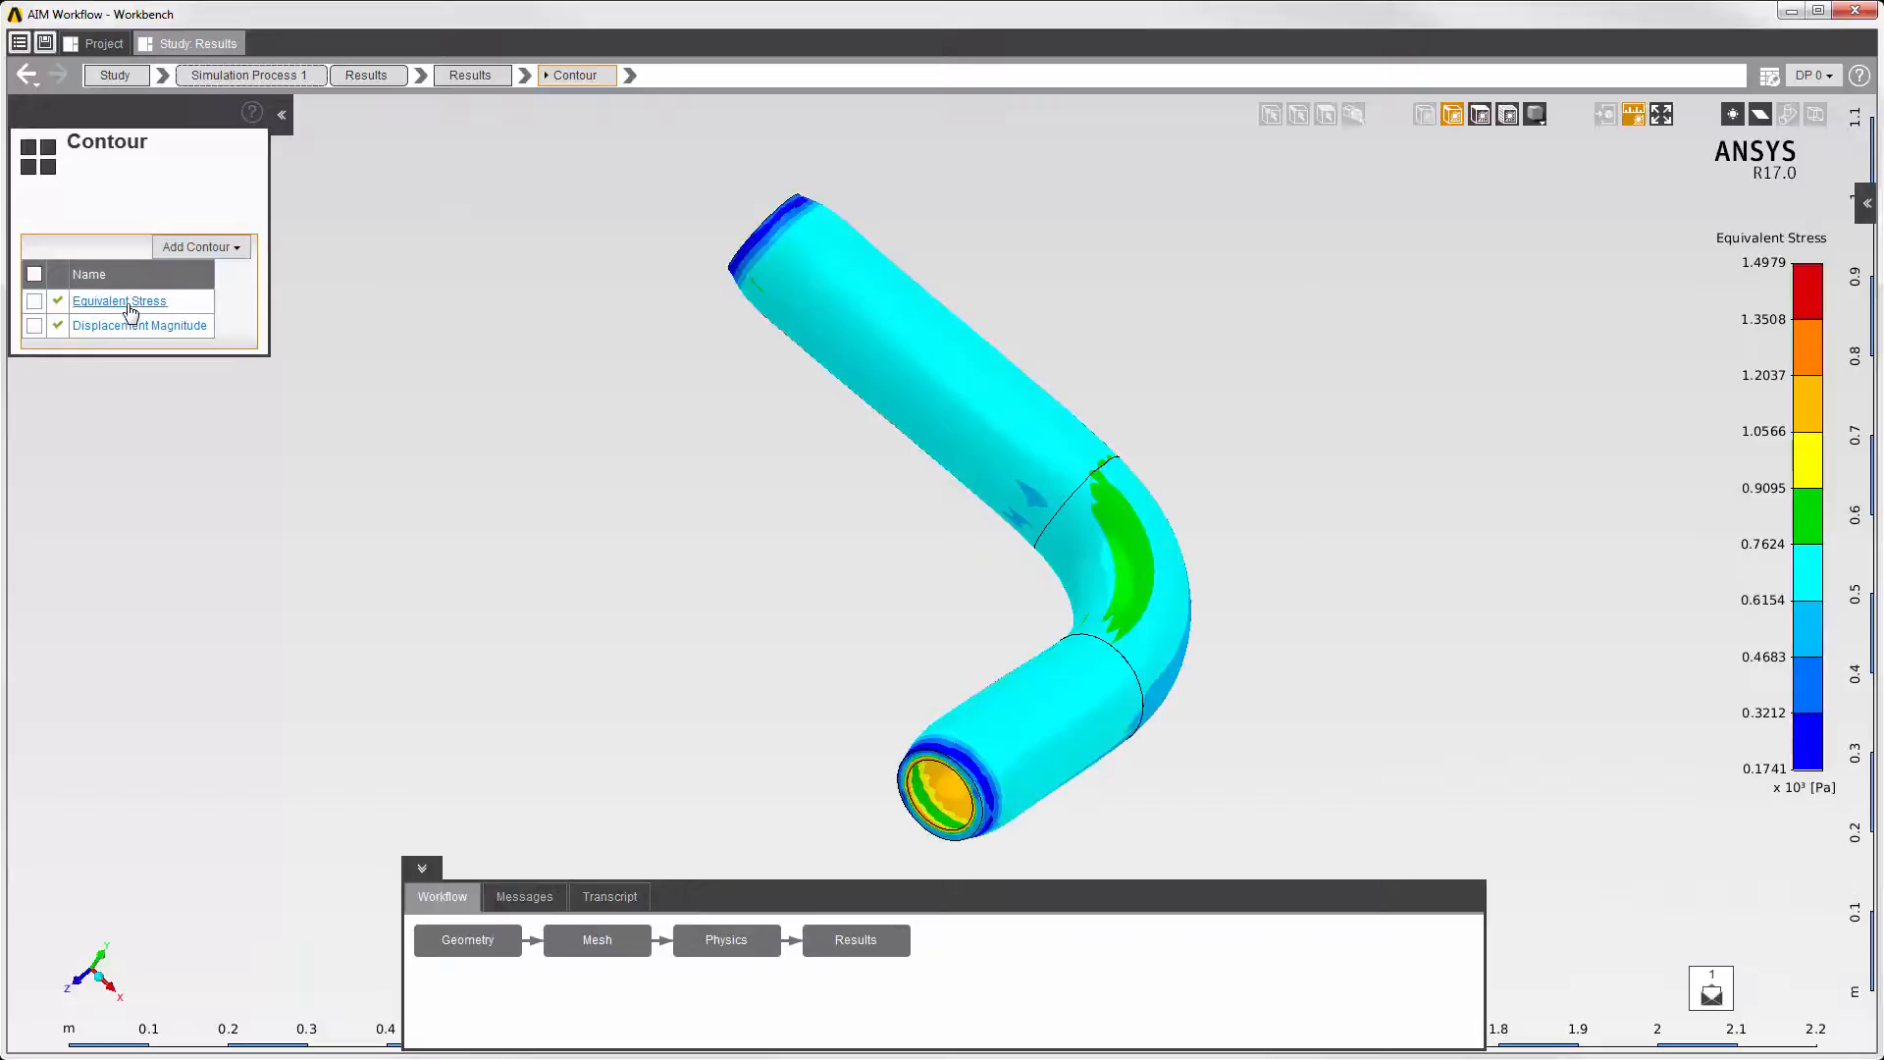
pyautogui.click(131, 325)
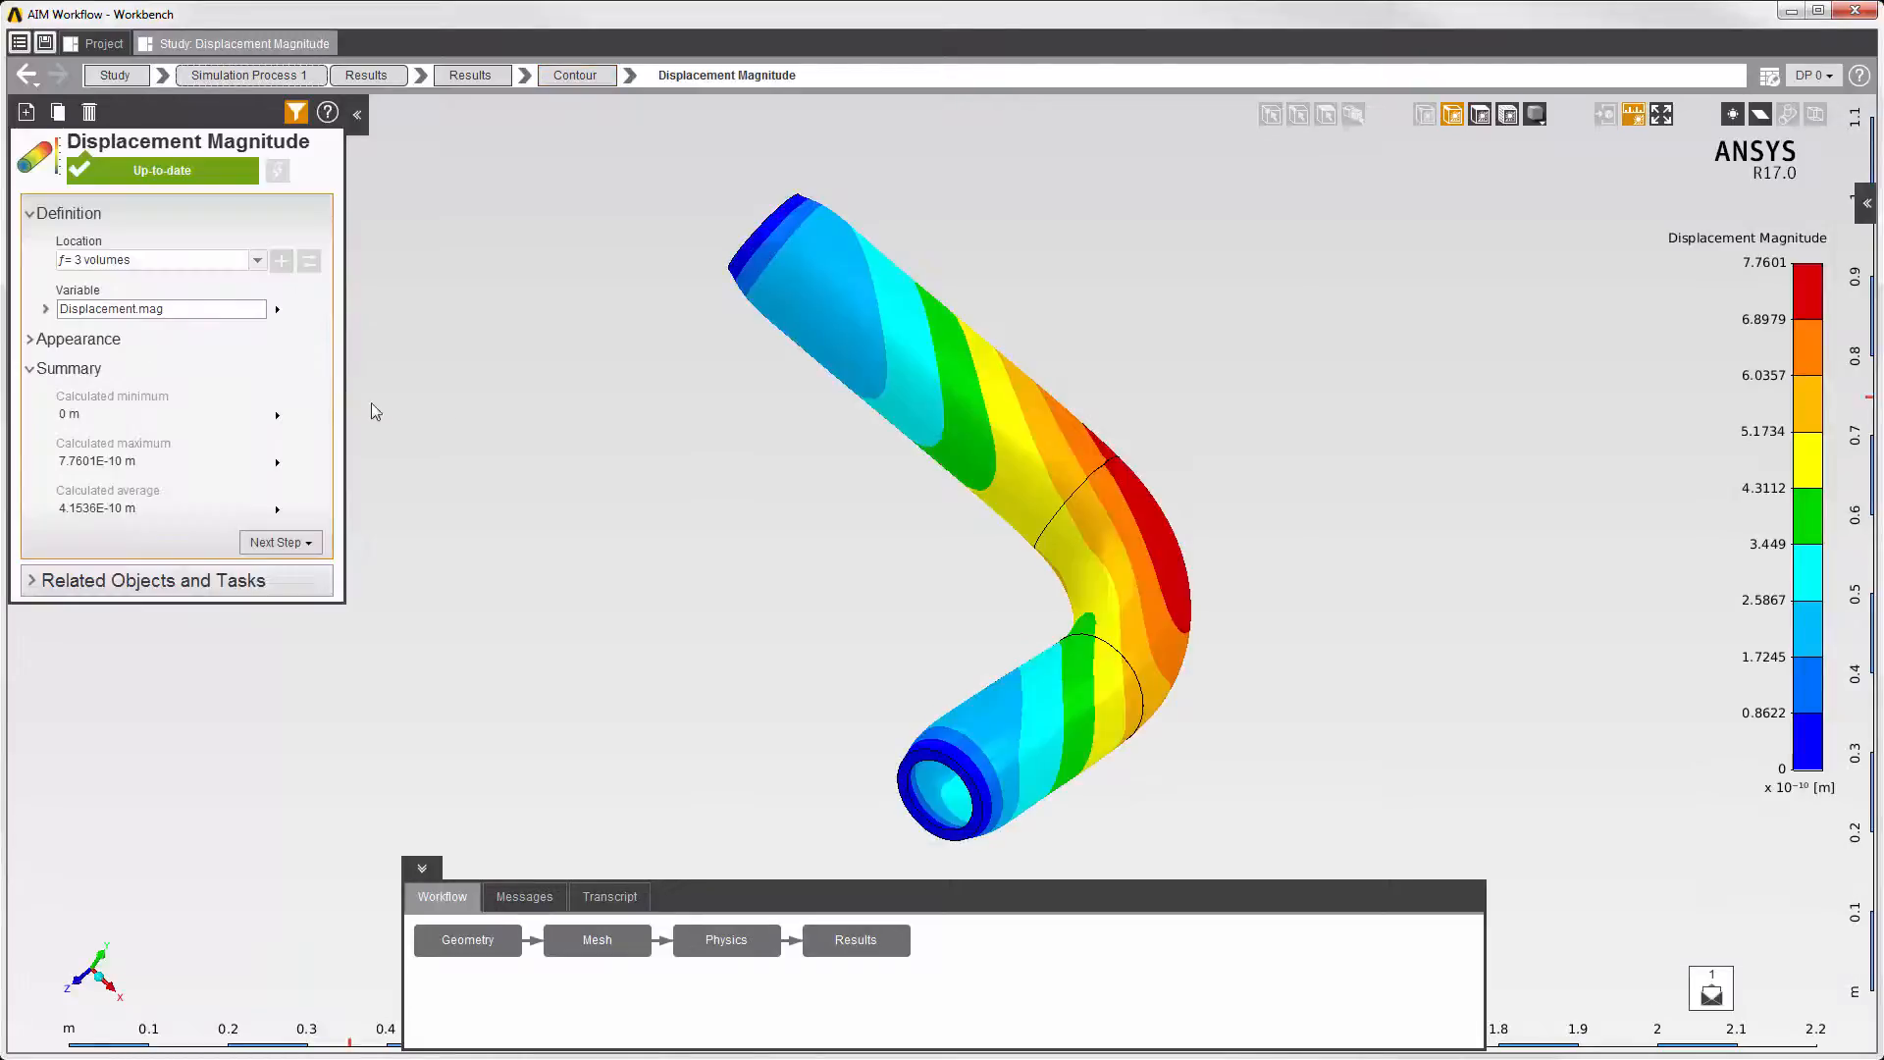
pyautogui.rightClick(469, 407)
pyautogui.click(528, 601)
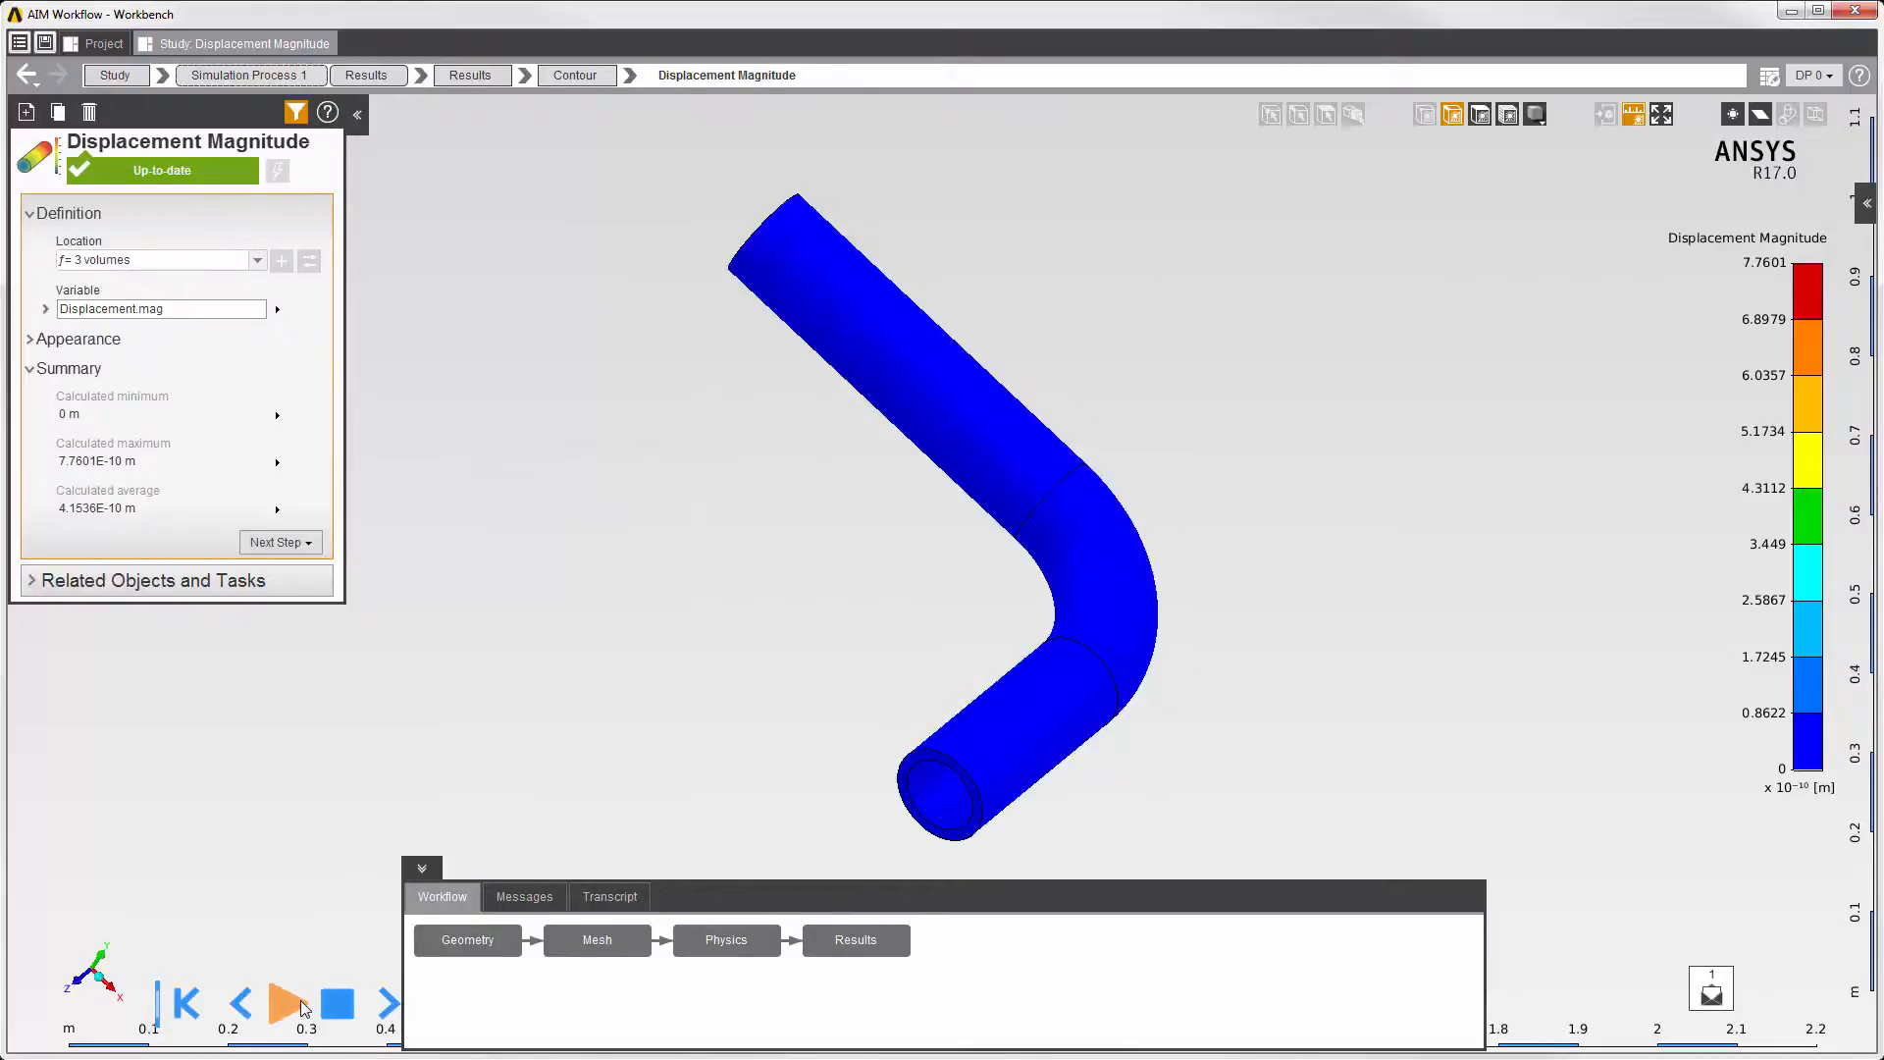
pyautogui.moveTo(771, 693); pyautogui.dragTo(668, 674, button='middle')
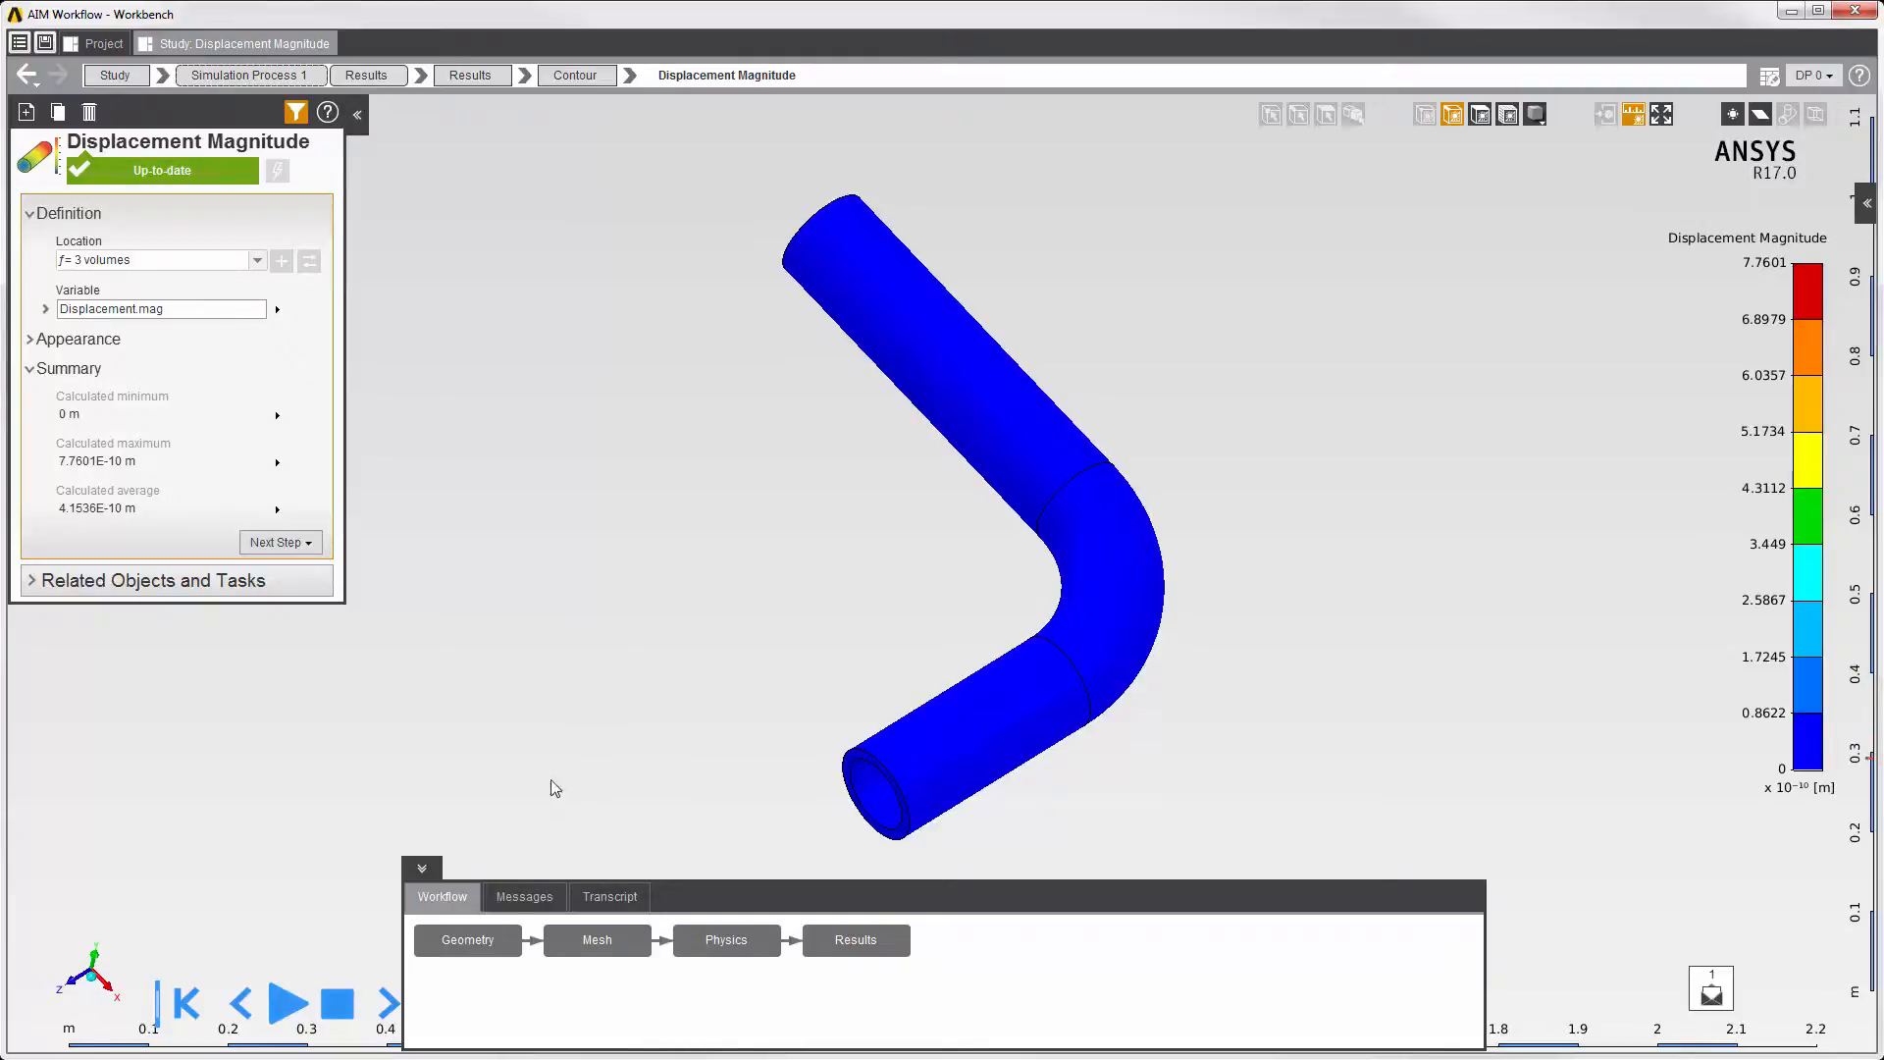
# Review the Geometry, Mesh and Physics tasks of the workflow one after another
pyautogui.click(493, 952)
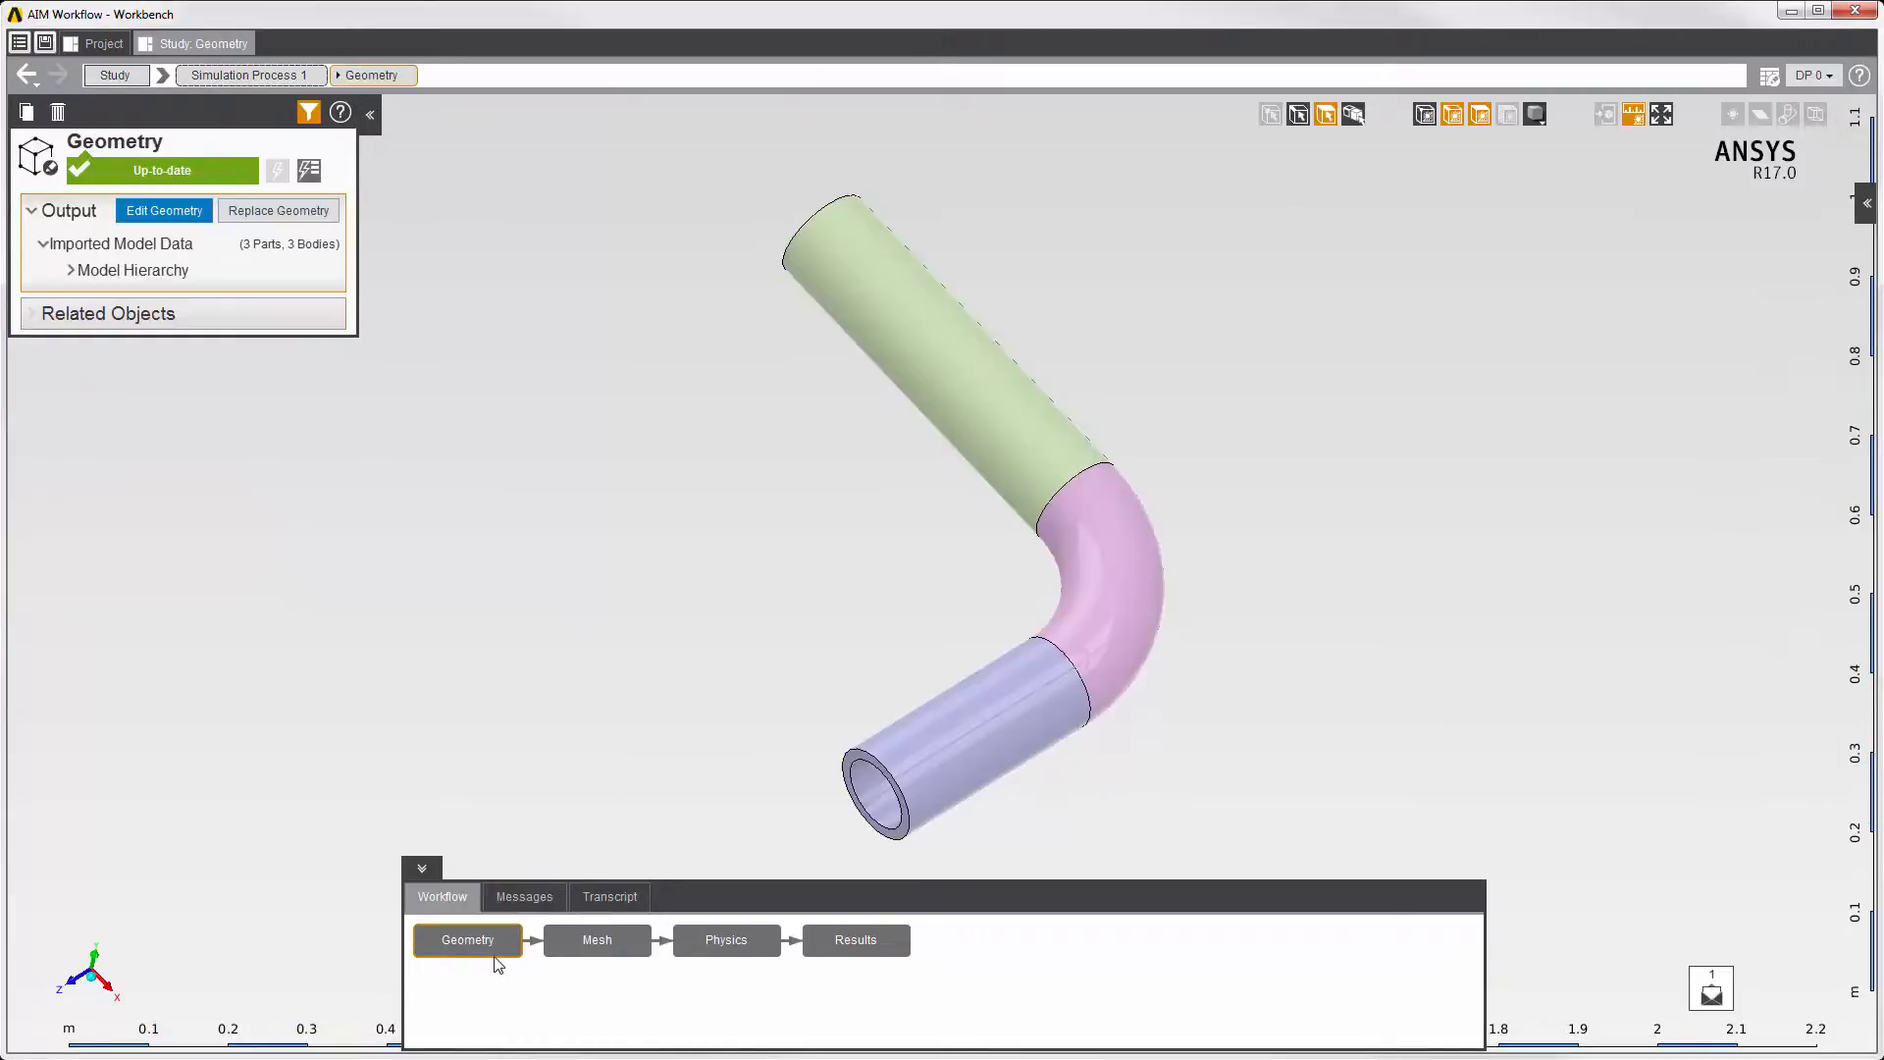
pyautogui.click(593, 952)
pyautogui.click(738, 948)
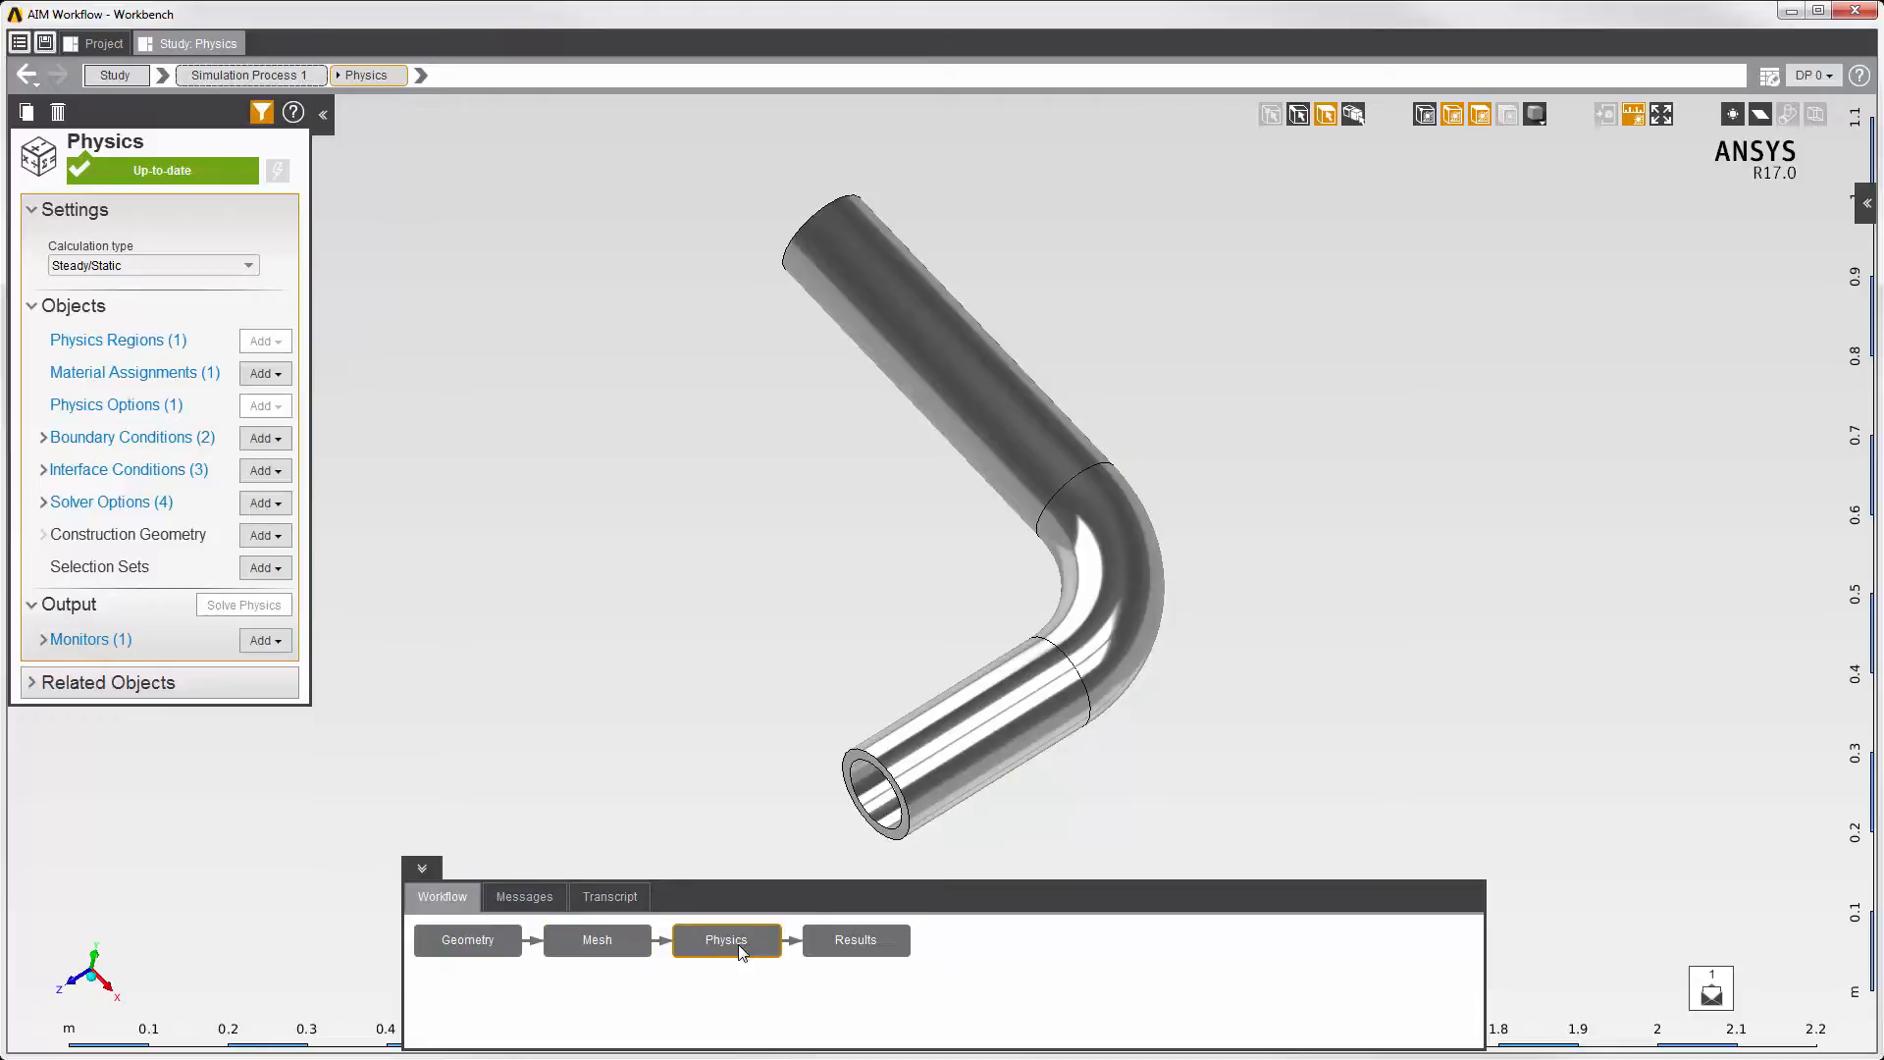